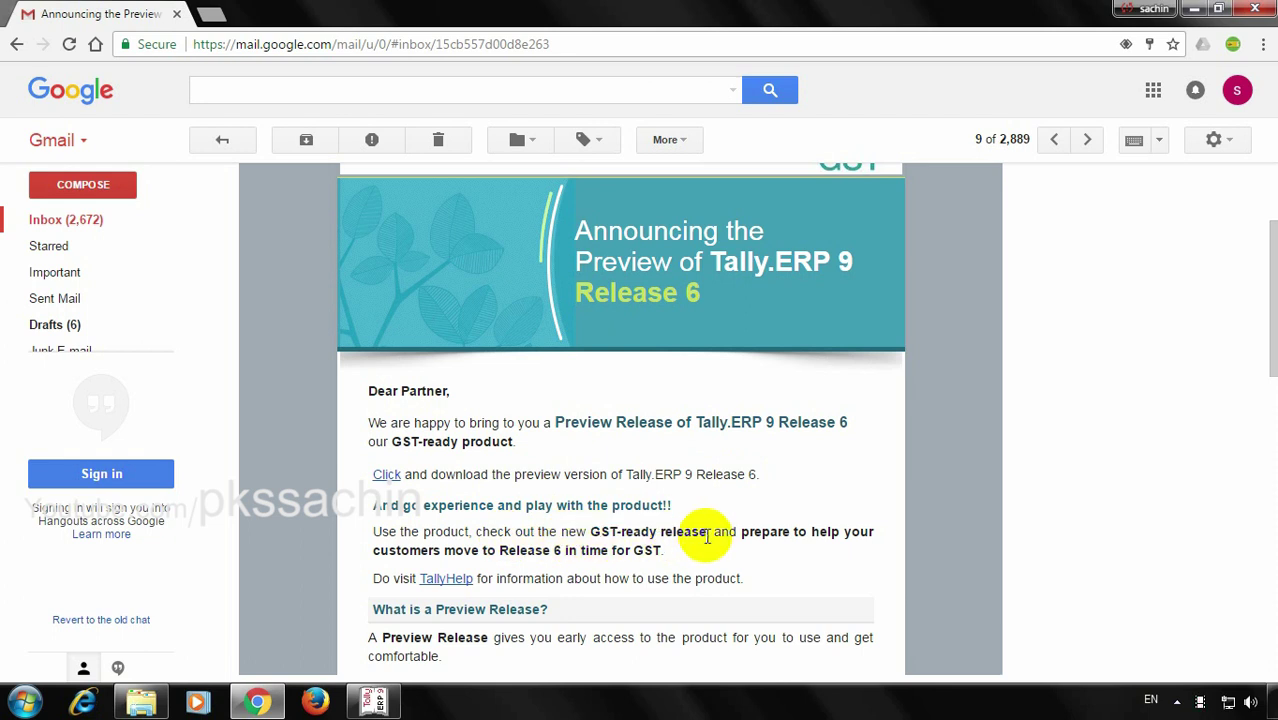
Read the announcement email and follow its 'Click' link to the GST preview release page
{"action": "scroll", "coordinate": [750, 537], "scroll_direction": "down", "scroll_amount": 2}
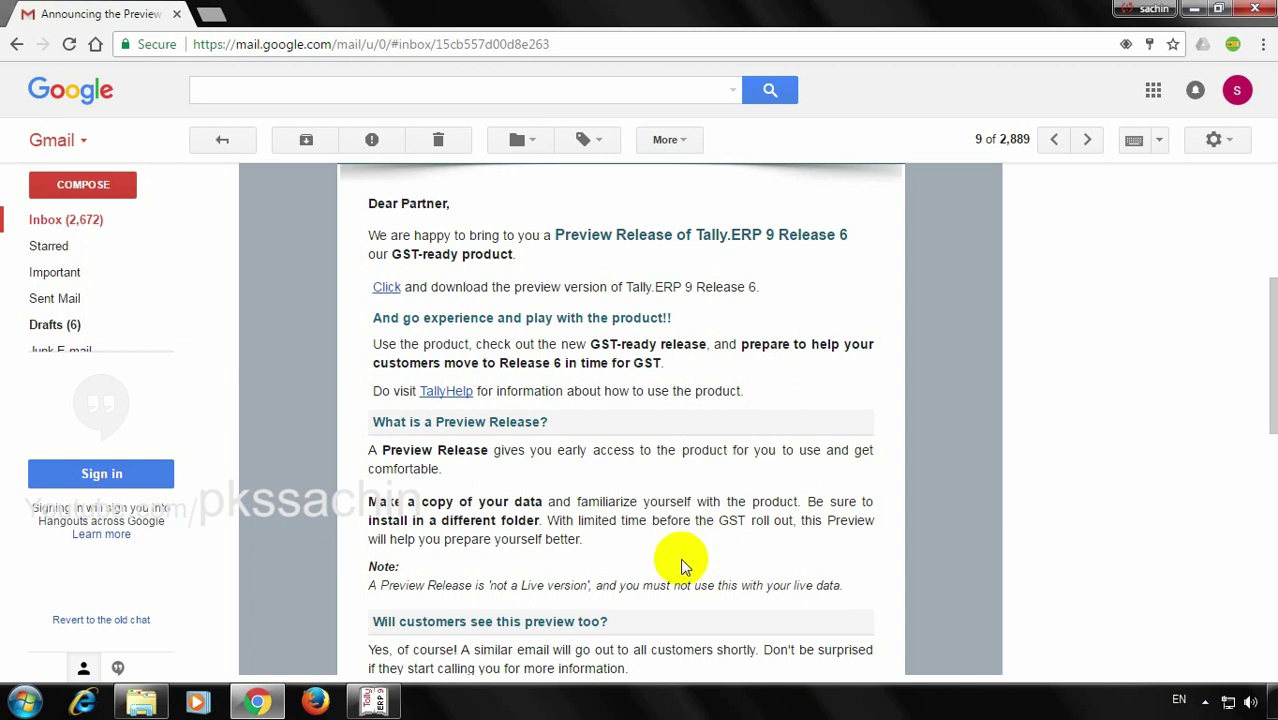
{"action": "scroll", "coordinate": [490, 585], "scroll_direction": "down", "scroll_amount": 2}
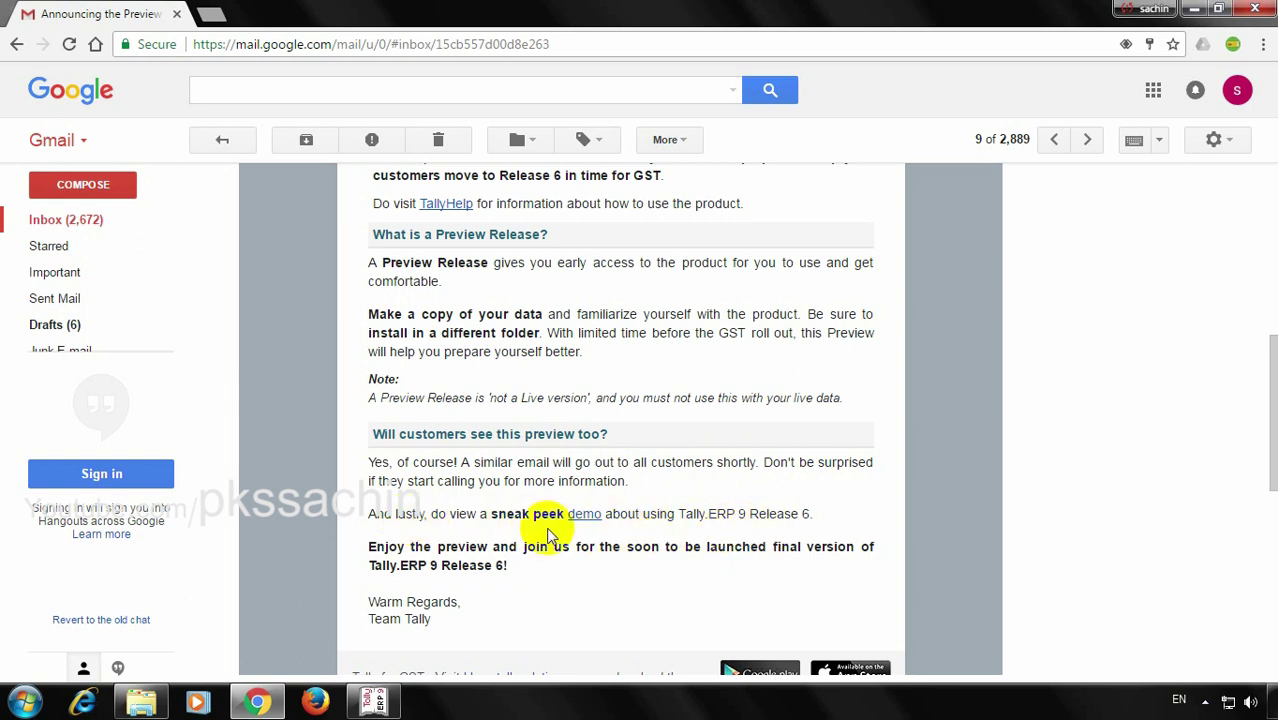
{"action": "scroll", "coordinate": [451, 585], "scroll_direction": "down", "scroll_amount": 3}
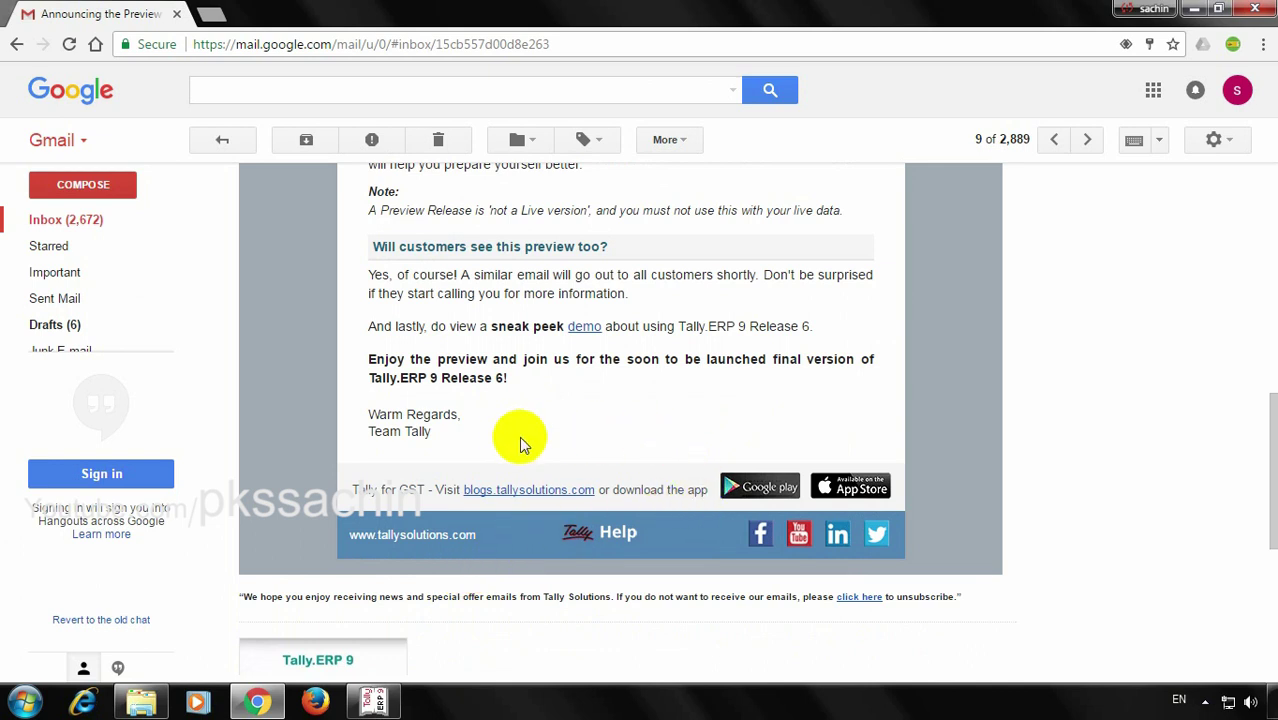
{"action": "scroll", "coordinate": [513, 440], "scroll_direction": "up", "scroll_amount": 1}
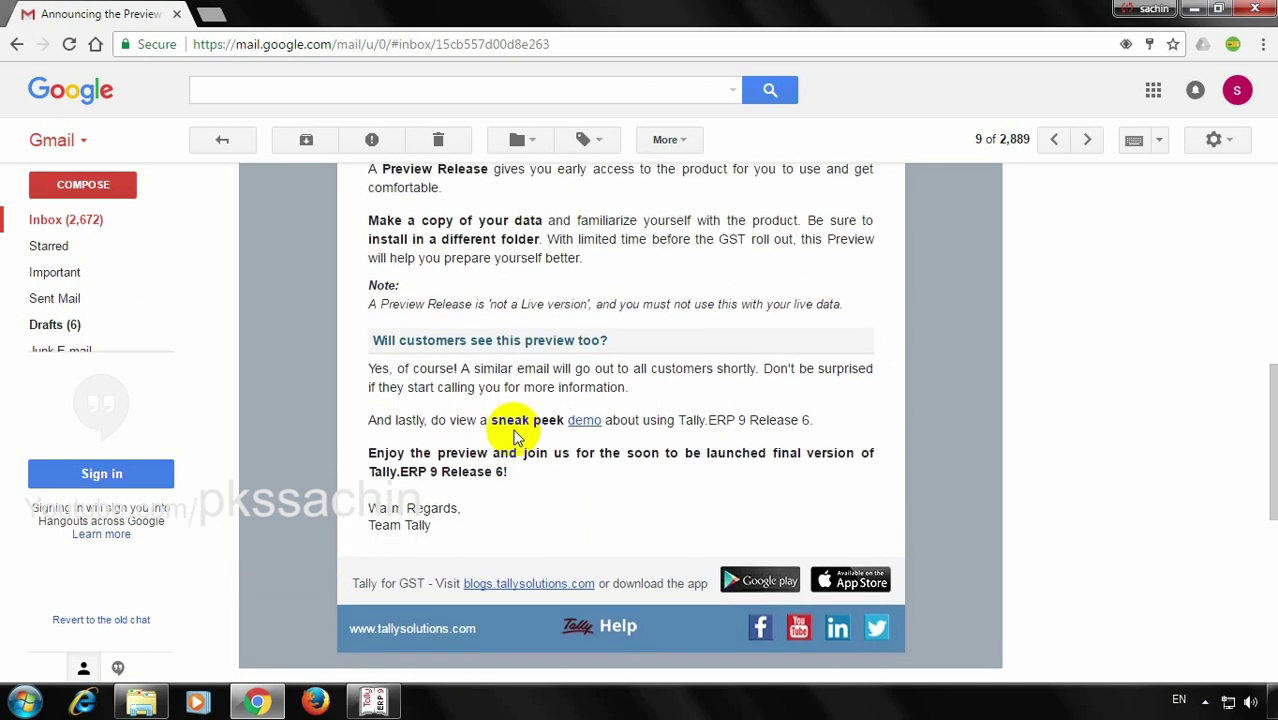
{"action": "scroll", "coordinate": [513, 437], "scroll_direction": "up", "scroll_amount": 4}
{"action": "scroll", "coordinate": [513, 437], "scroll_direction": "down", "scroll_amount": 4}
{"action": "scroll", "coordinate": [513, 437], "scroll_direction": "up", "scroll_amount": 4}
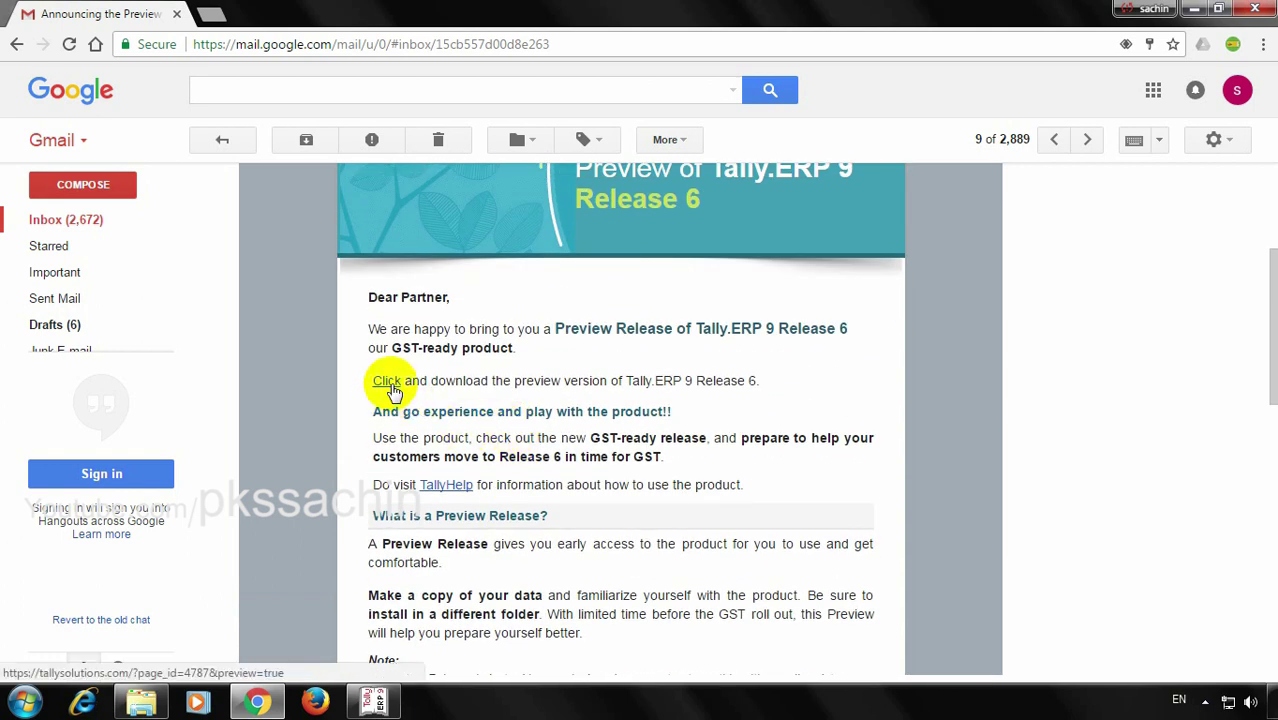
{"action": "left_click", "coordinate": [389, 384]}
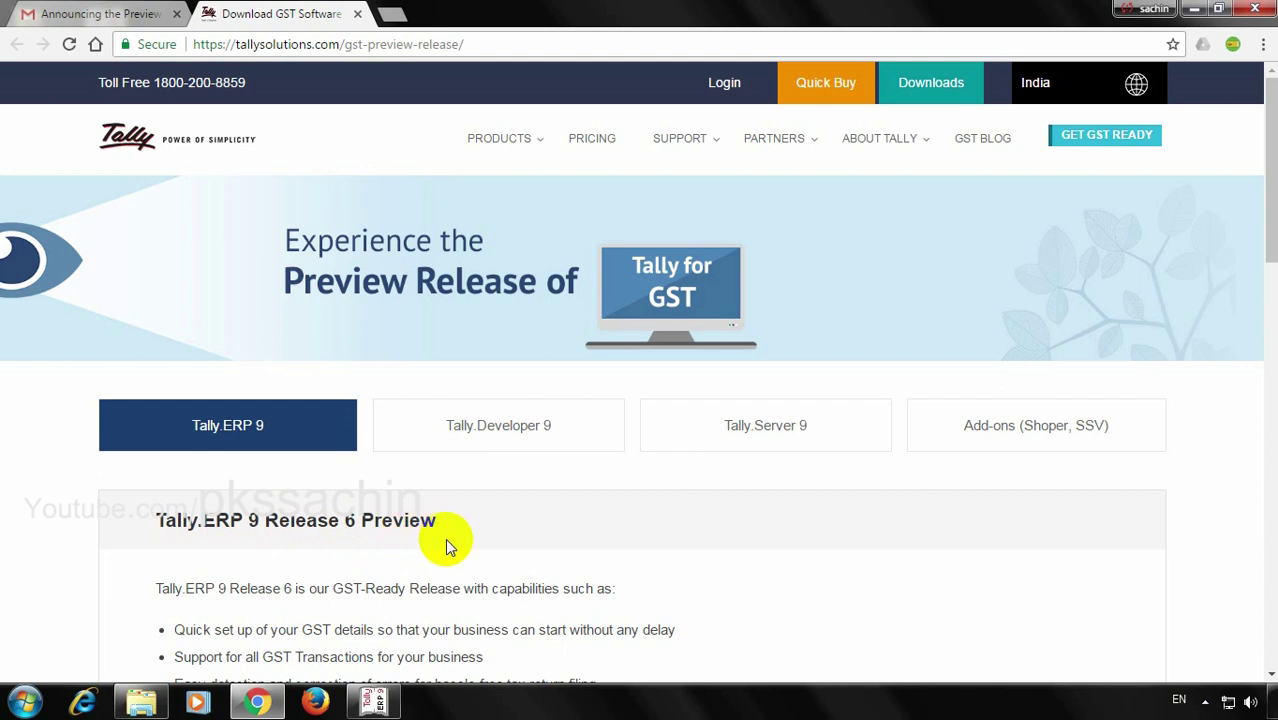
Scroll down the Release 6 Preview page to the Download Preview section
{"action": "scroll", "coordinate": [445, 545], "scroll_direction": "down", "scroll_amount": 1}
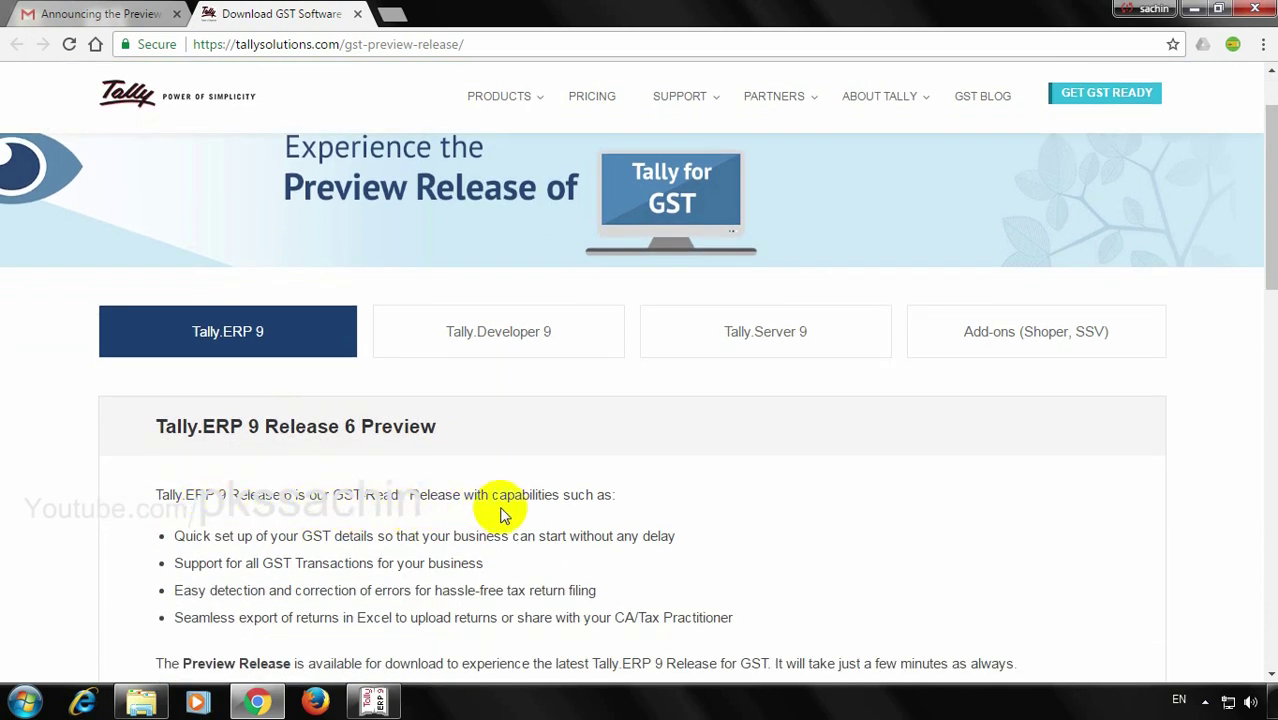
{"action": "scroll", "coordinate": [570, 508], "scroll_direction": "down", "scroll_amount": 2}
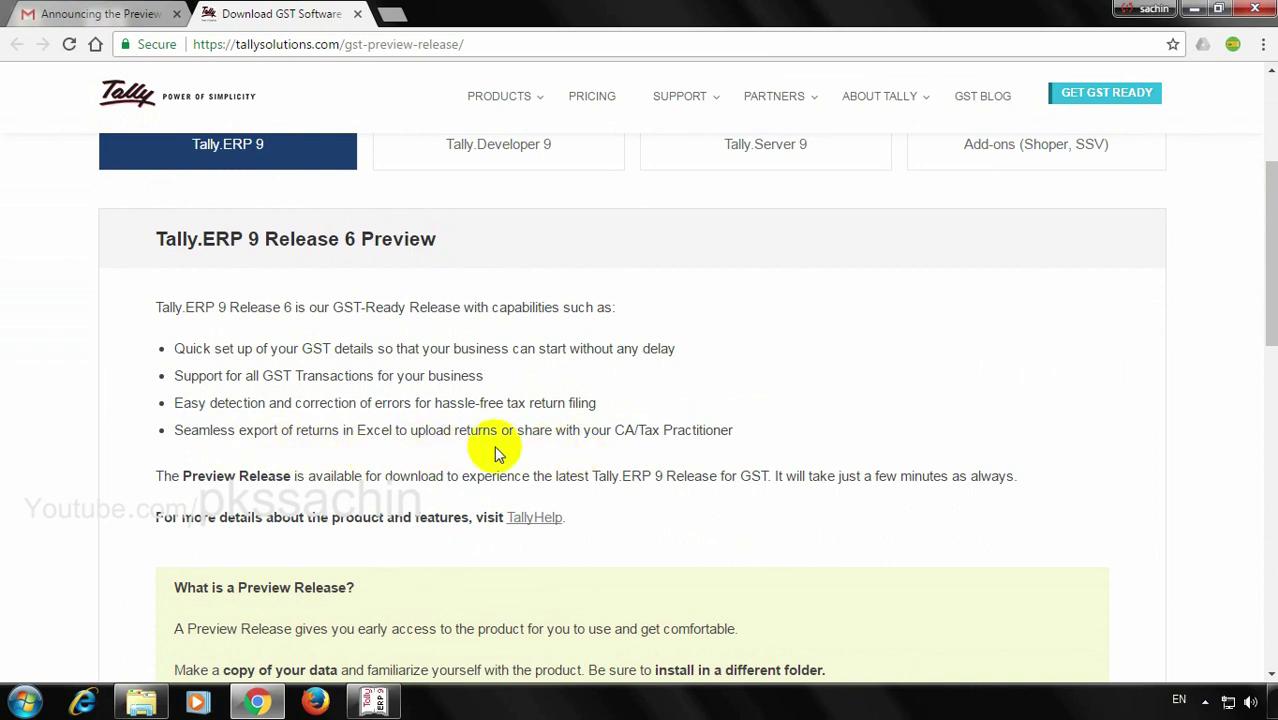
{"action": "scroll", "coordinate": [650, 445], "scroll_direction": "down", "scroll_amount": 1}
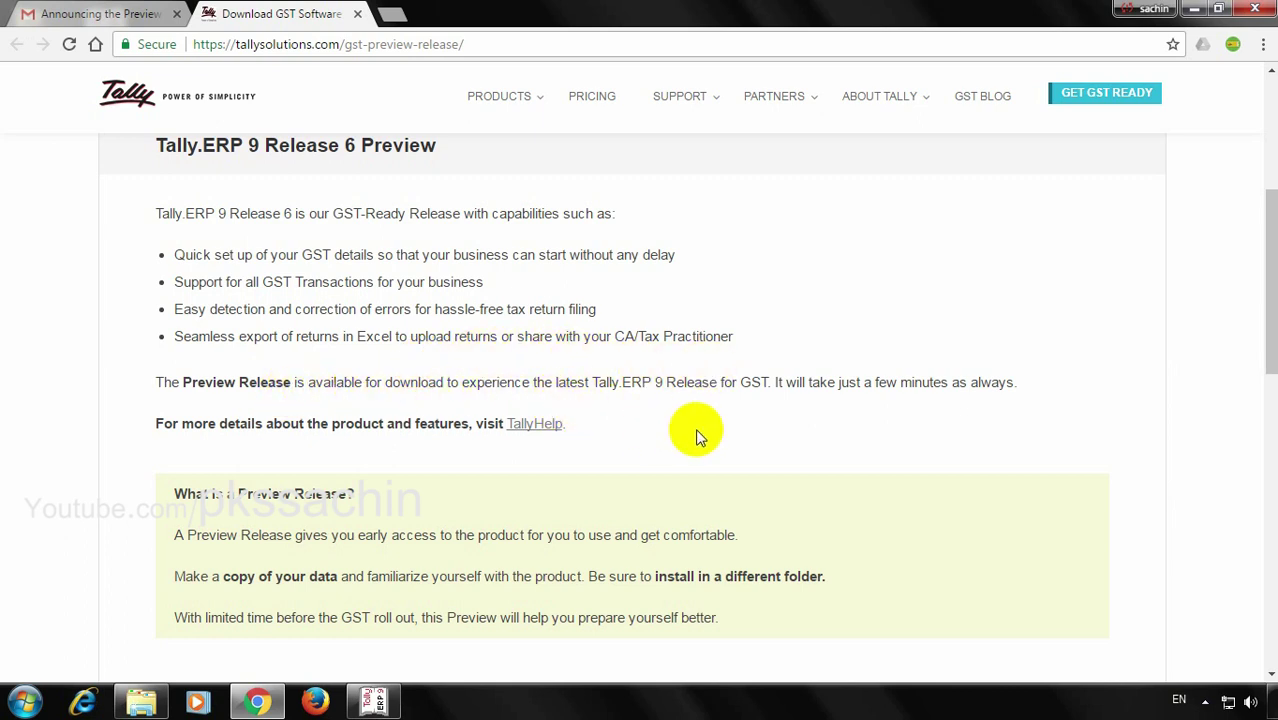
{"action": "scroll", "coordinate": [694, 432], "scroll_direction": "down", "scroll_amount": 2}
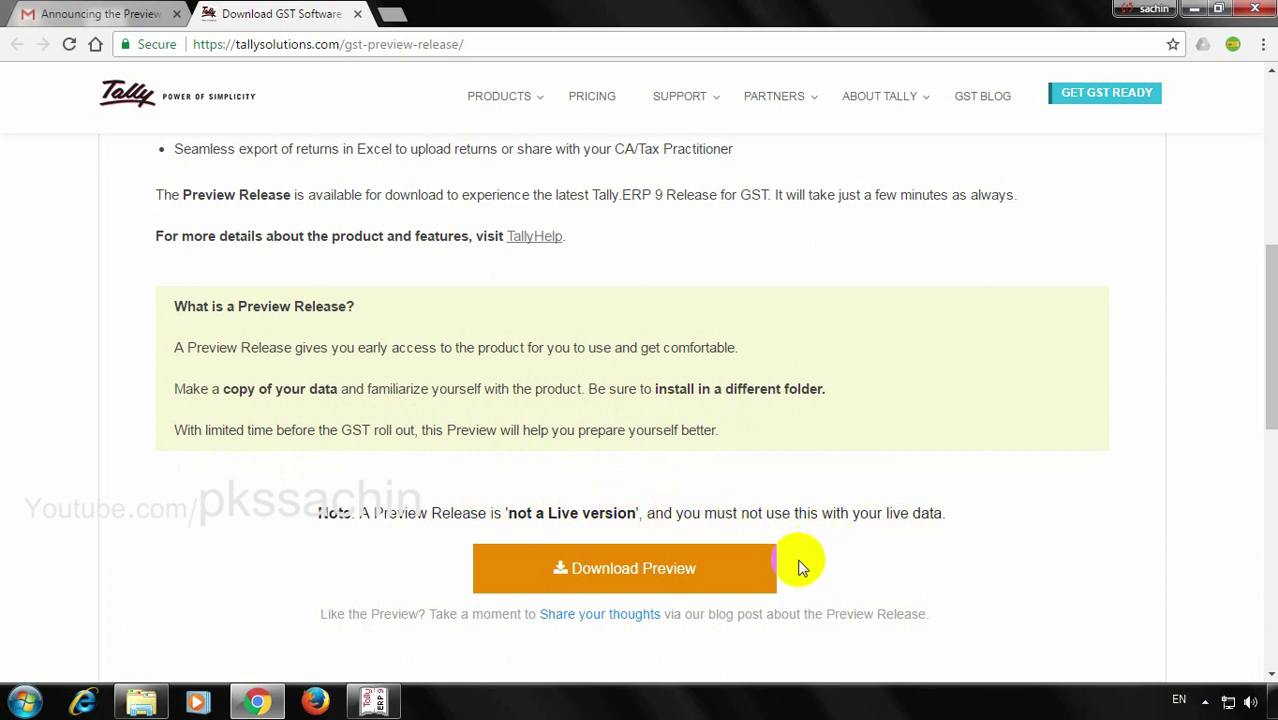
Download the Release 6 preview setup.exe in Chrome, keeping it past the harmful-file warning, then switch to Firefox
{"action": "left_click", "coordinate": [665, 568]}
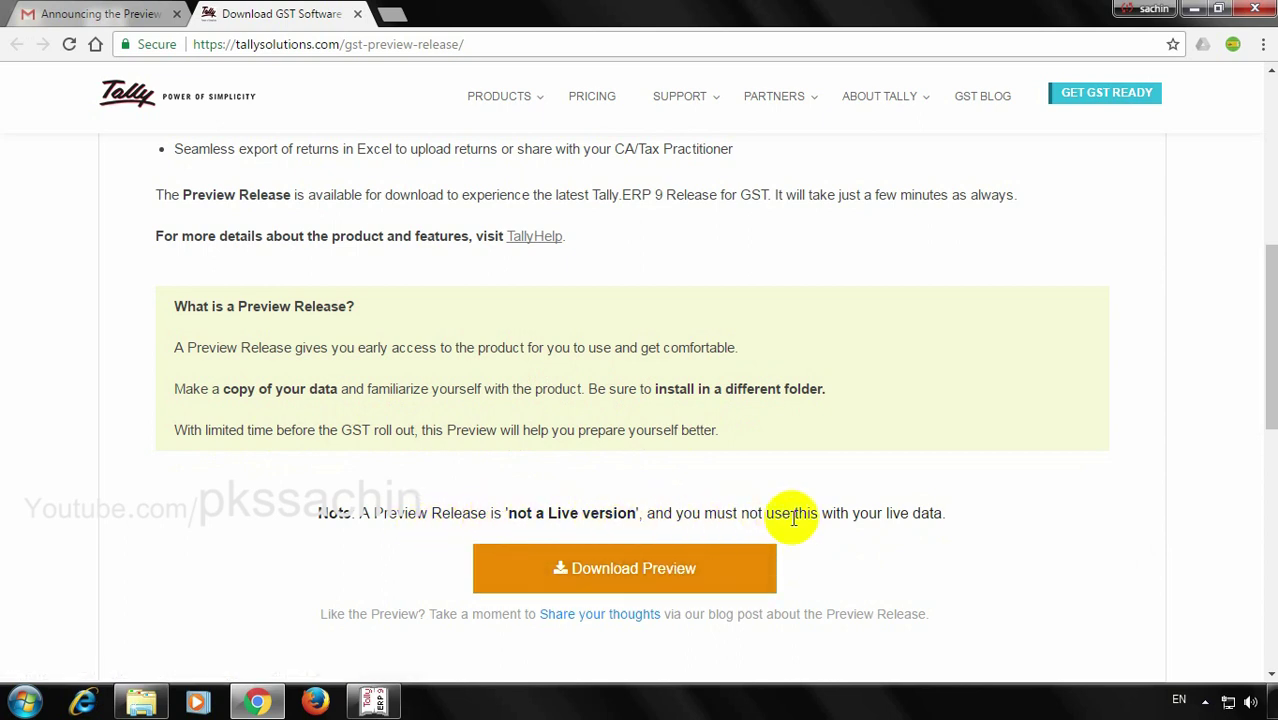
{"action": "left_click", "coordinate": [653, 569]}
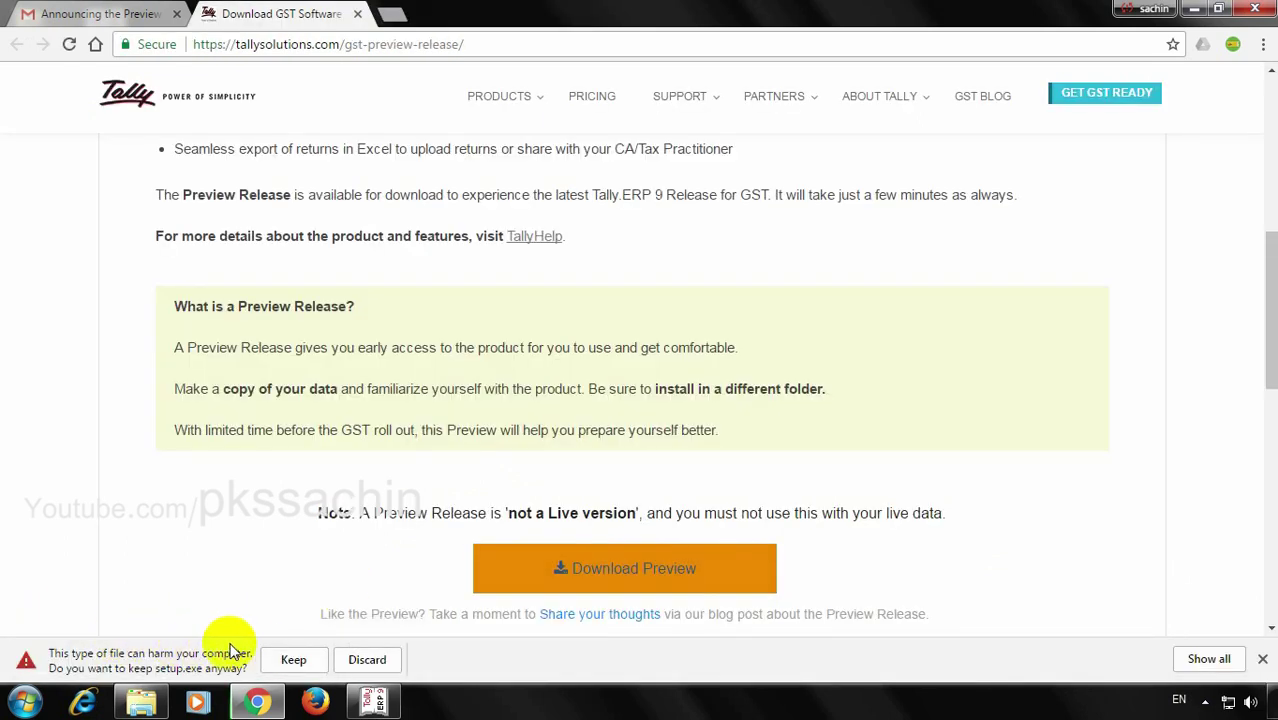
{"action": "left_click", "coordinate": [293, 660]}
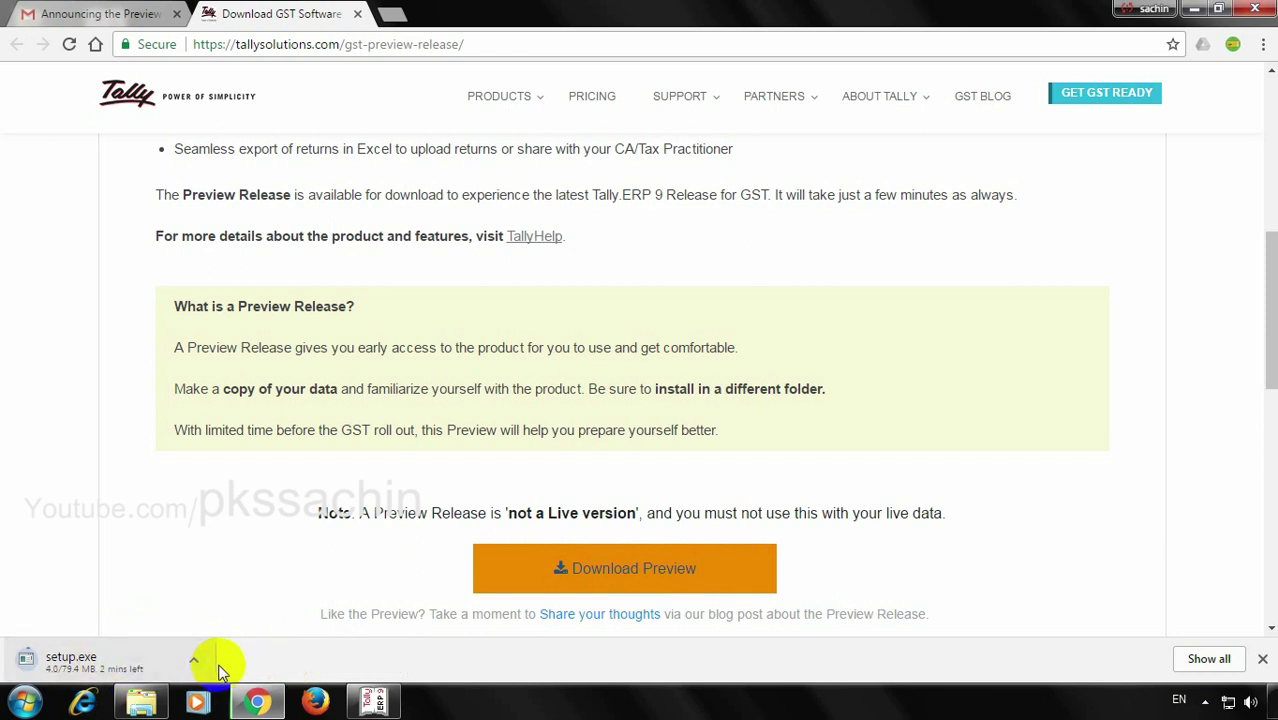
{"action": "left_click", "coordinate": [617, 592]}
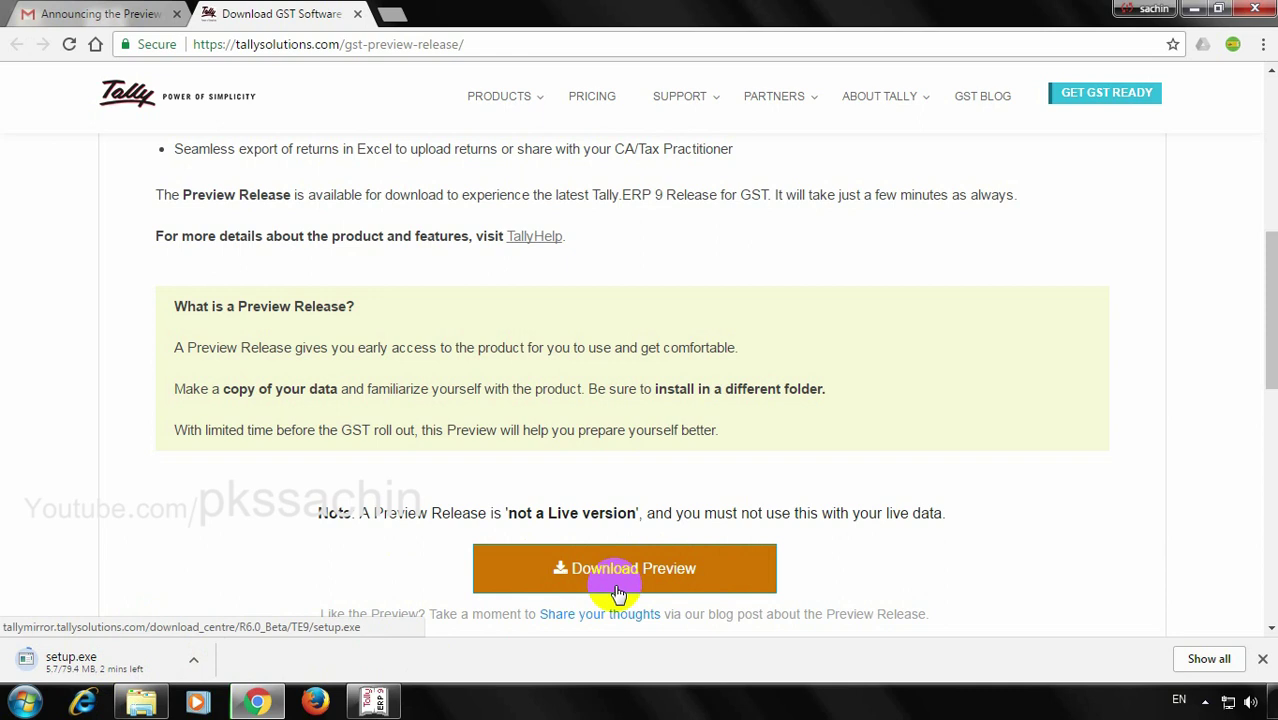
{"action": "key", "text": "alt+Tab"}
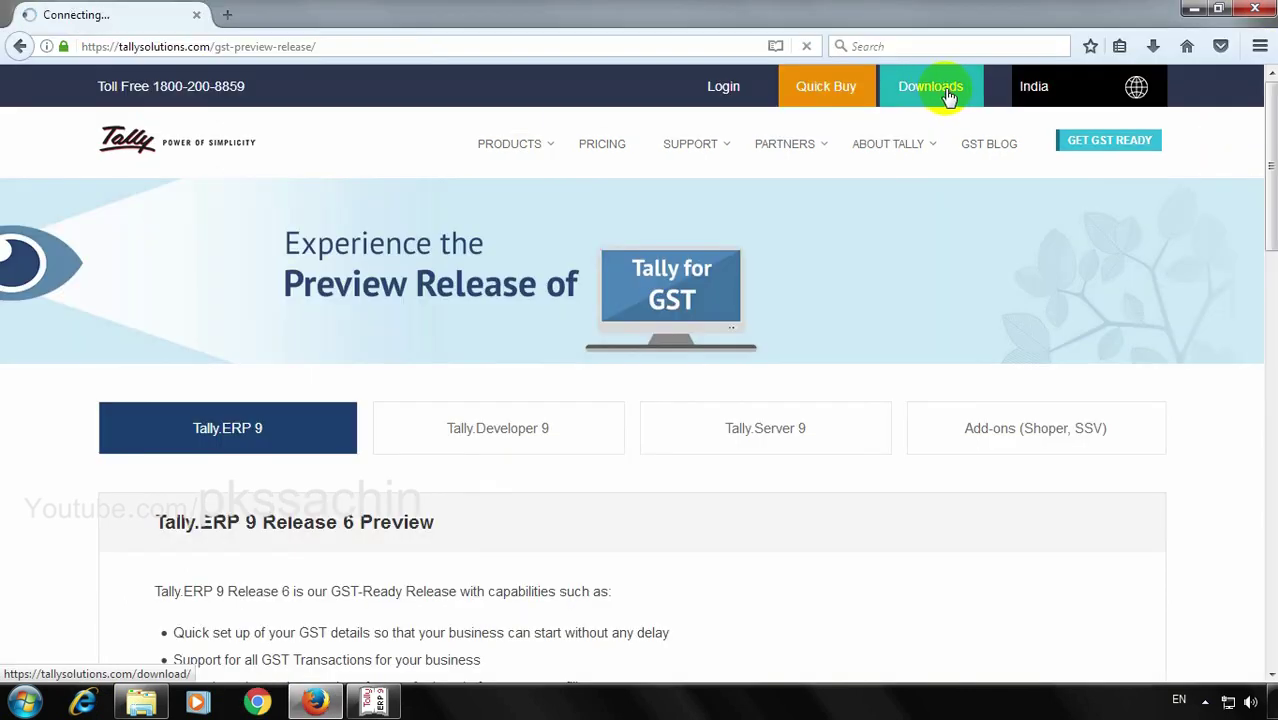
Open Tally's downloads page, then confirm the Tally.ERP 9 shortcut targets C:\Tally.ERP9\tally.exe
{"action": "left_click", "coordinate": [930, 87]}
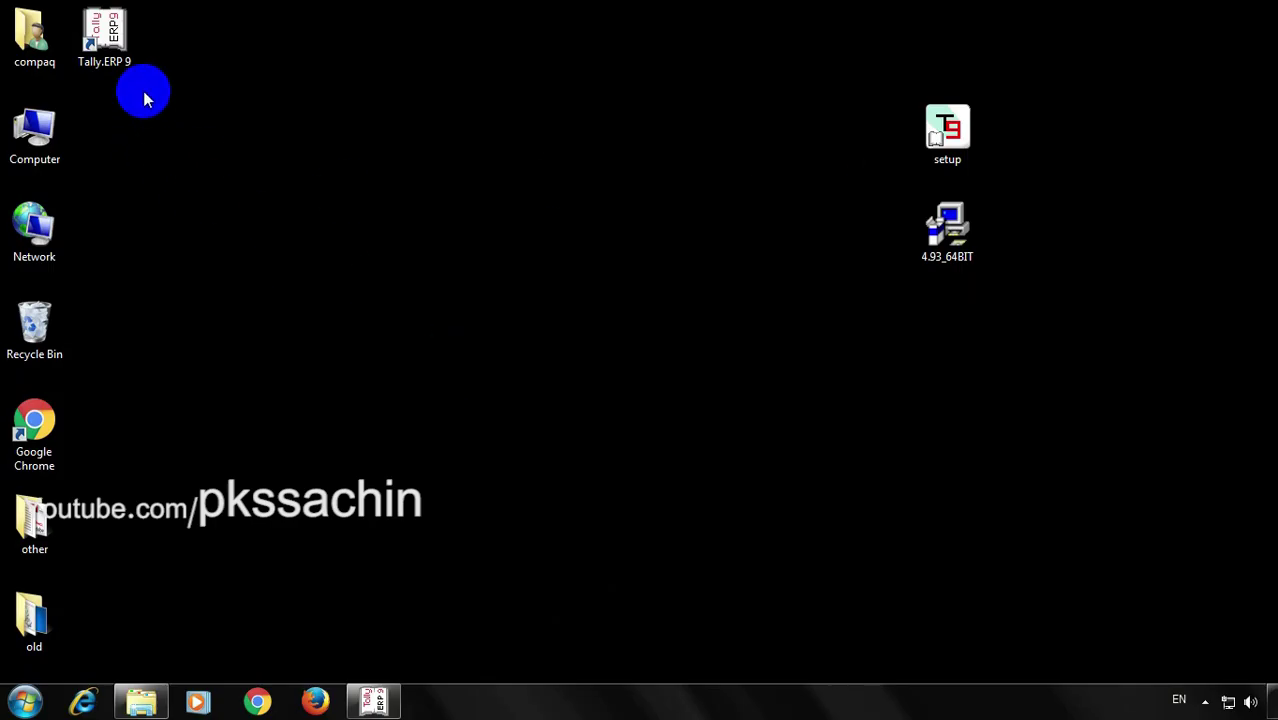
{"action": "left_click", "coordinate": [110, 33]}
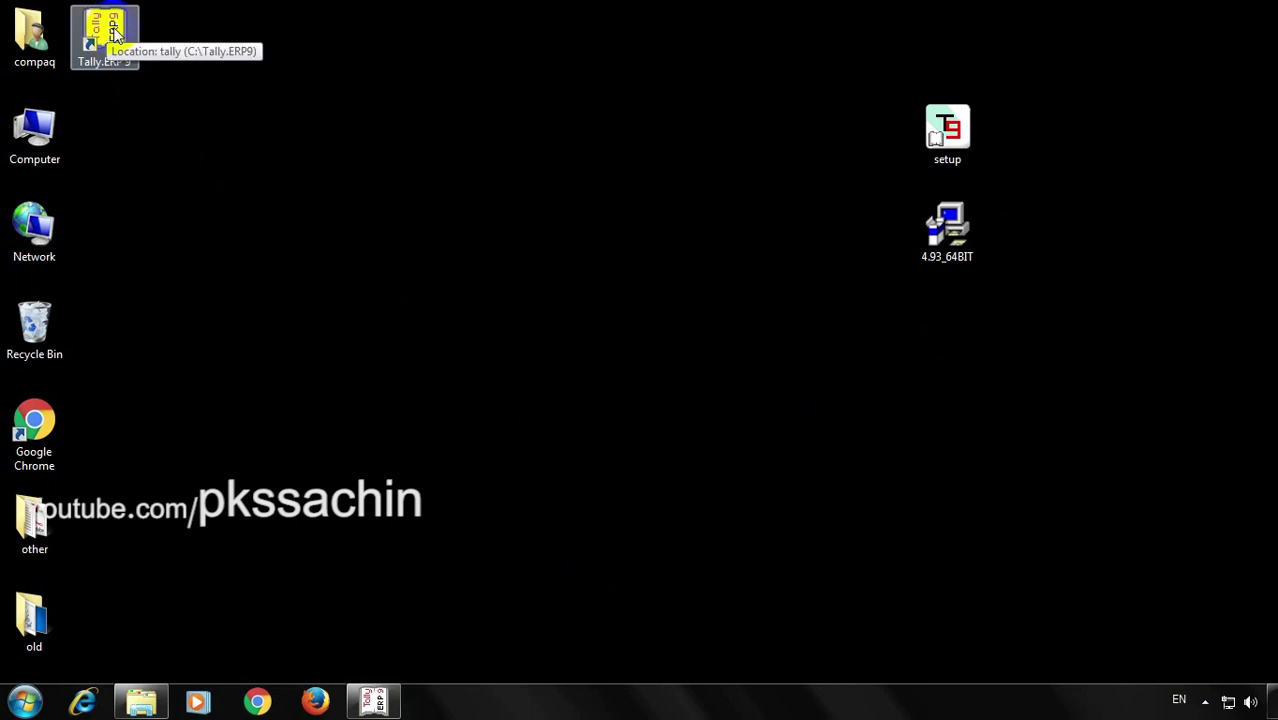
{"action": "right_click", "coordinate": [118, 32]}
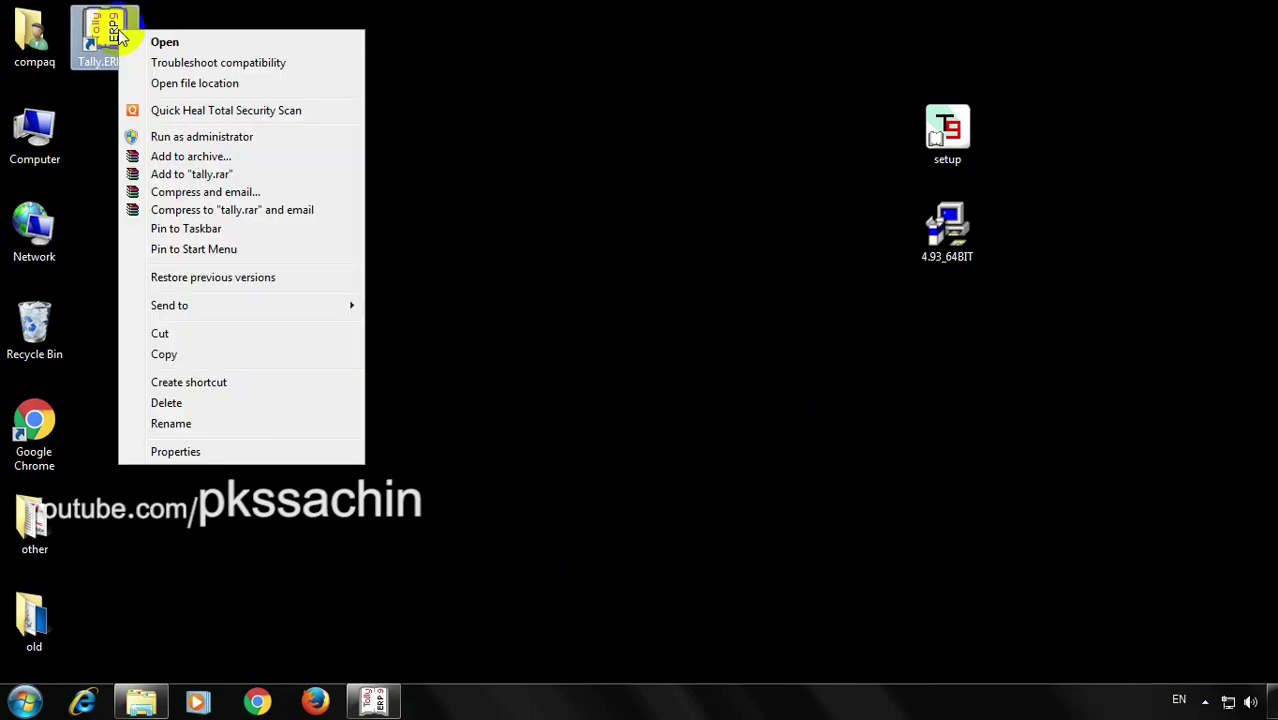
{"action": "left_click", "coordinate": [233, 457]}
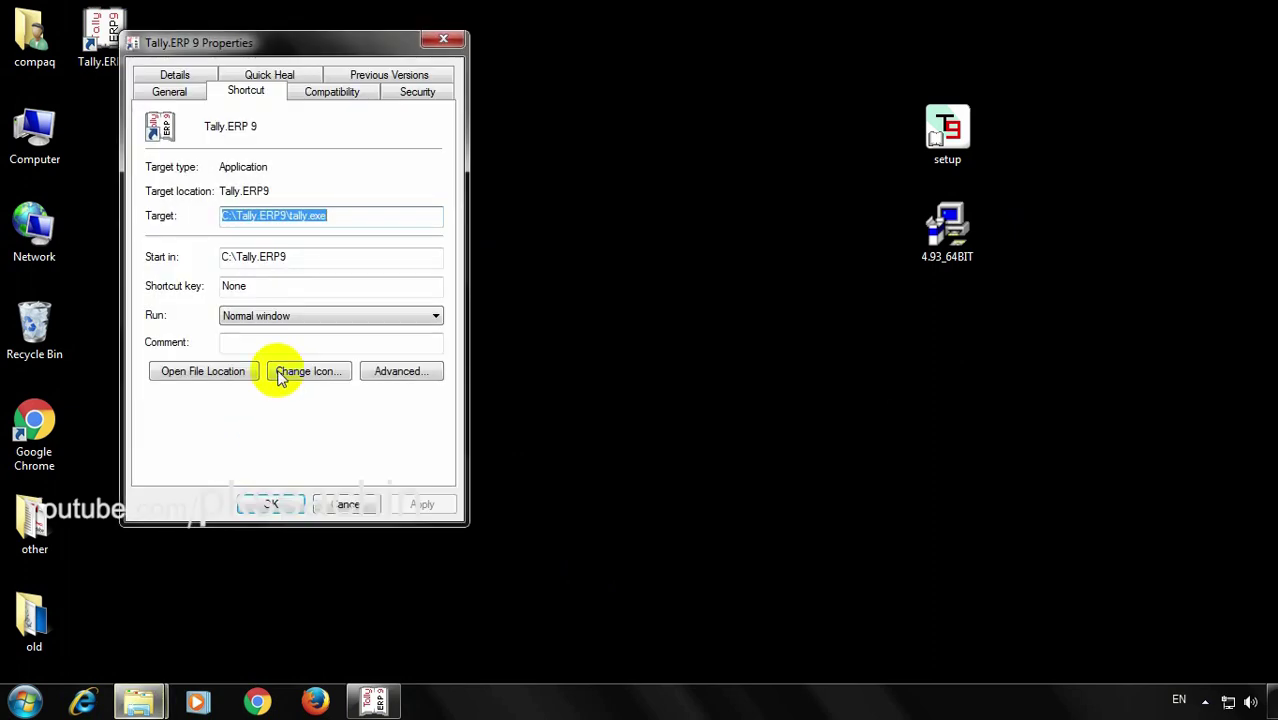
{"action": "left_click", "coordinate": [345, 505]}
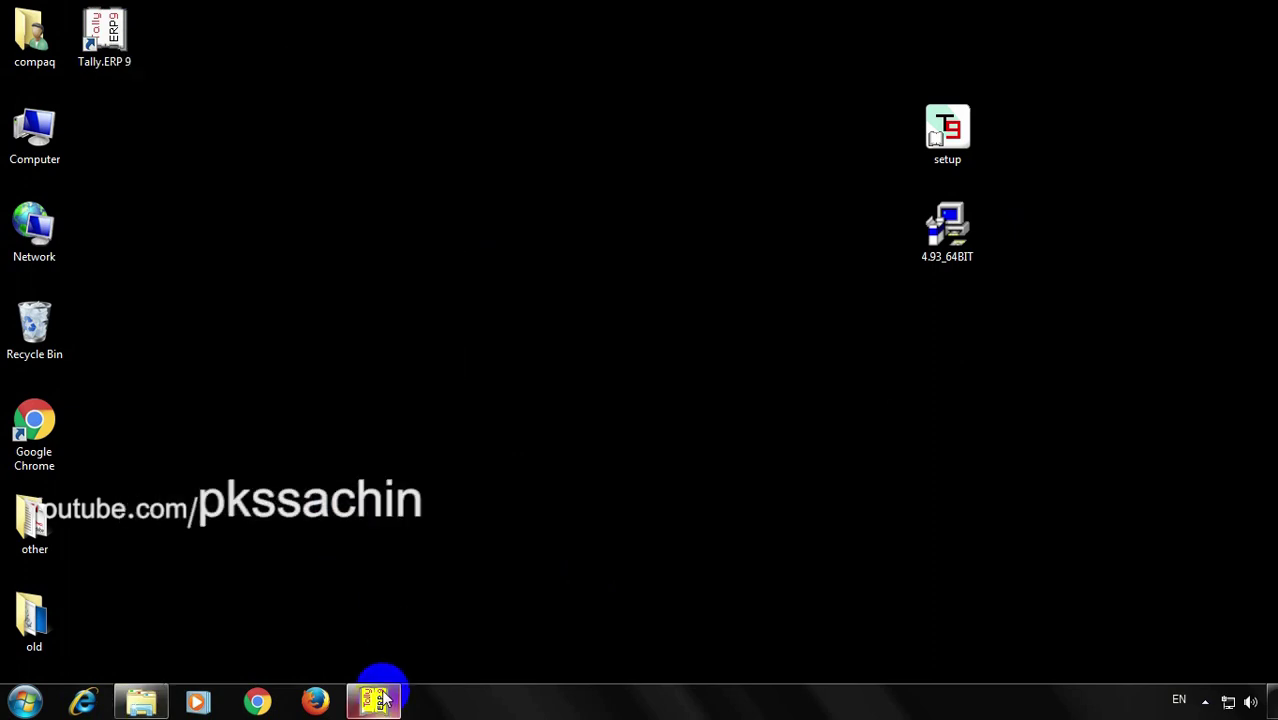
Quit the running Tally.ERP 9 Release 4.93, force-closing it when it stops responding
{"action": "left_click", "coordinate": [377, 697]}
{"action": "key", "text": "Escape"}
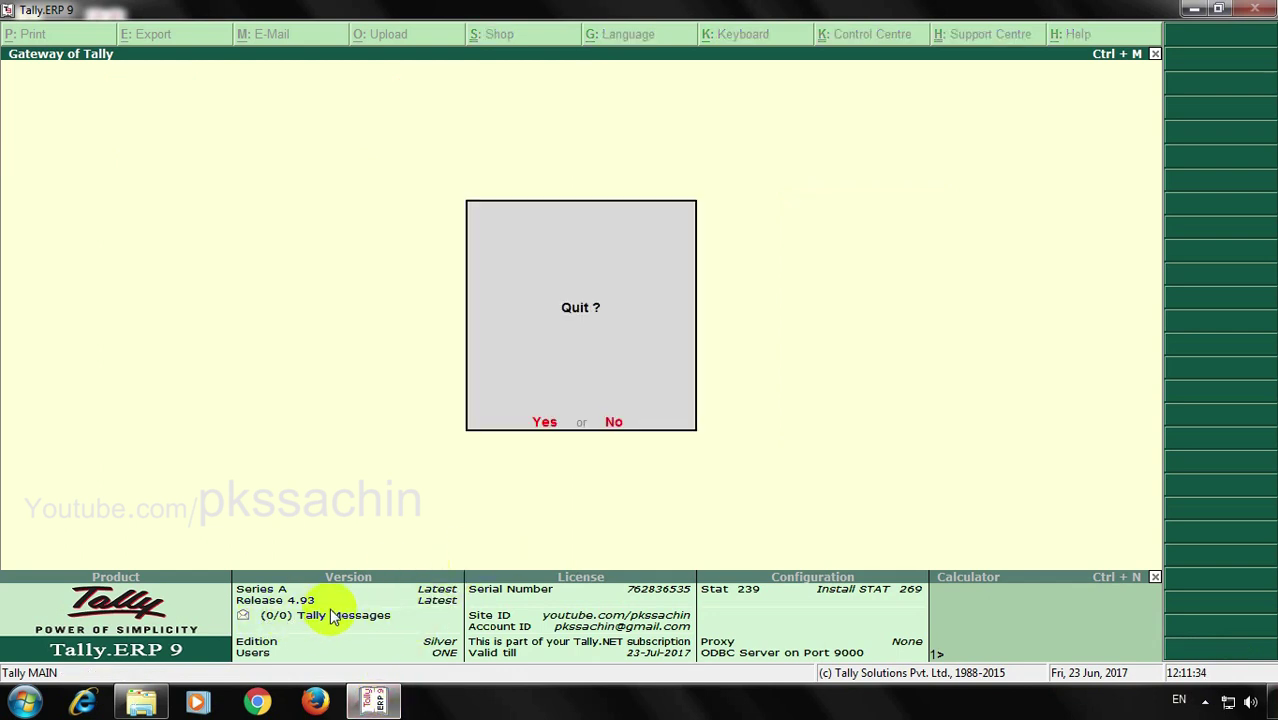
{"action": "left_click", "coordinate": [330, 607]}
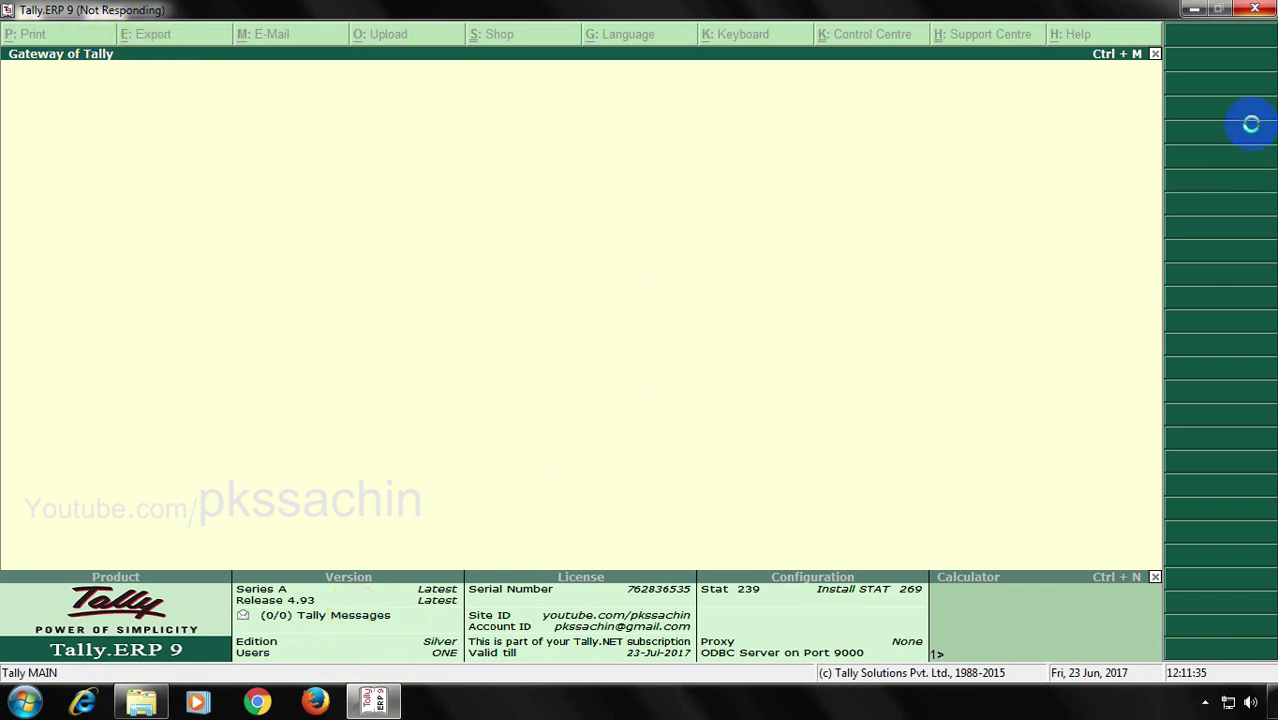
{"action": "left_click", "coordinate": [1257, 18]}
{"action": "left_click", "coordinate": [650, 374]}
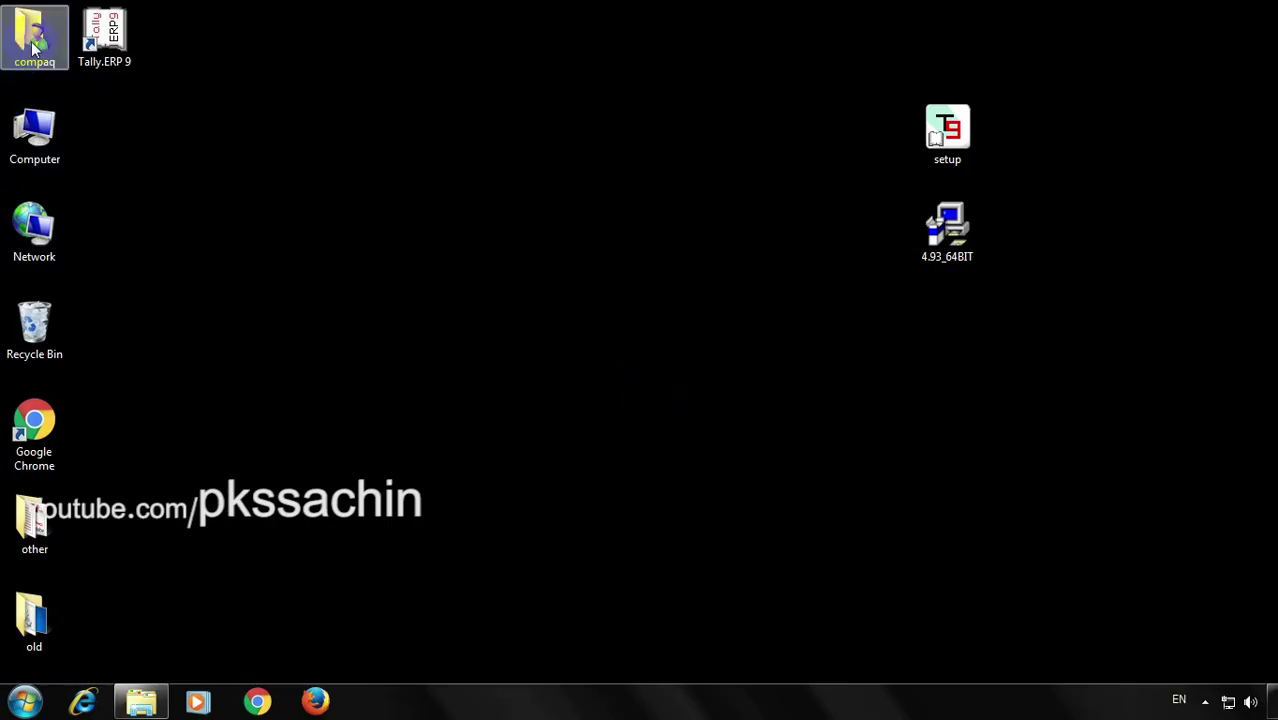
Open Tally.ini from the Tally.ERP 9 shortcut's installation folder
{"action": "right_click", "coordinate": [95, 45]}
{"action": "left_click", "coordinate": [165, 460]}
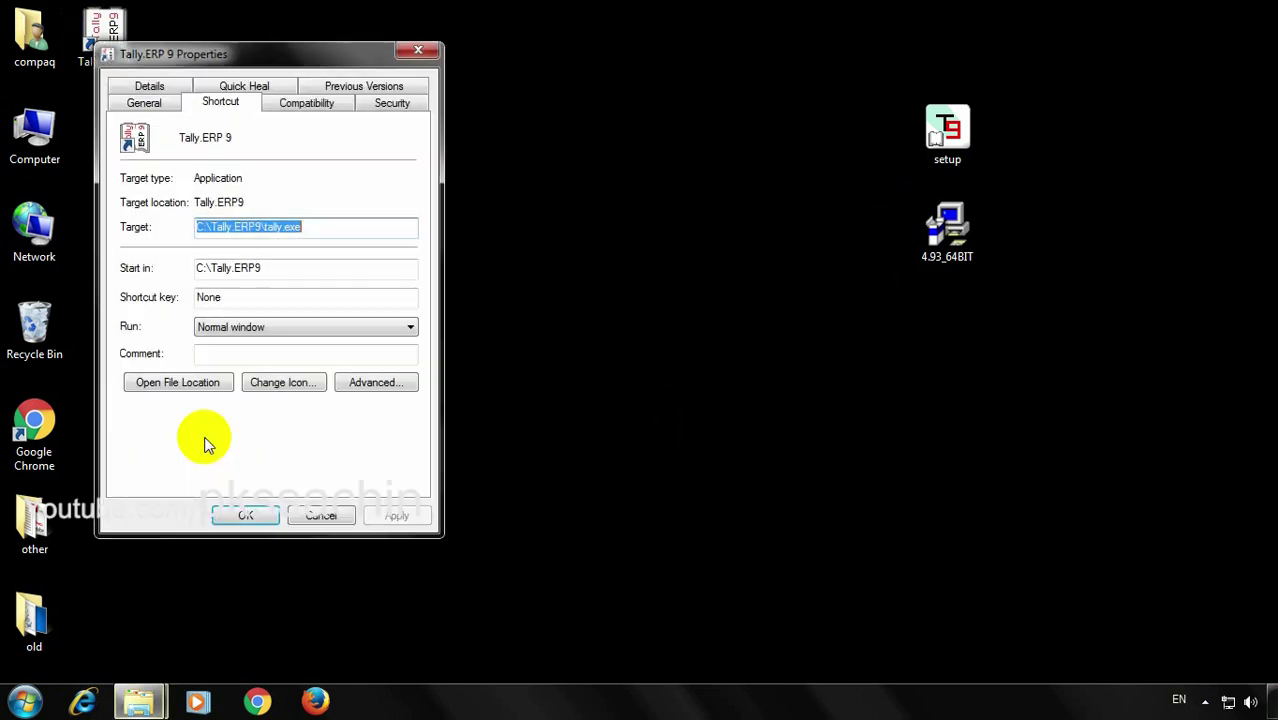
{"action": "left_click", "coordinate": [210, 388]}
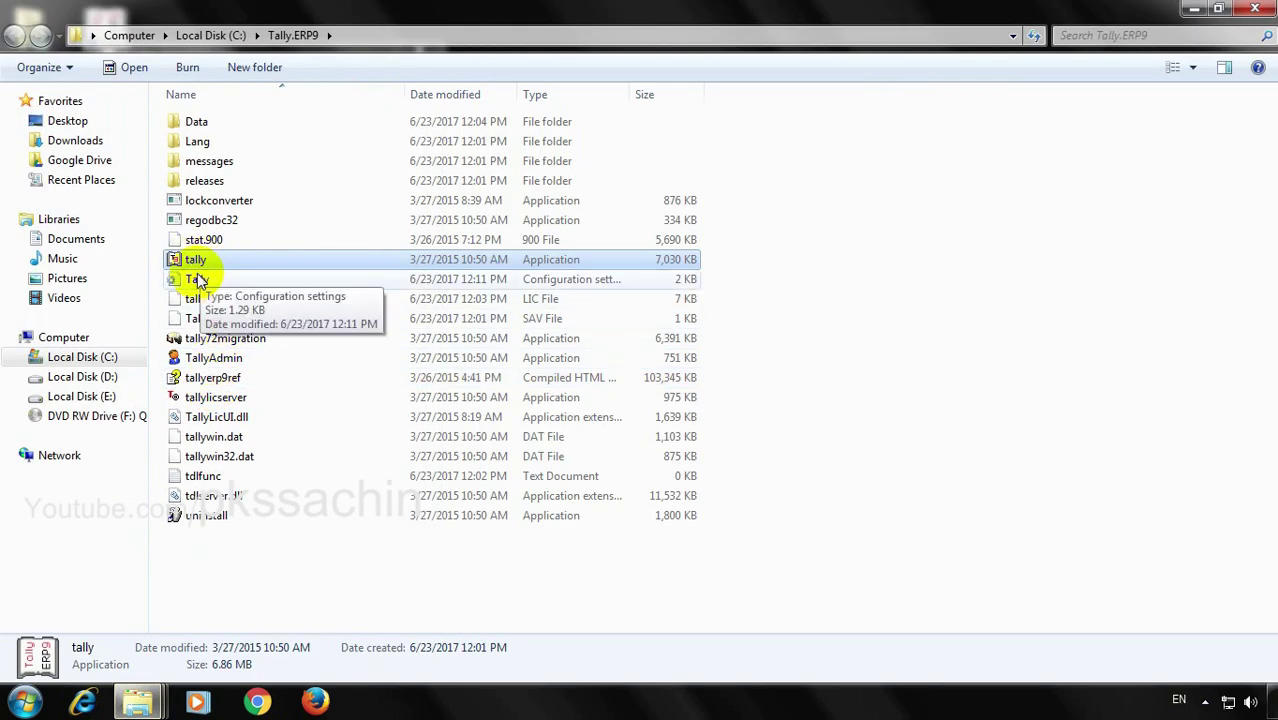
{"action": "double_click", "coordinate": [209, 283]}
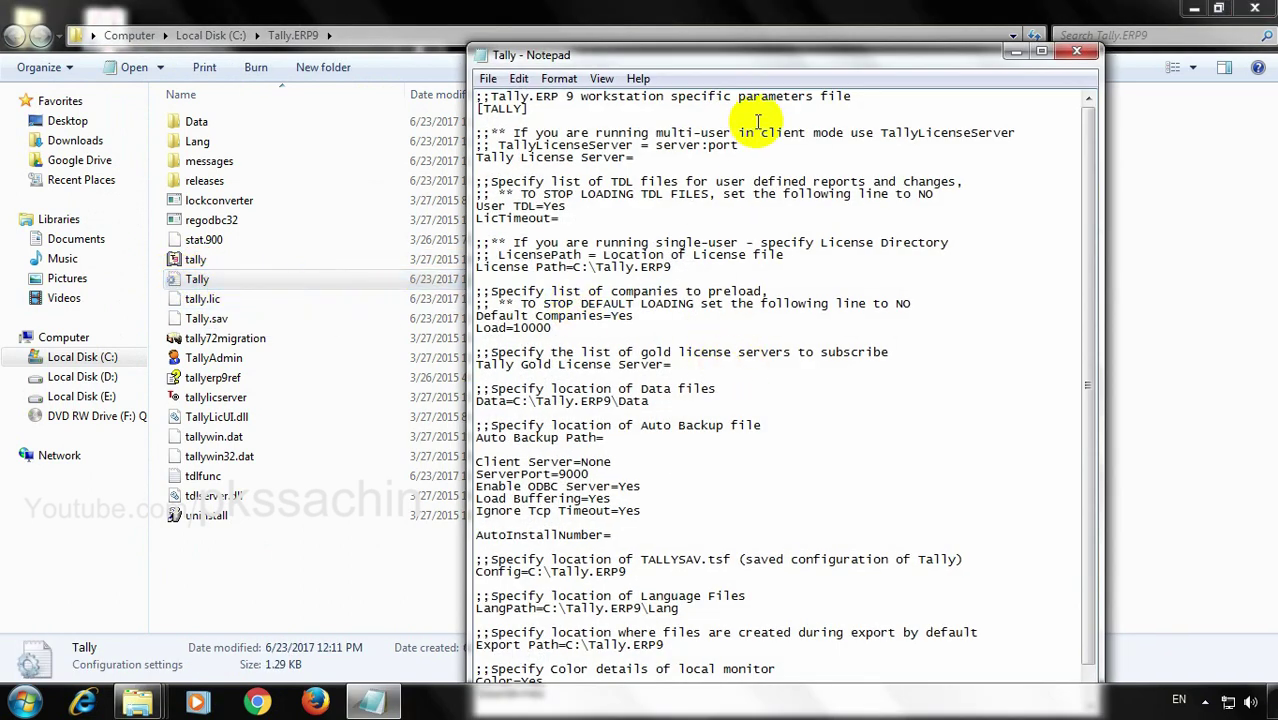
Set Enable ODBC Server=no in Tally.ini, save it, and clear away the folder and Properties windows
{"action": "left_click_drag", "start_coordinate": [1090, 298], "coordinate": [1090, 322]}
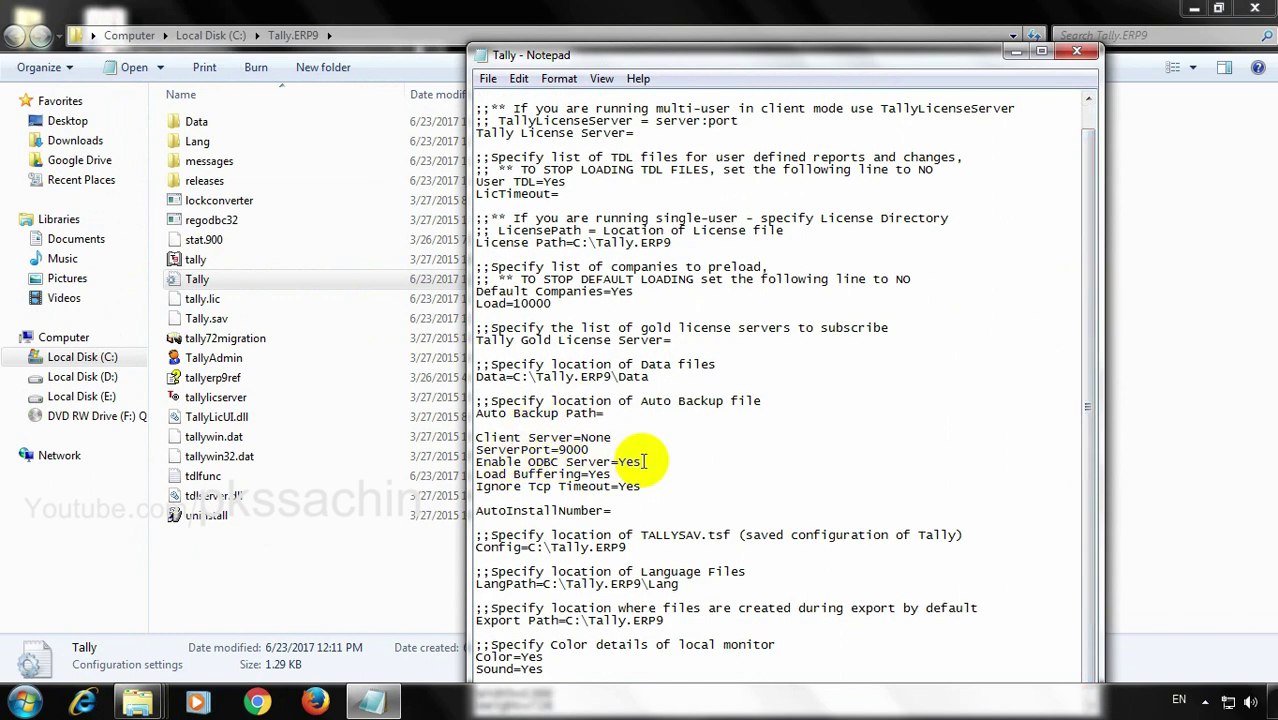
{"action": "type", "text": "no"}
{"action": "left_click", "coordinate": [1076, 51]}
{"action": "left_click", "coordinate": [597, 361]}
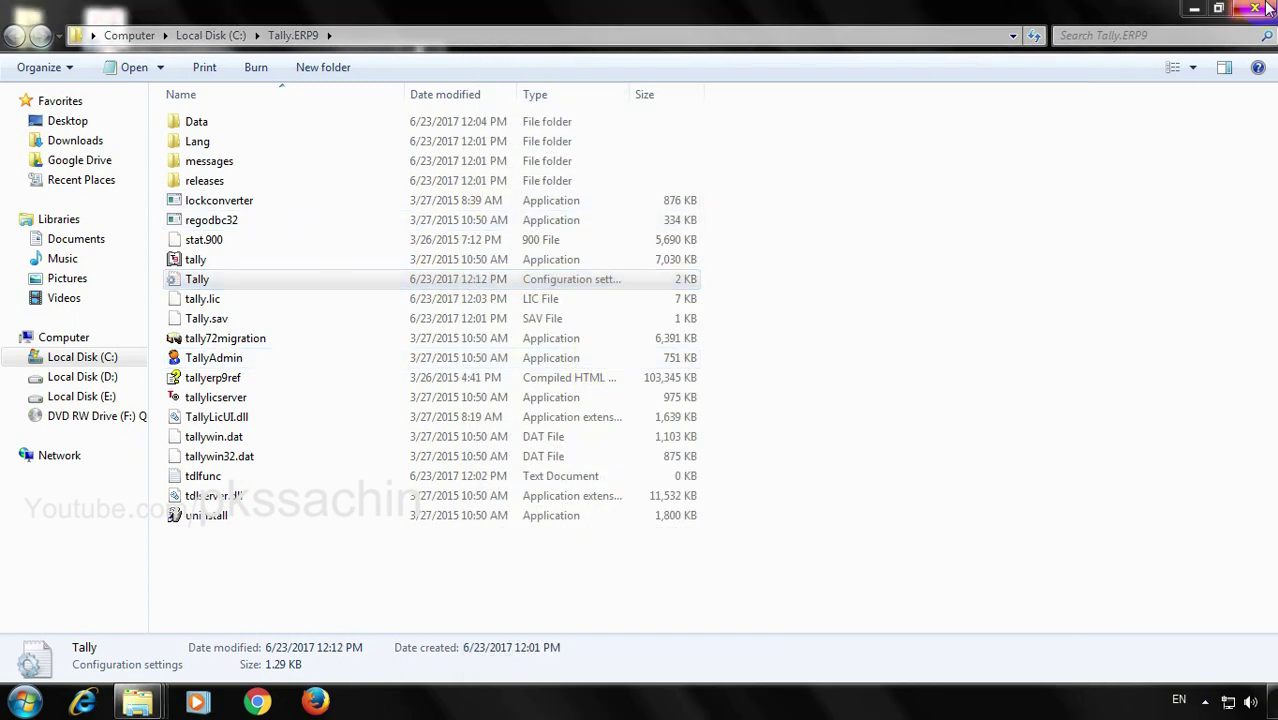
{"action": "left_click", "coordinate": [1194, 8]}
{"action": "left_click", "coordinate": [321, 515]}
Launch Tally.ERP 9 into the Demo company's Gateway of Tally, then quit it
{"action": "left_click", "coordinate": [88, 30]}
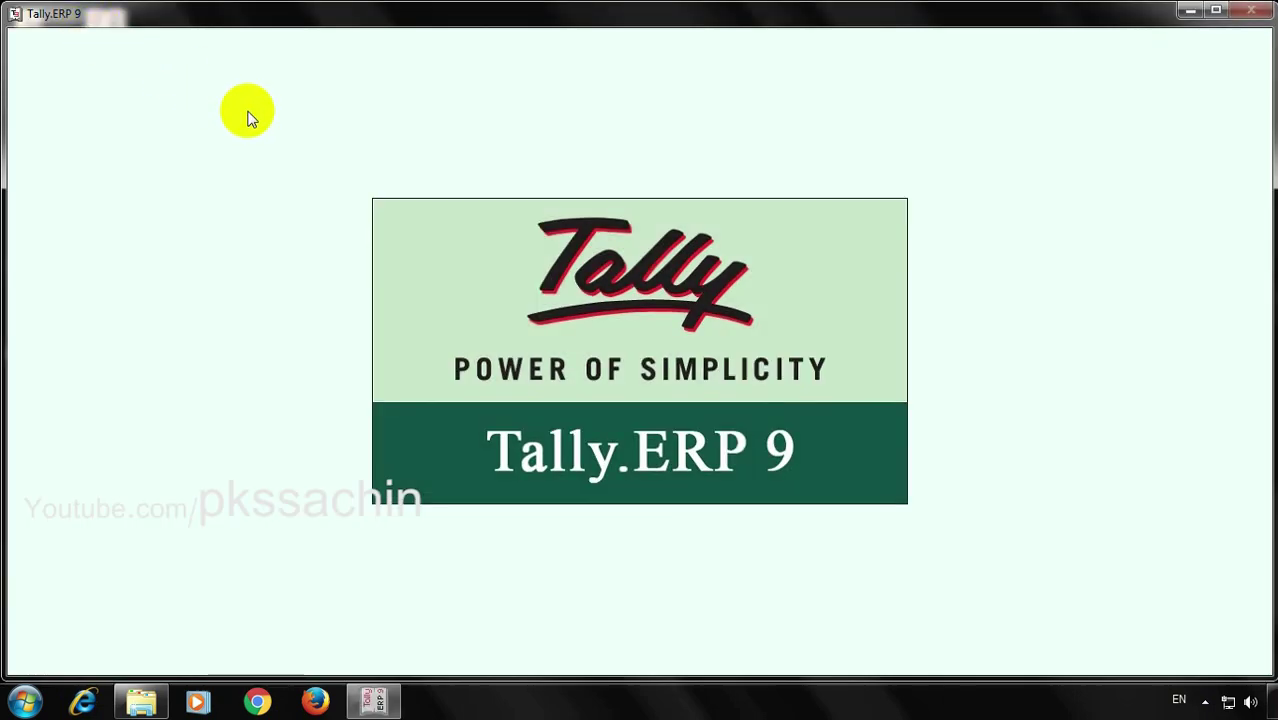
{"action": "key", "text": "Return"}
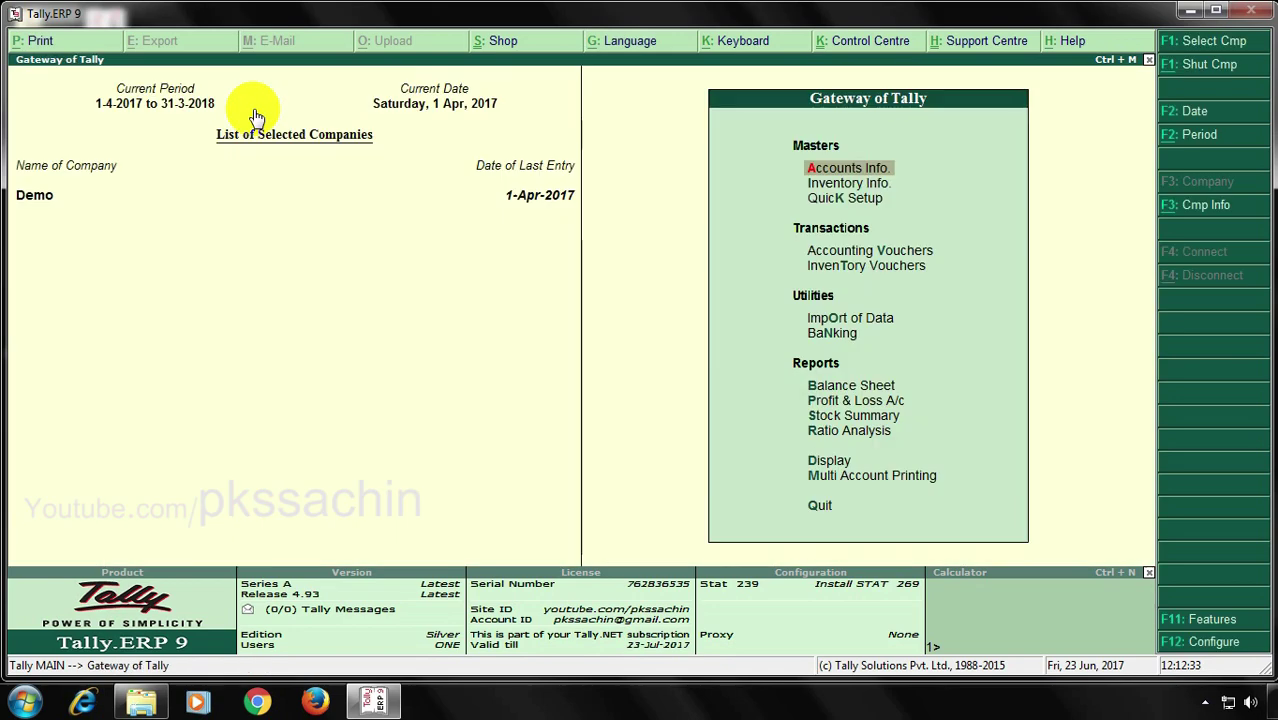
{"action": "key", "text": "Escape"}
{"action": "key", "text": "Return"}
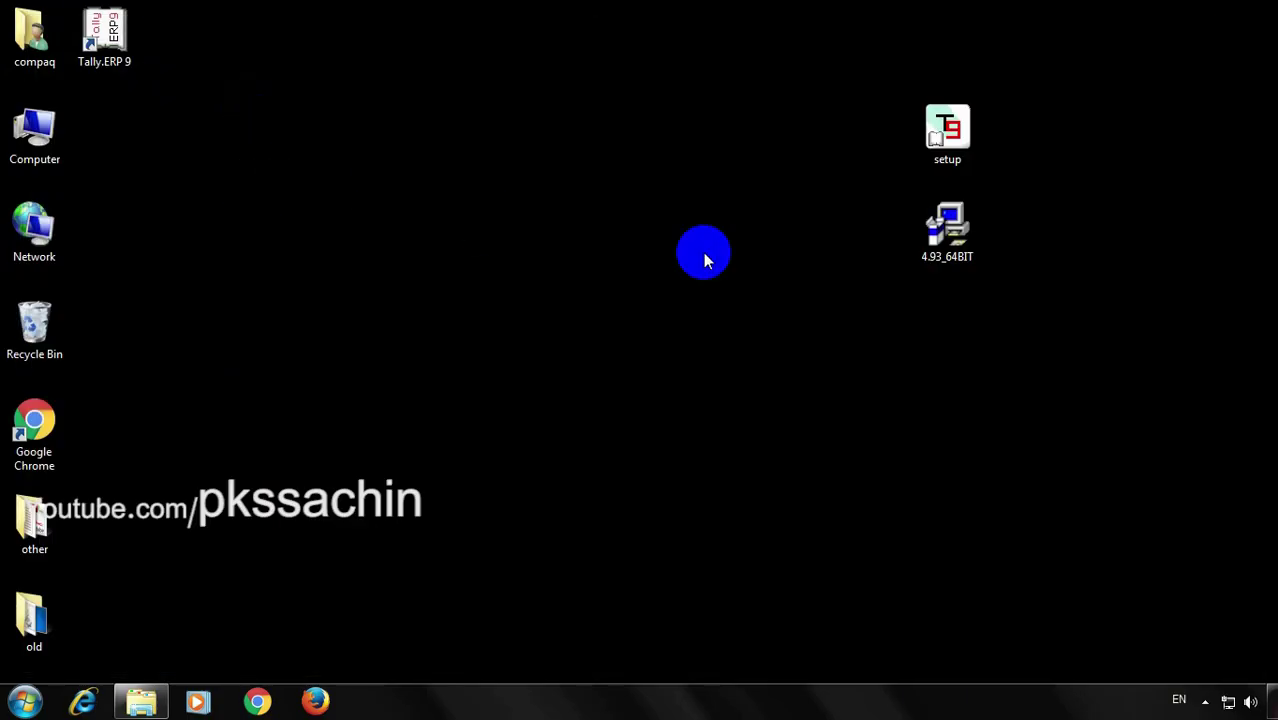
{"action": "left_click", "coordinate": [962, 151]}
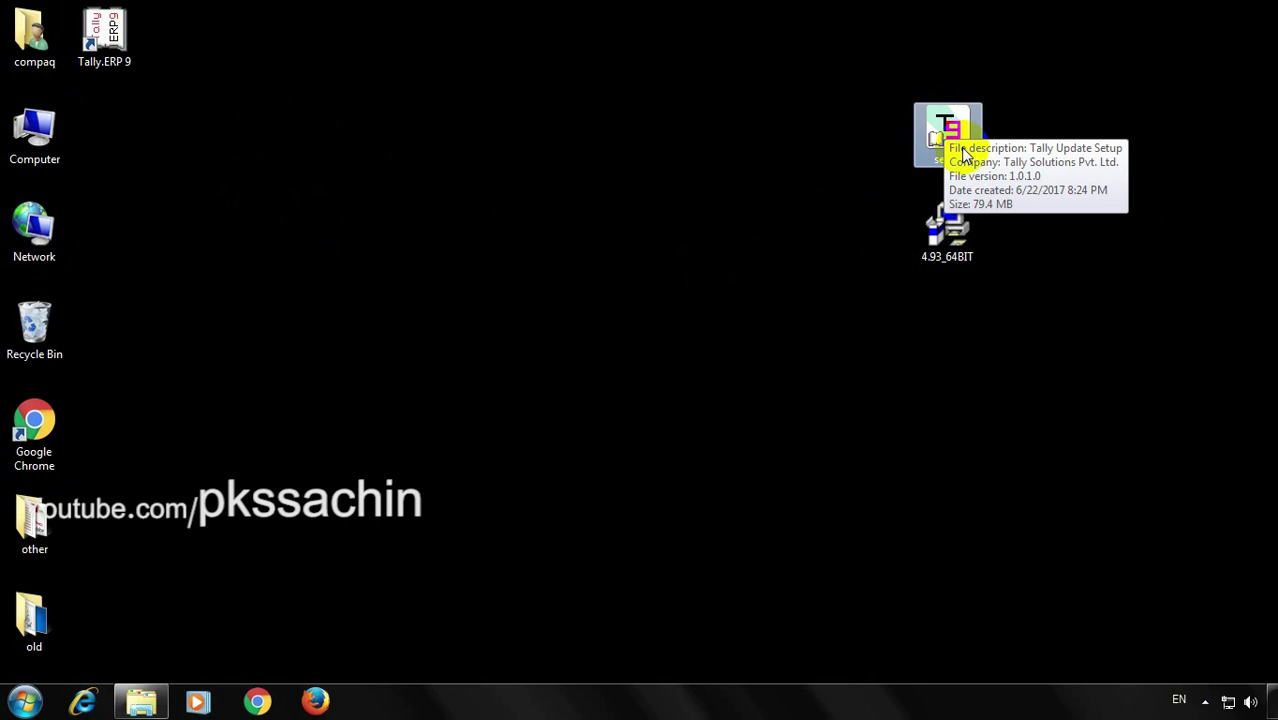
Inspect the contents of Local Disk (D:), close it, and launch the Tally setup from the desktop
{"action": "left_click", "coordinate": [820, 175]}
{"action": "left_click", "coordinate": [52, 122]}
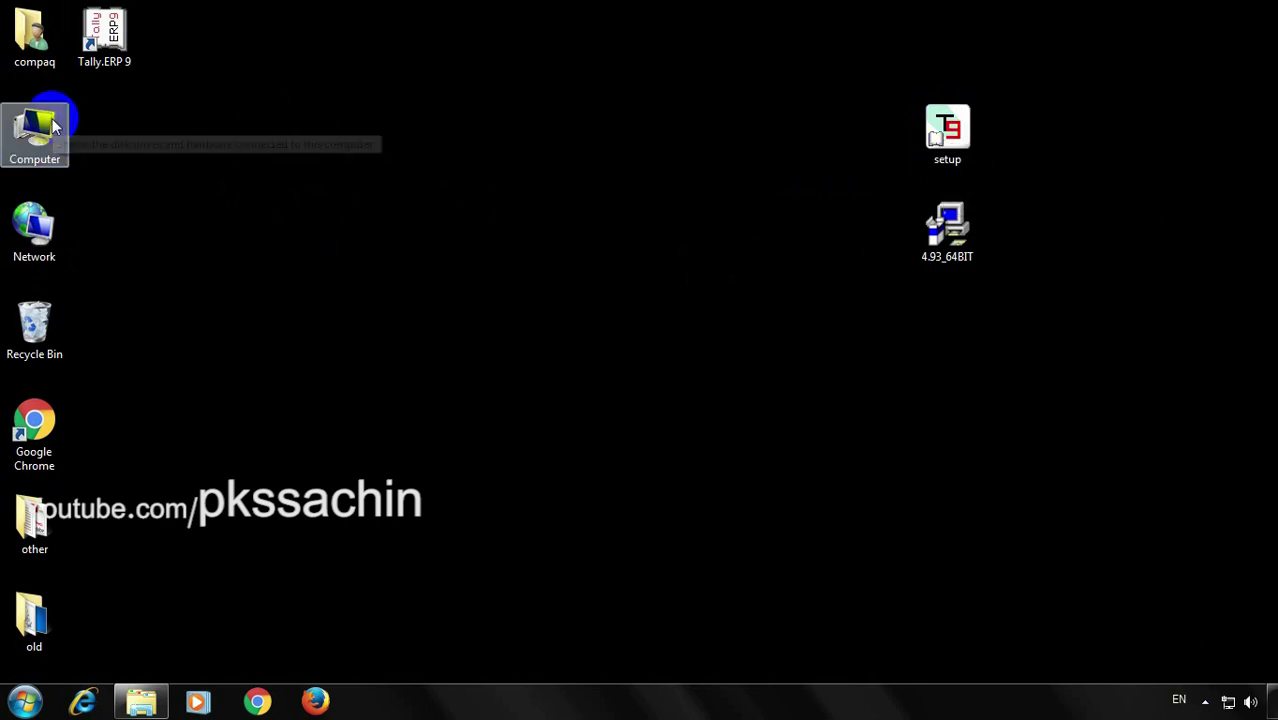
{"action": "double_click", "coordinate": [52, 122]}
{"action": "double_click", "coordinate": [499, 150]}
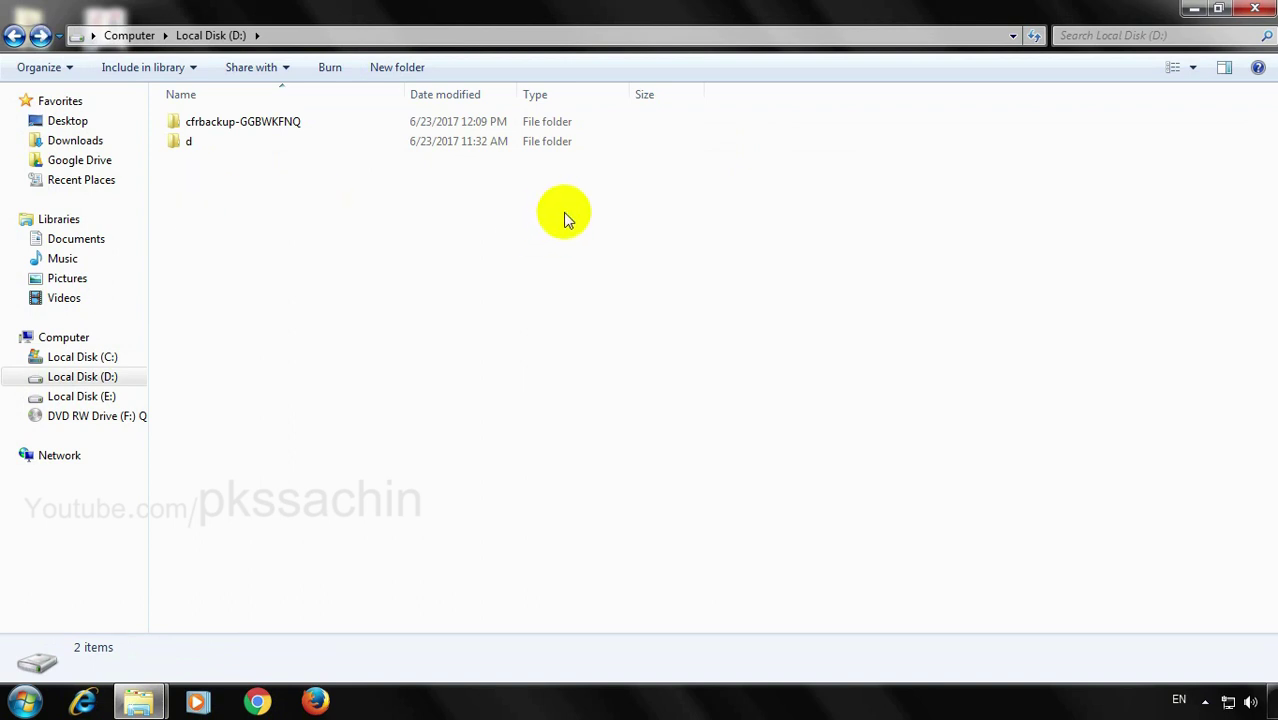
{"action": "left_click", "coordinate": [1271, 7]}
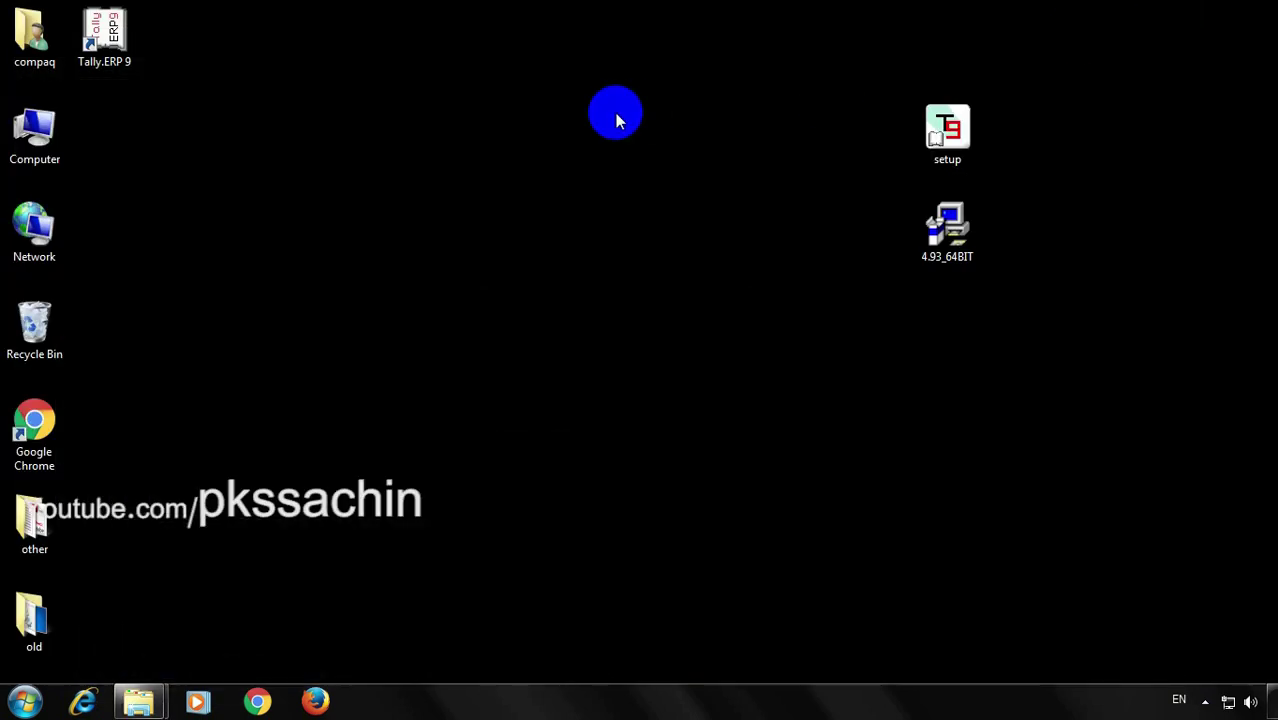
{"action": "left_click", "coordinate": [940, 127]}
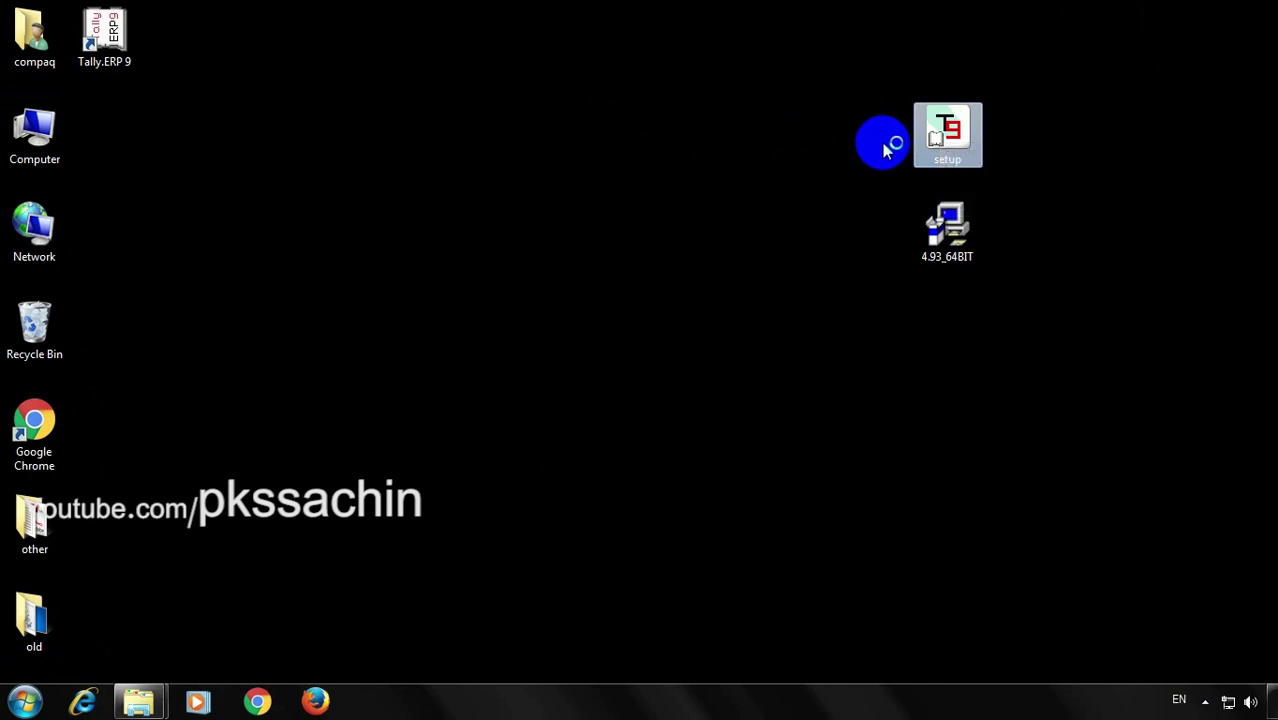
Allow the setup to run and change the installation folder to d:\Tally.ERP9
{"action": "left_click", "coordinate": [696, 367]}
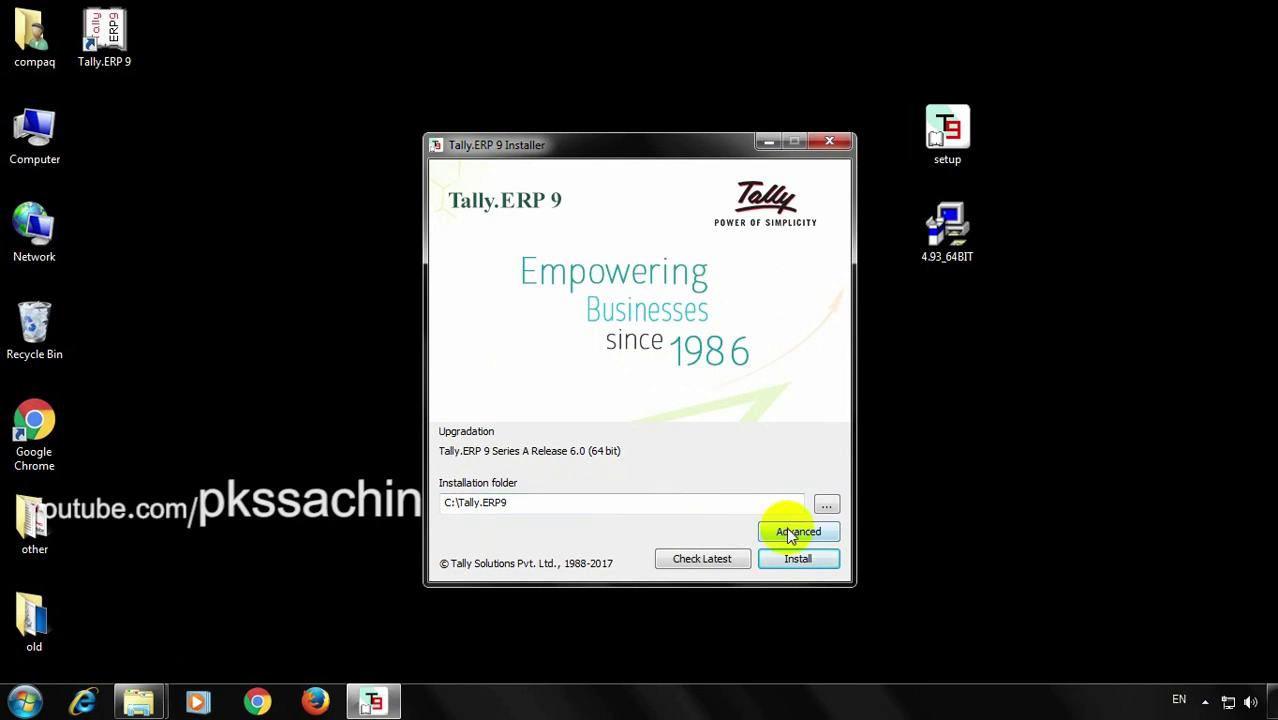
{"action": "left_click", "coordinate": [734, 507]}
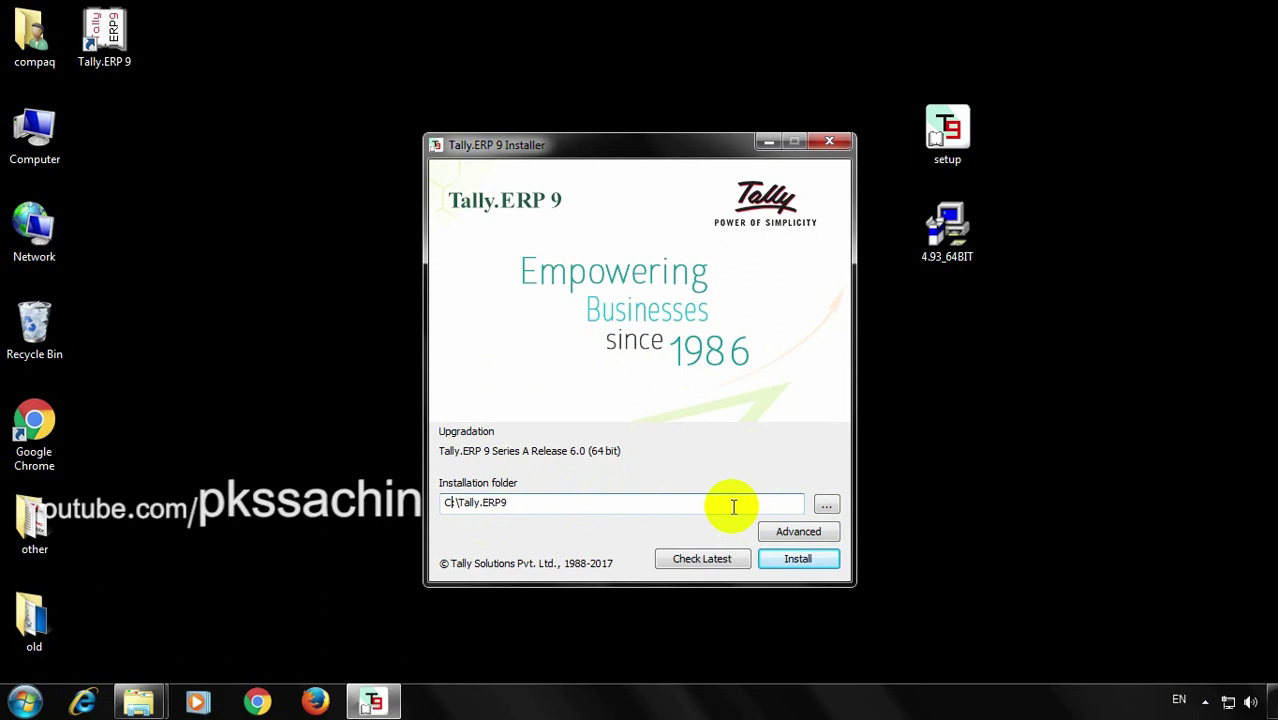
{"action": "key", "text": "BackSpace"}
{"action": "type", "text": "d"}
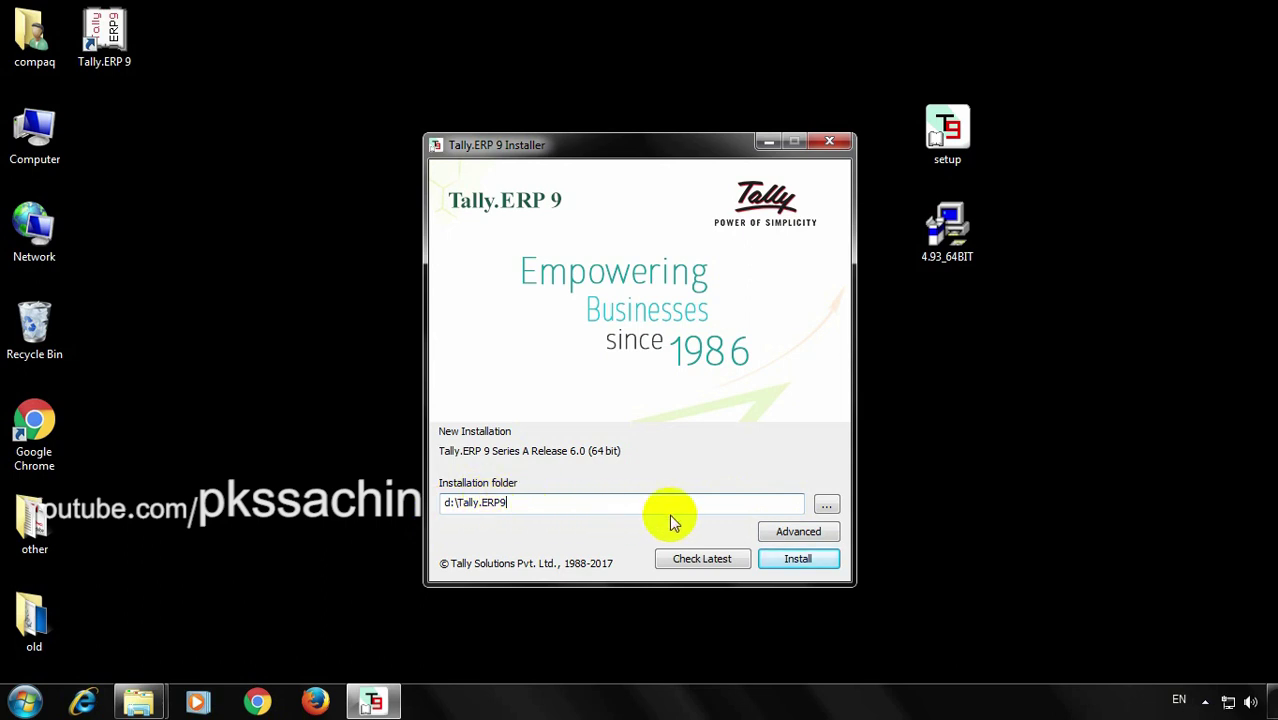
Set the Advanced Settings Data Directory to d:\Tally.ERP9\Data and accept it
{"action": "left_click", "coordinate": [771, 532]}
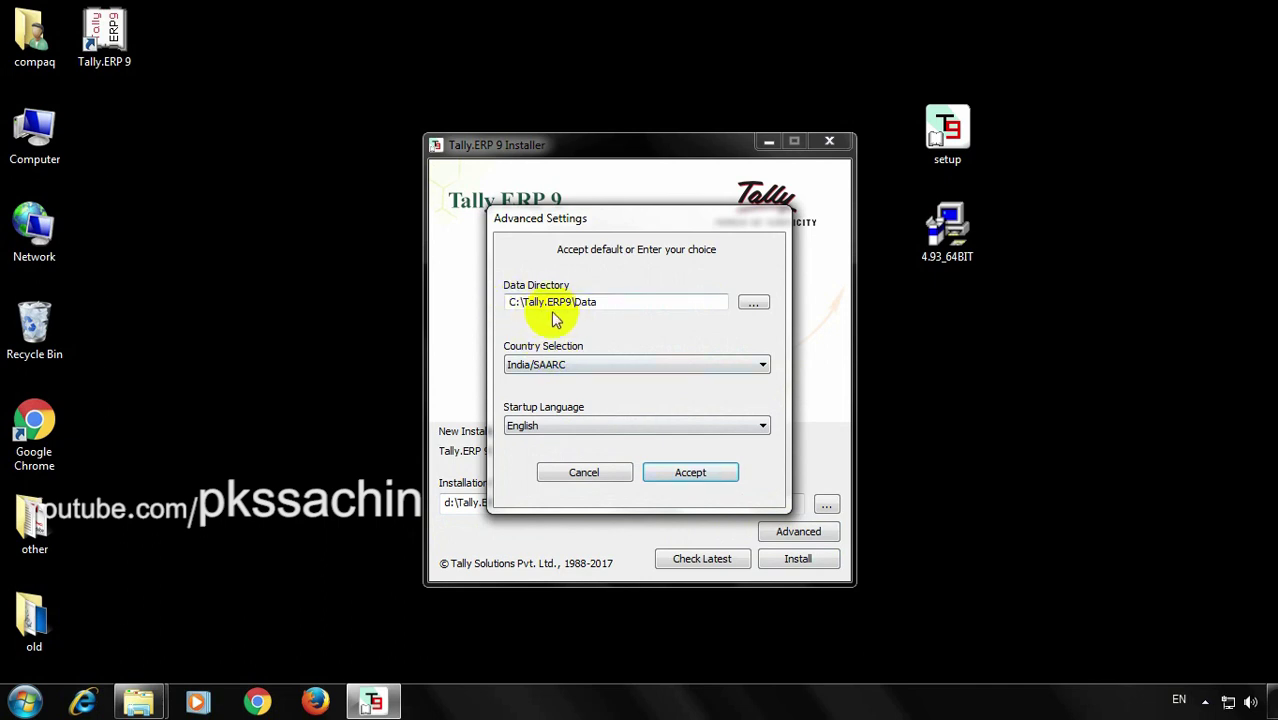
{"action": "left_click", "coordinate": [517, 305]}
{"action": "key", "text": "BackSpace"}
{"action": "type", "text": "d"}
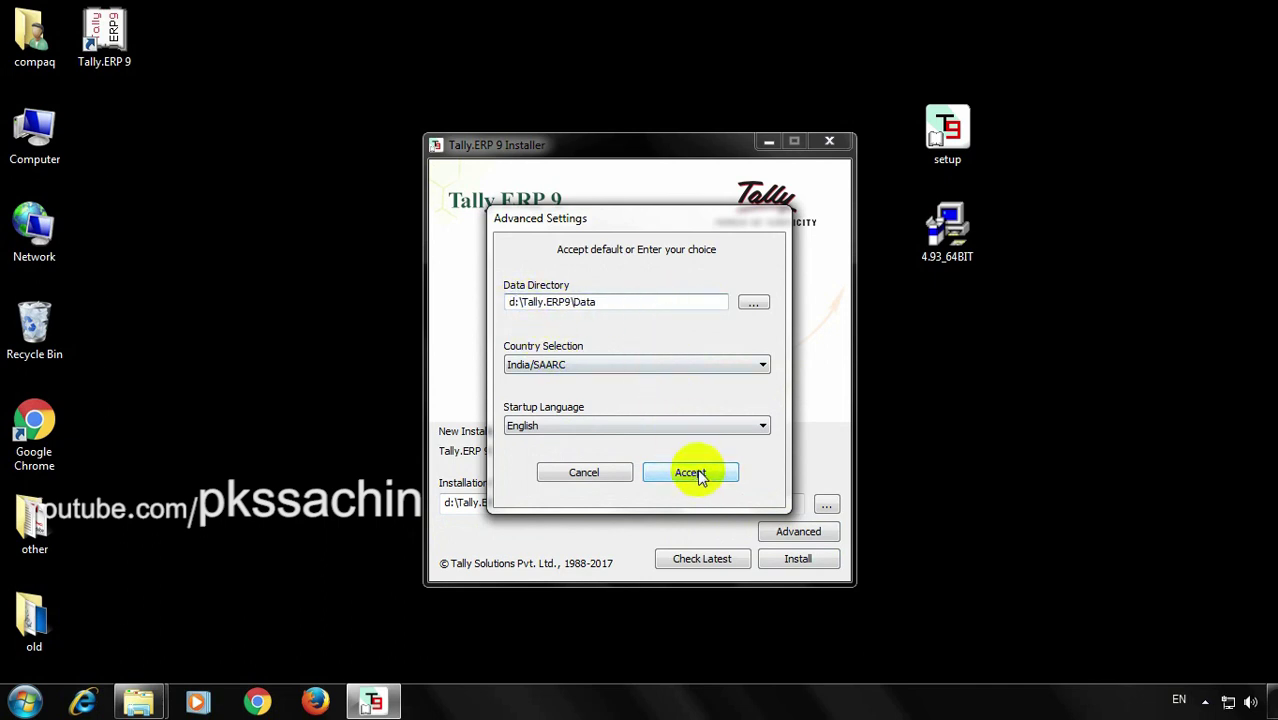
{"action": "left_click", "coordinate": [699, 474]}
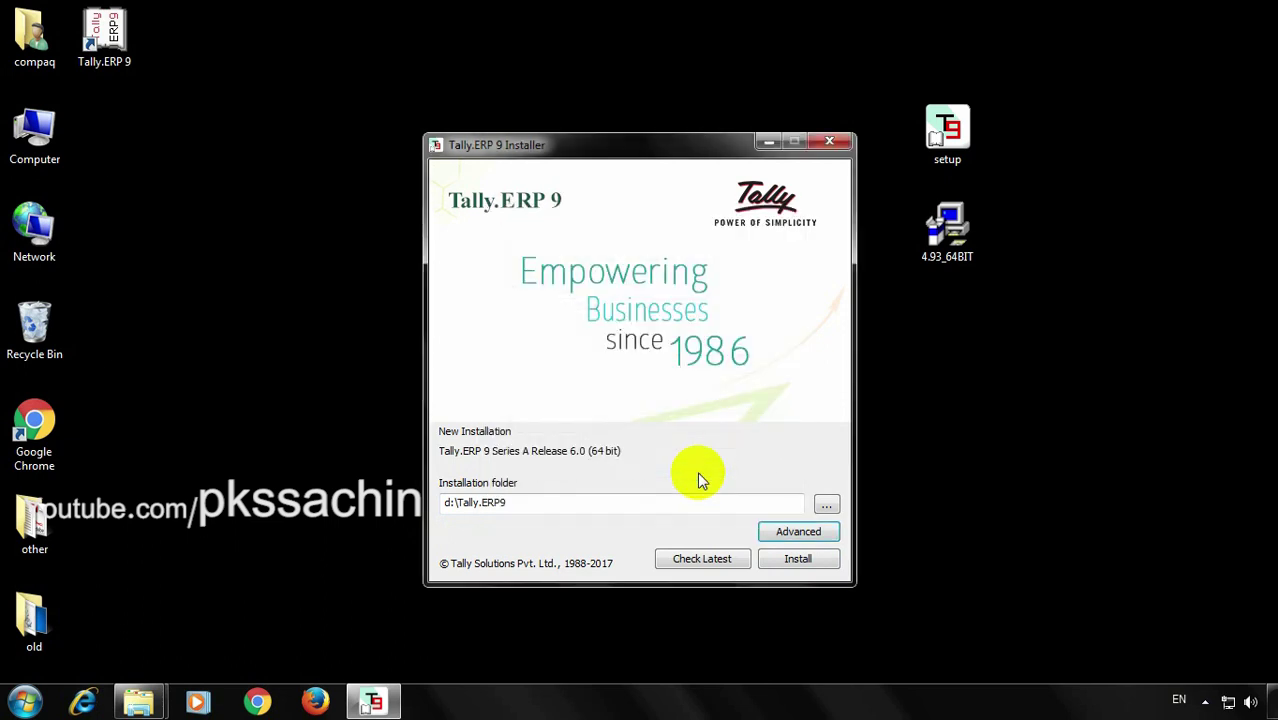
Install Release 6.0, then maximize Tally and browse the Startup licensing options to Configure Existing License
{"action": "left_click", "coordinate": [820, 561]}
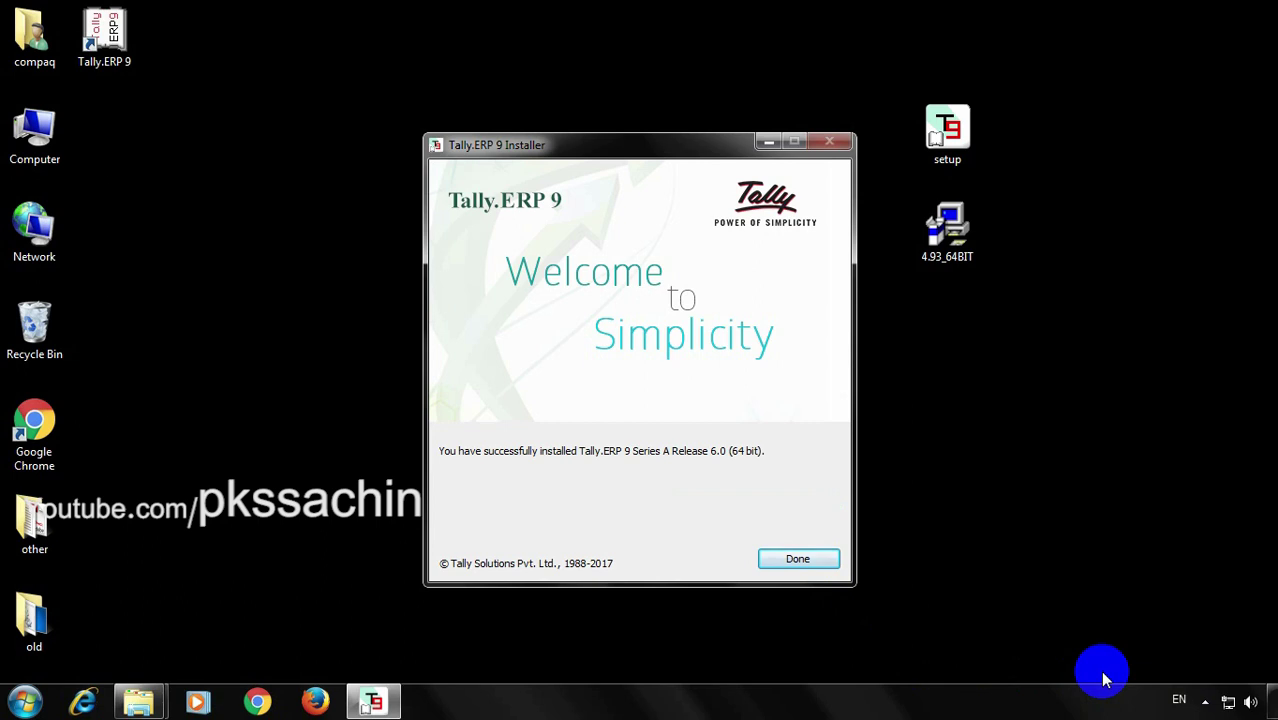
{"action": "left_click", "coordinate": [778, 562]}
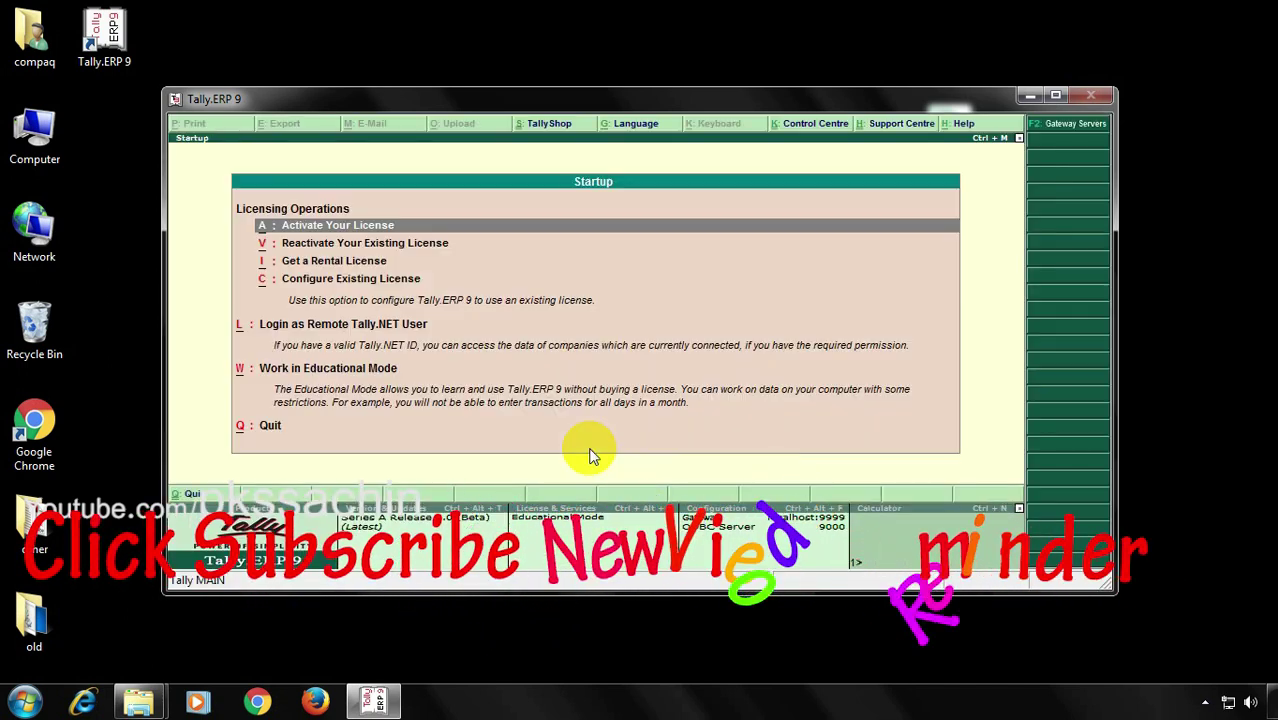
{"action": "left_click", "coordinate": [1055, 95]}
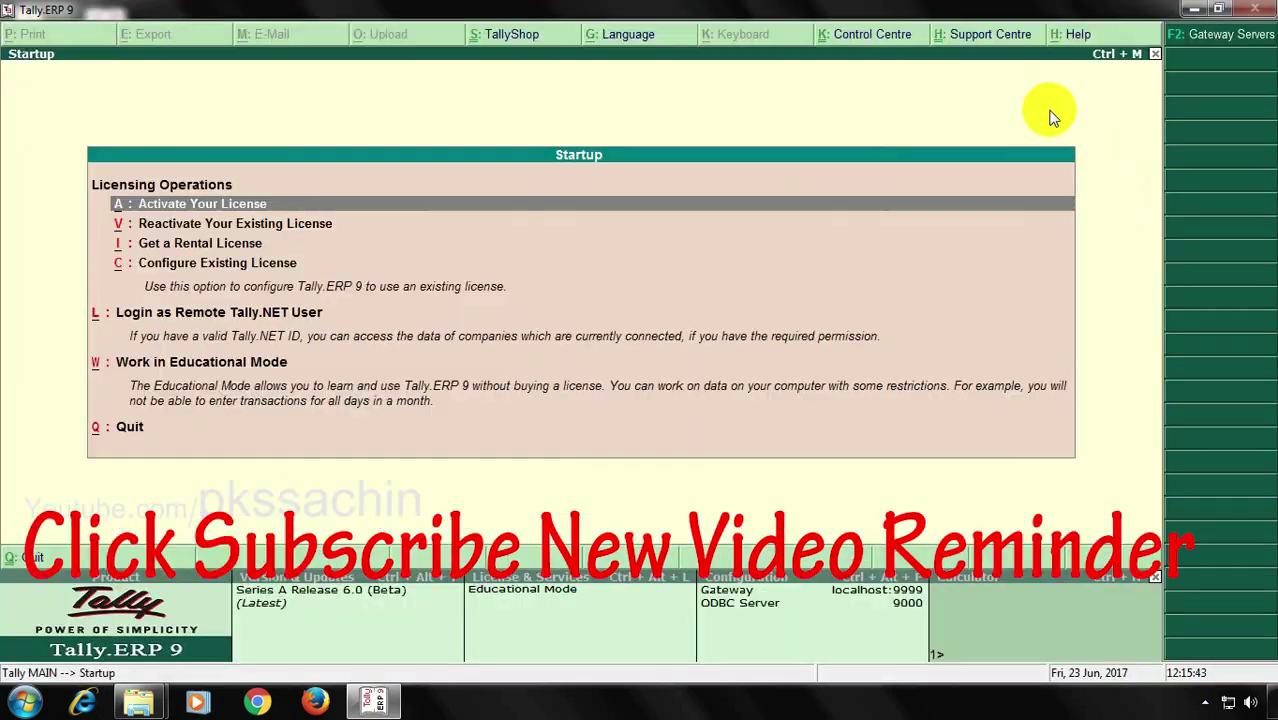
{"action": "key", "text": "Down"}
{"action": "key", "text": "Down"}
{"action": "key", "text": "Down"}
{"action": "key", "text": "Down"}
{"action": "key", "text": "Down"}
{"action": "key", "text": "Down"}
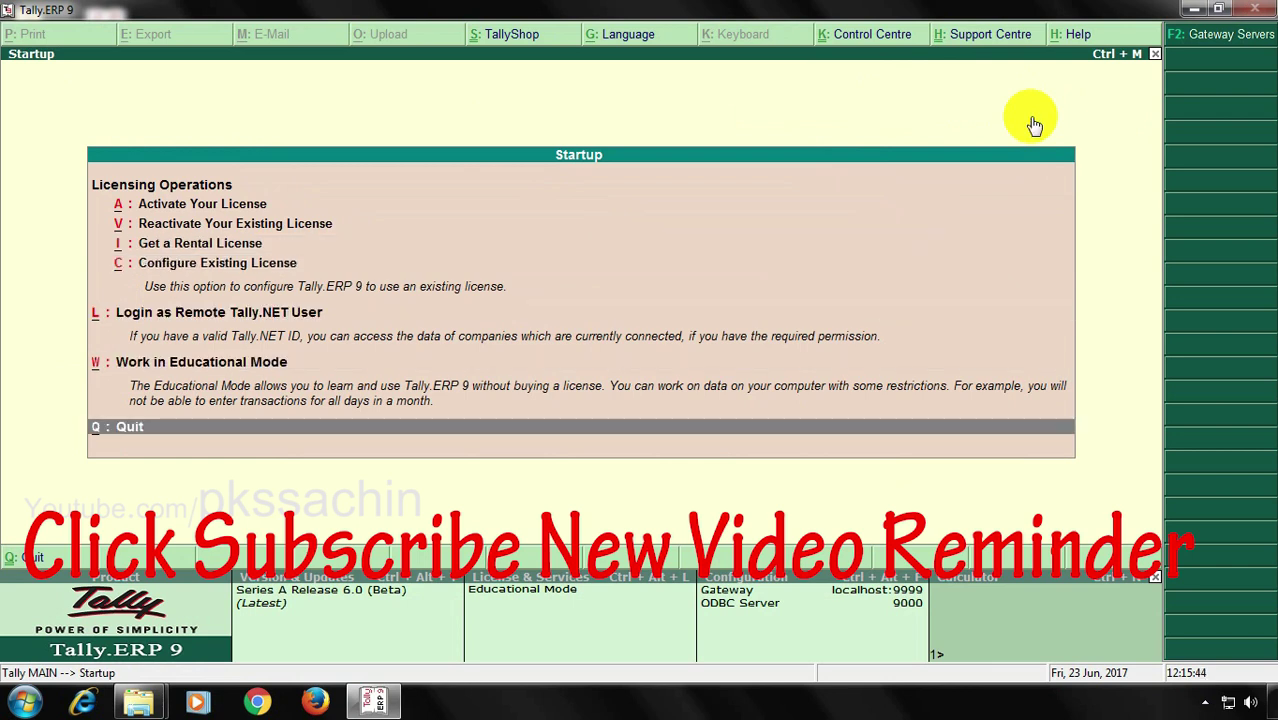
{"action": "key", "text": "Up"}
{"action": "key", "text": "Up"}
{"action": "key", "text": "Up"}
{"action": "key", "text": "Up"}
{"action": "key", "text": "Up"}
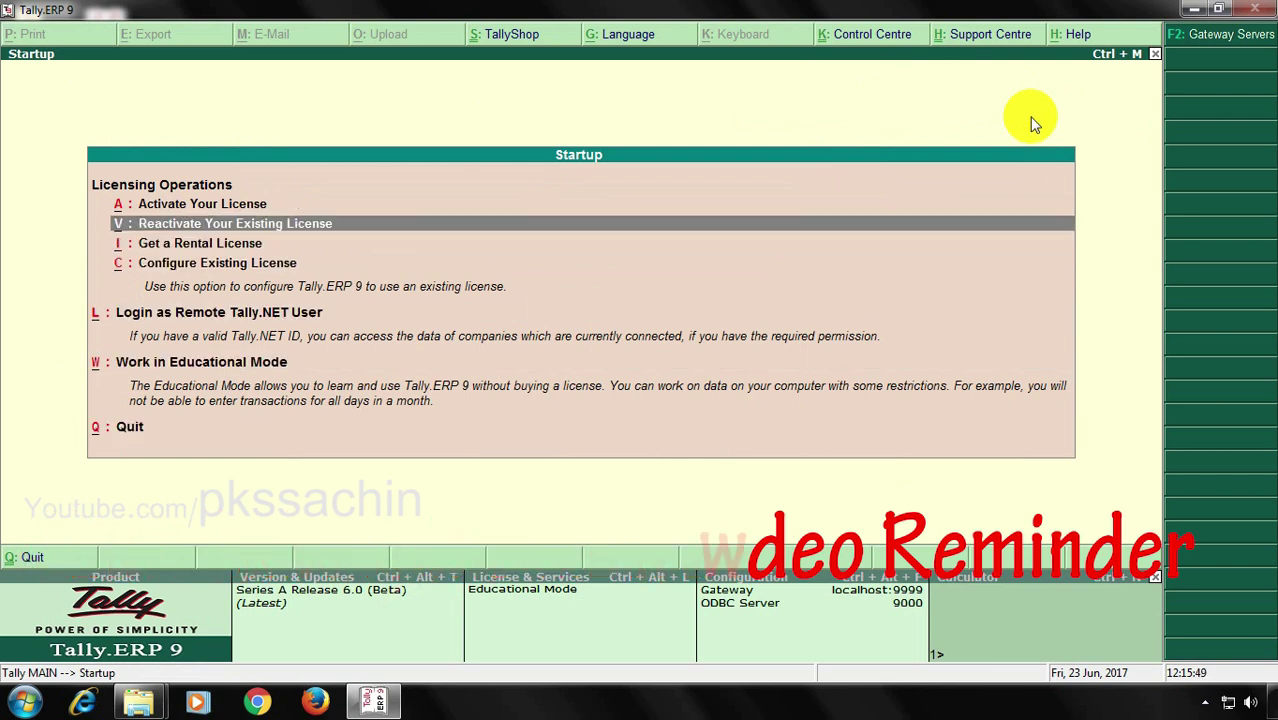
{"action": "key", "text": "Down"}
{"action": "key", "text": "Down"}
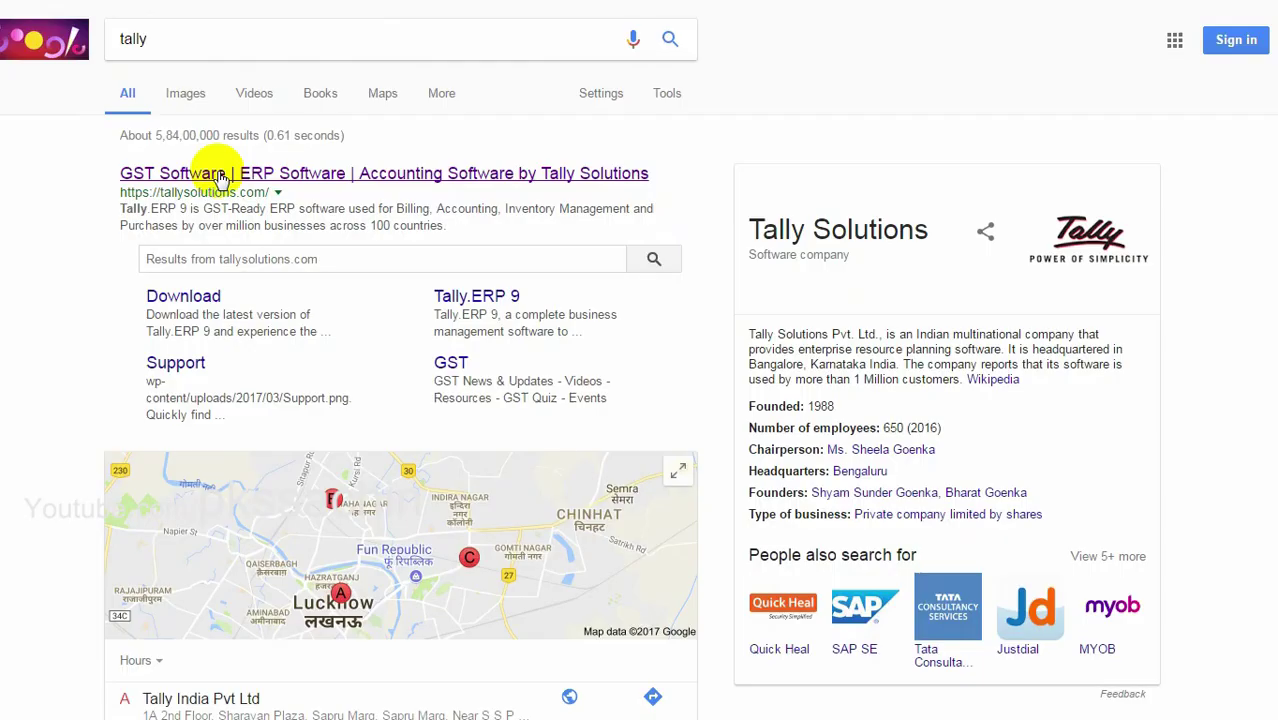
On tallysolutions.com's Pricing page, view the Silver rate chart, then the Renewal / Upgrade TSS prices
{"action": "left_click", "coordinate": [221, 176]}
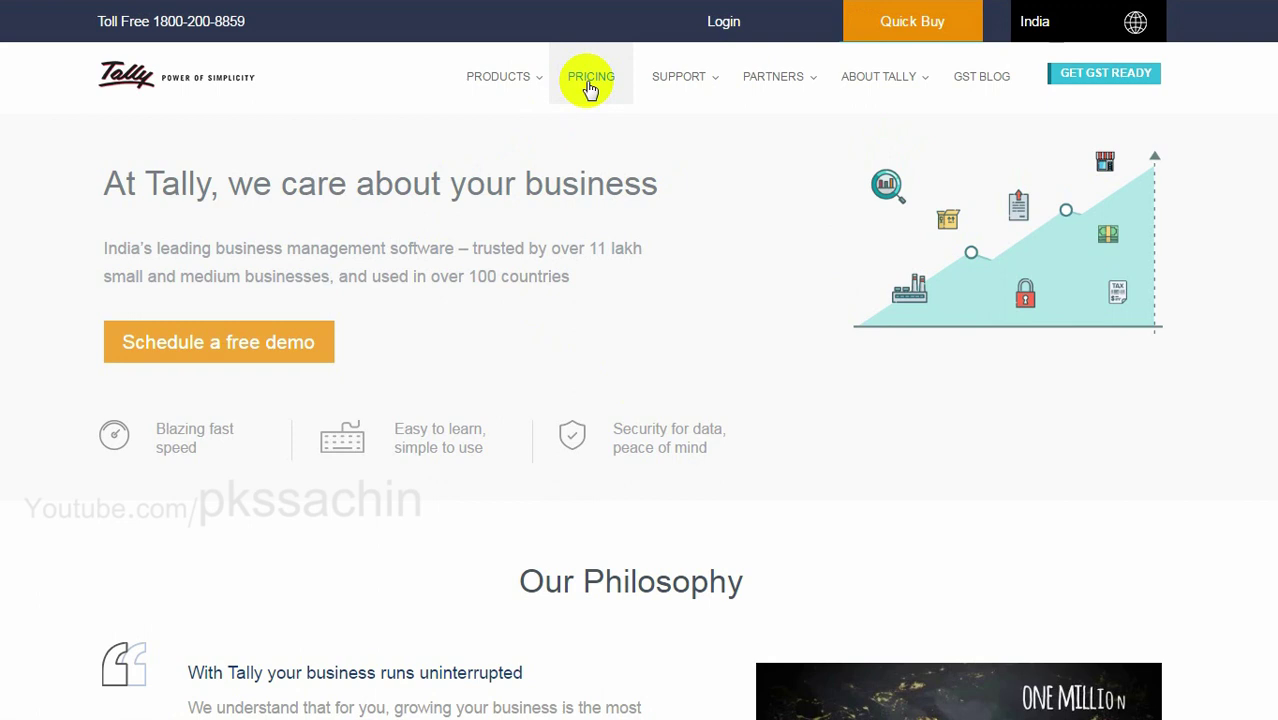
{"action": "left_click", "coordinate": [590, 80]}
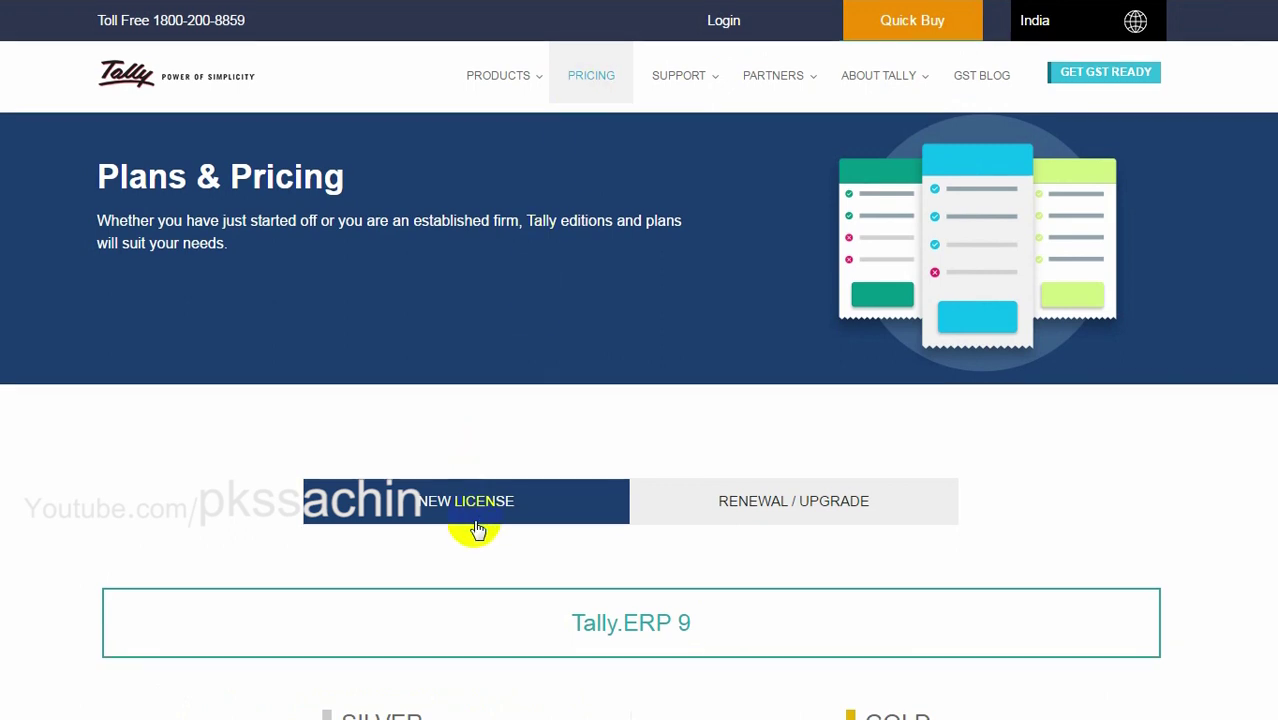
{"action": "scroll", "coordinate": [479, 530], "scroll_direction": "down", "scroll_amount": 1}
{"action": "scroll", "coordinate": [479, 528], "scroll_direction": "down", "scroll_amount": 2}
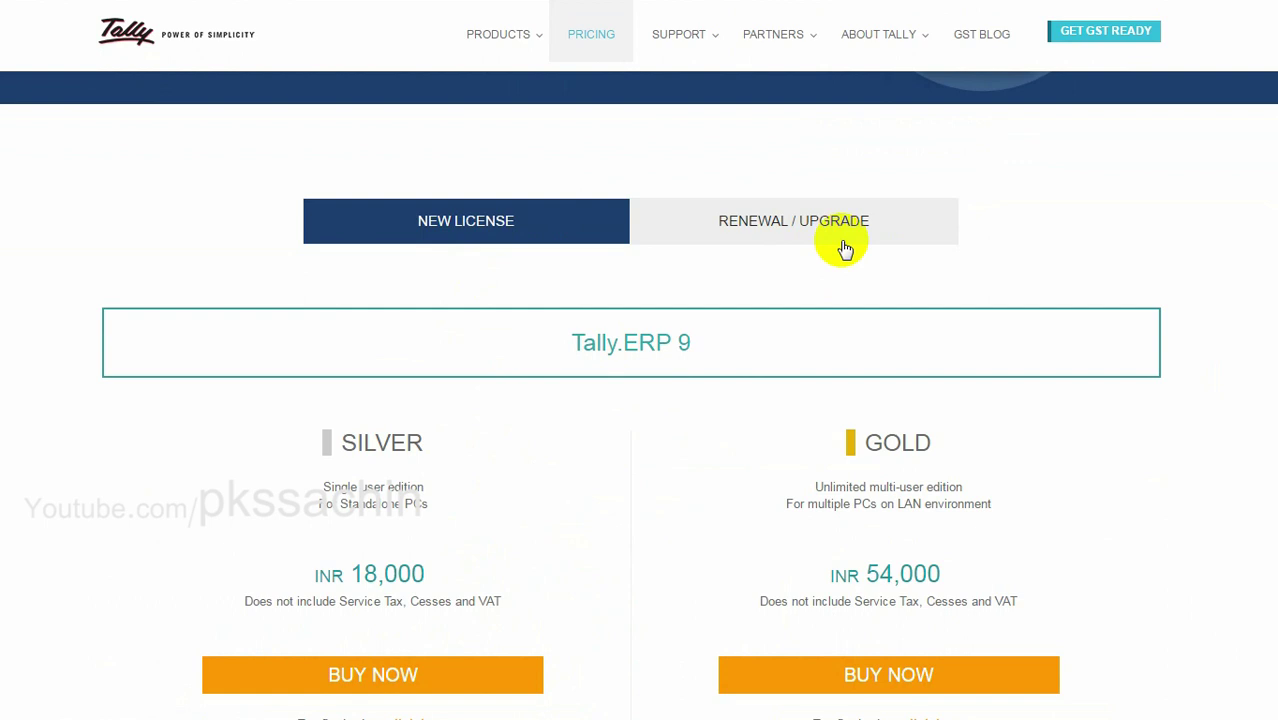
{"action": "scroll", "coordinate": [588, 577], "scroll_direction": "down", "scroll_amount": 1}
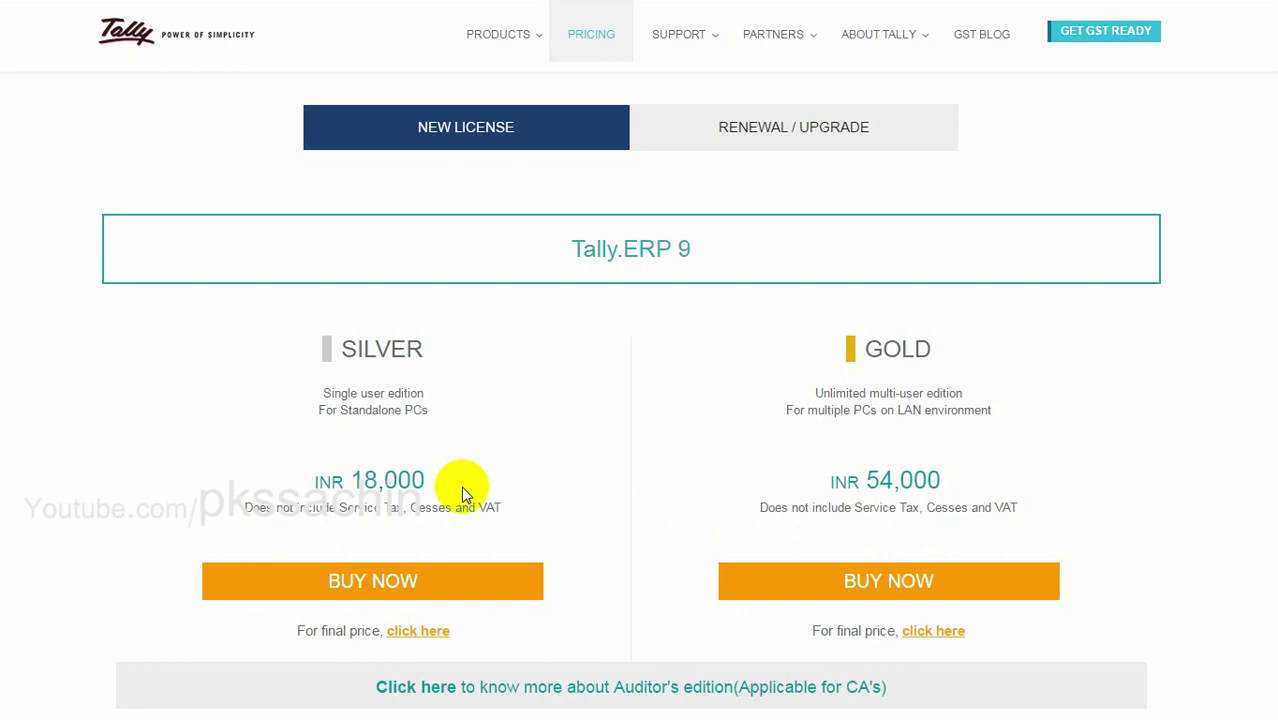
{"action": "left_click", "coordinate": [435, 638]}
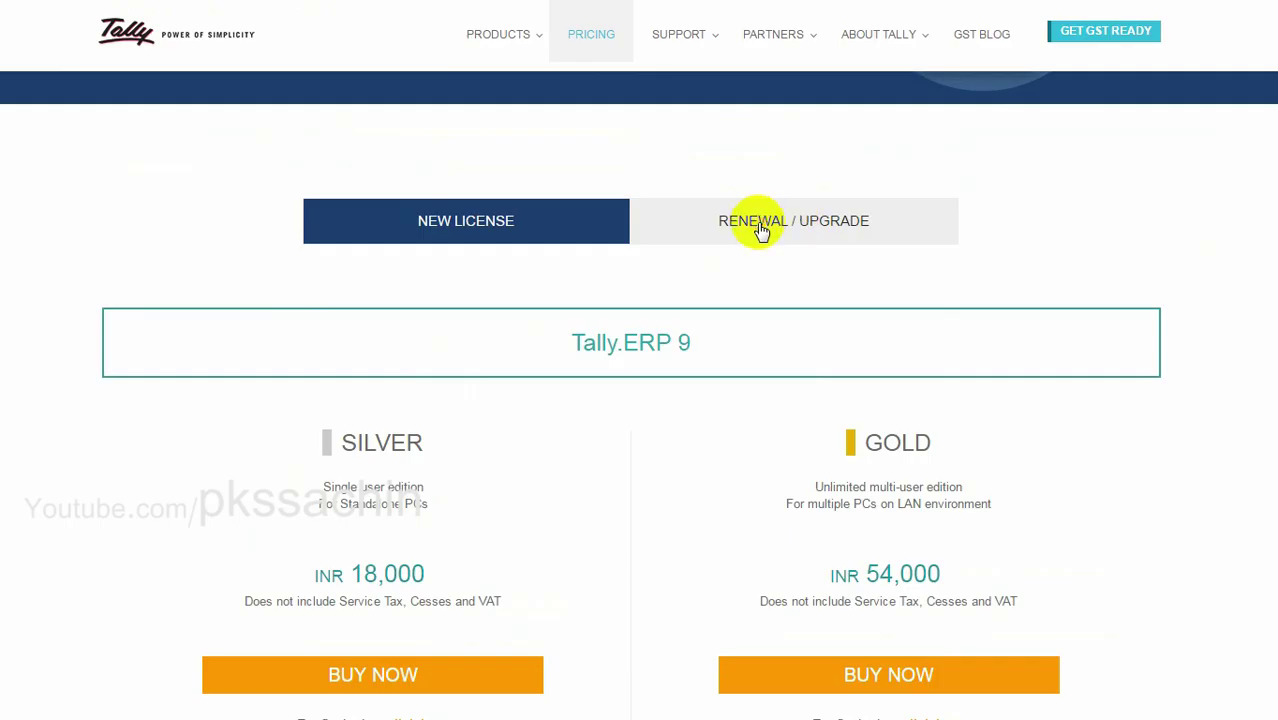
{"action": "left_click", "coordinate": [755, 226]}
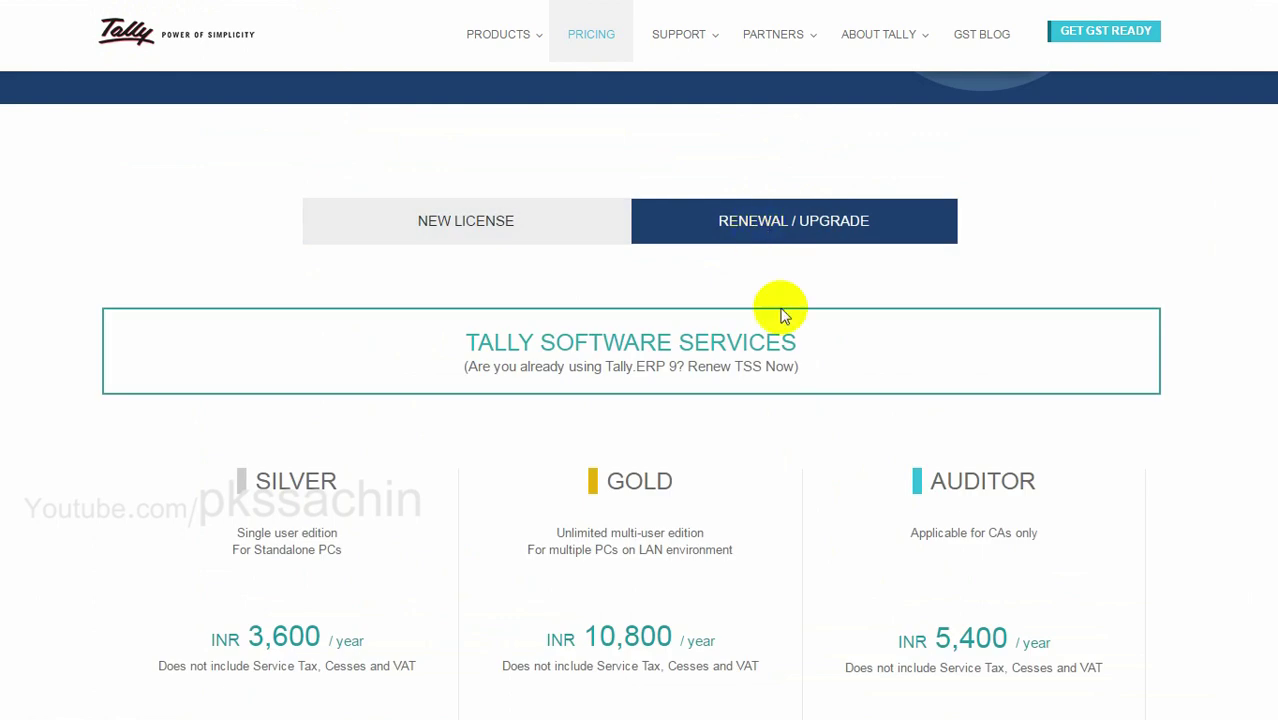
Open the final renewal price for the Silver edition from the Pricing page
{"action": "scroll", "coordinate": [785, 413], "scroll_direction": "down", "scroll_amount": 4}
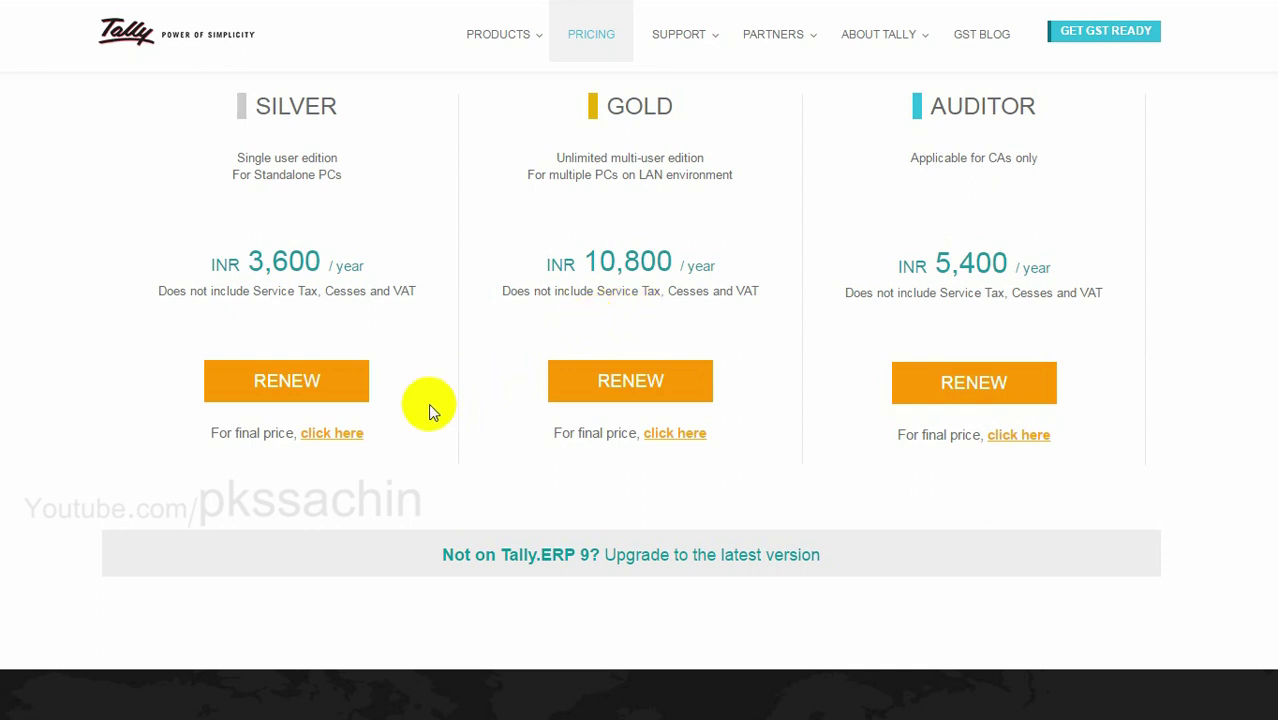
{"action": "left_click", "coordinate": [353, 436]}
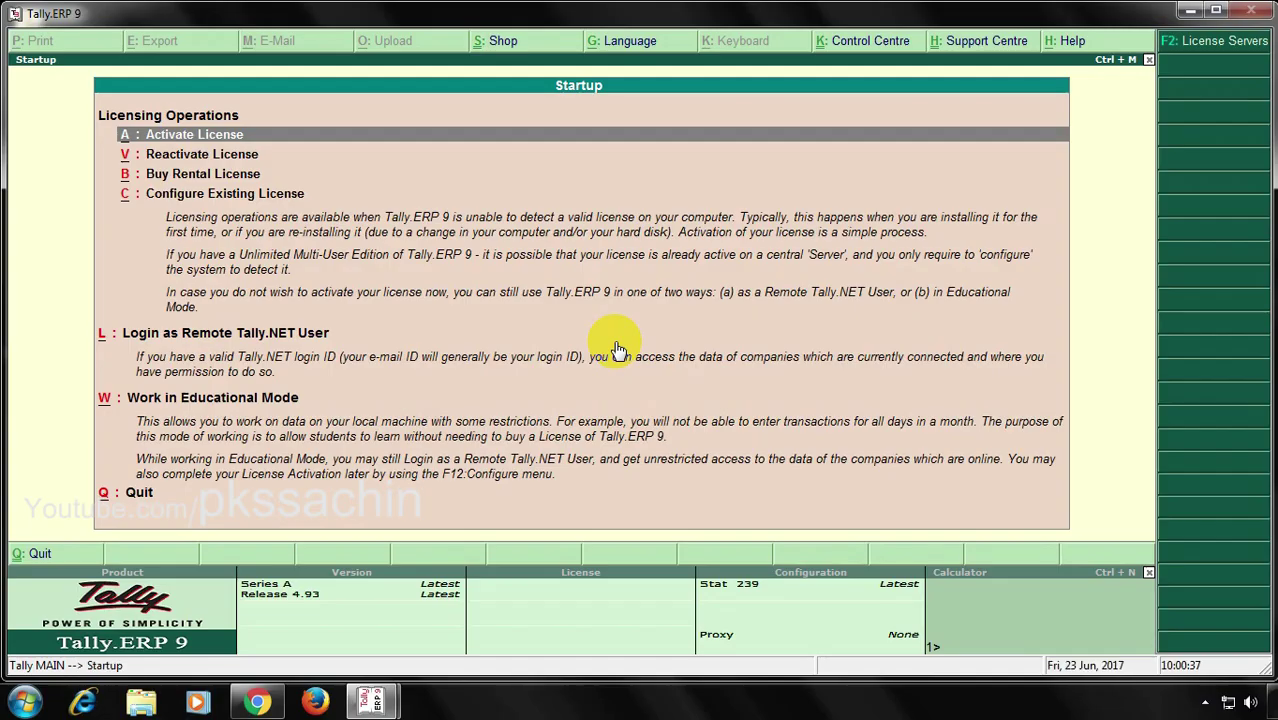
Log in to Tally.NET with the account e-mail and password
{"action": "type", "text": "l"}
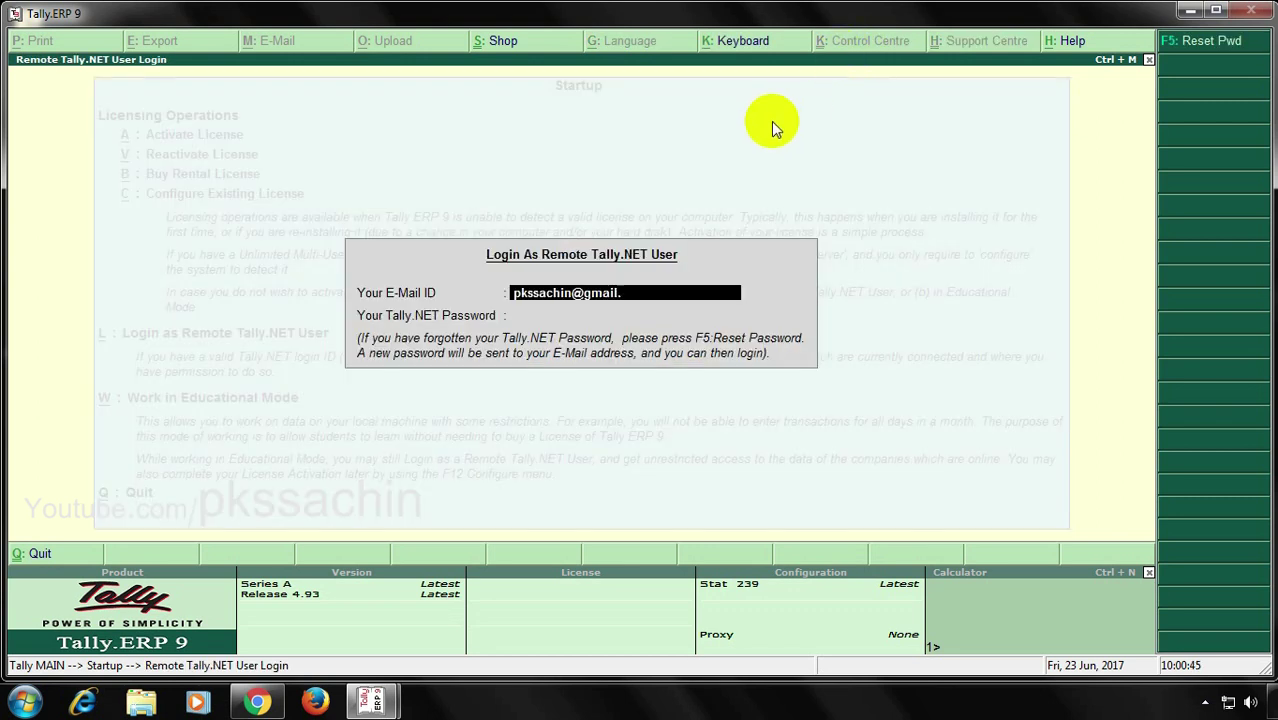
{"action": "key", "text": "Return"}
{"action": "type", "text": "******"}
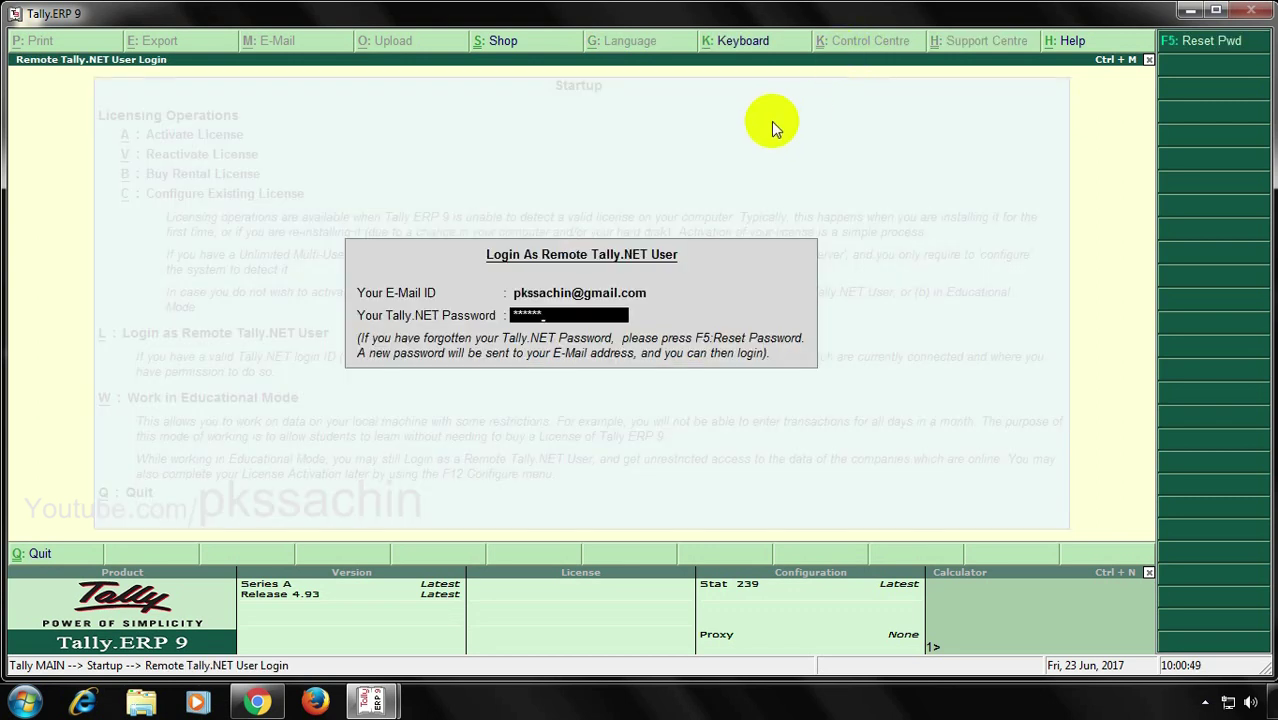
{"action": "type", "text": "***"}
{"action": "key", "text": "Return"}
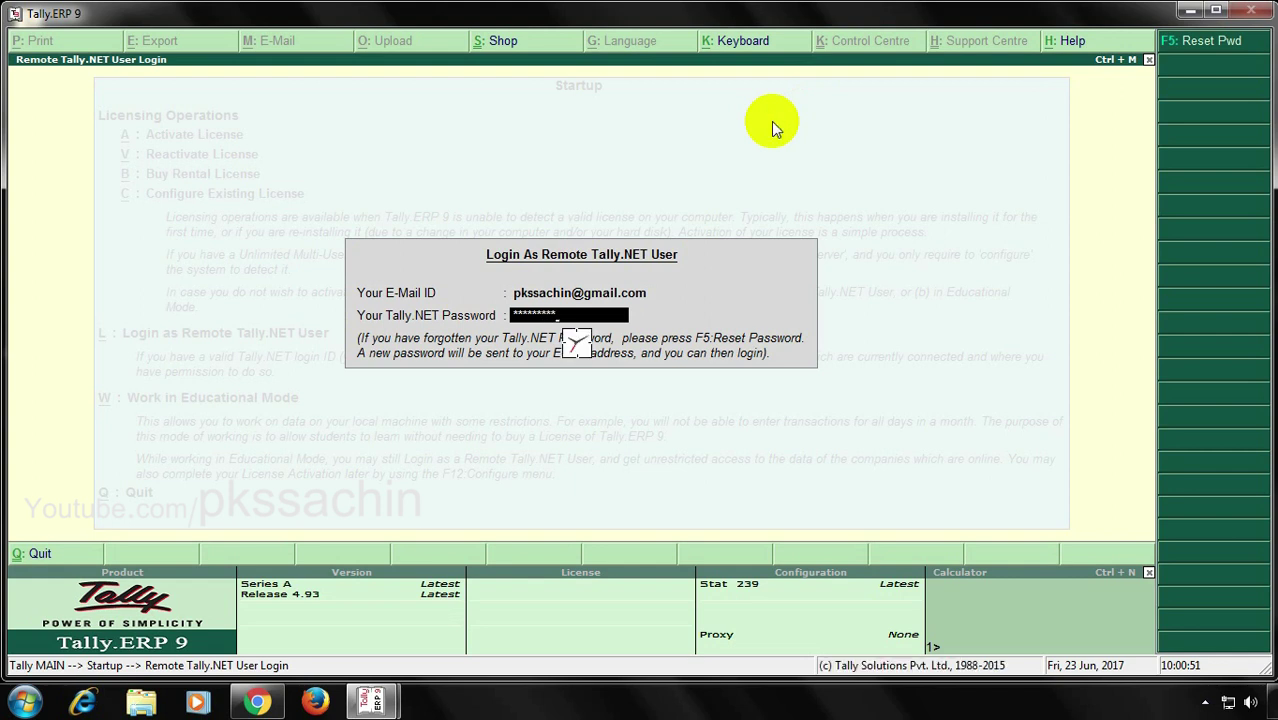
In License Management, set site 2 (Silver licence) status to Surrender and accept the warning
{"action": "key", "text": "Down"}
{"action": "key", "text": "Return"}
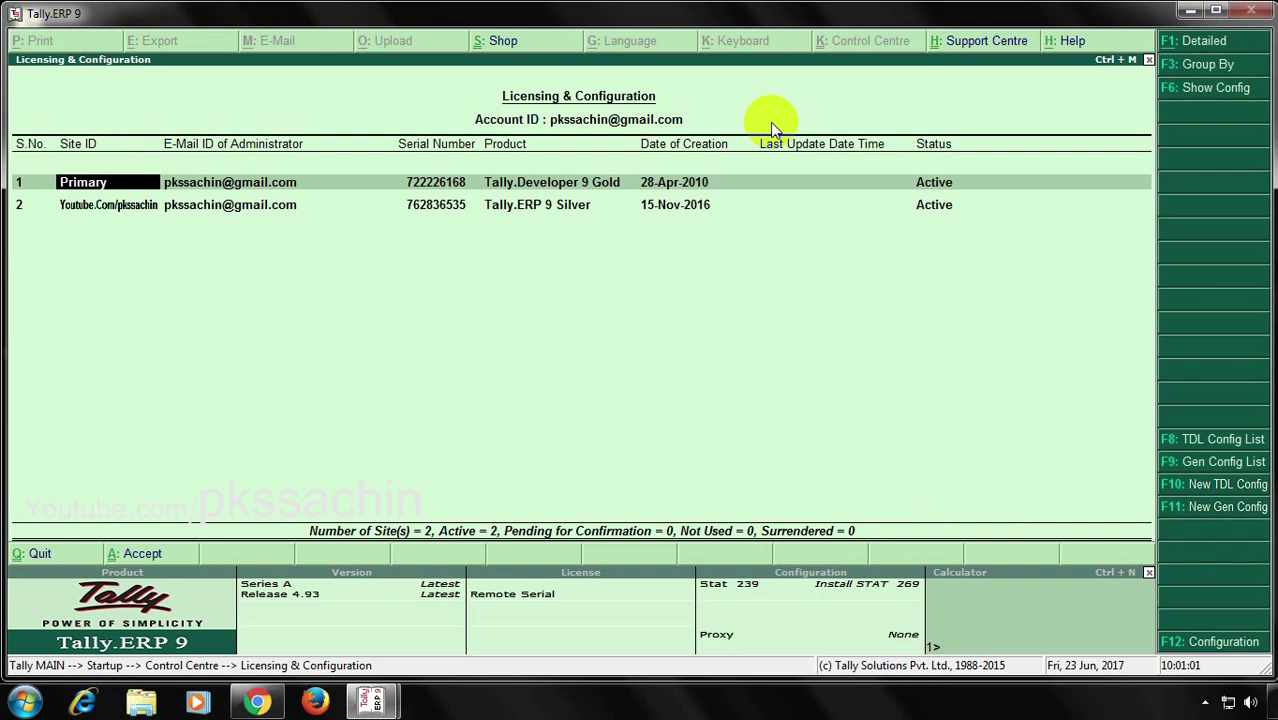
{"action": "key", "text": "Down"}
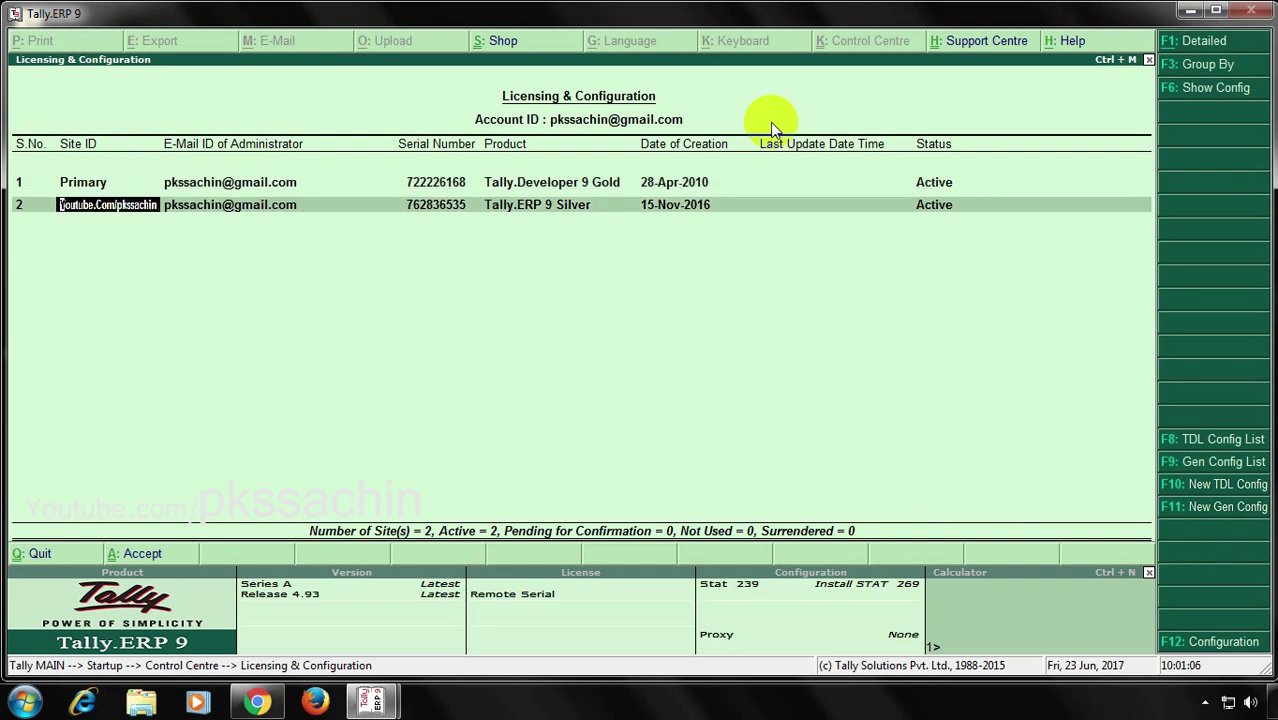
{"action": "key", "text": "Return"}
{"action": "key", "text": "Return"}
{"action": "key", "text": "Return"}
{"action": "key", "text": "Return"}
{"action": "key", "text": "Return"}
{"action": "key", "text": "Return"}
{"action": "key", "text": "Return"}
{"action": "key", "text": "Return"}
{"action": "key", "text": "Return"}
{"action": "key", "text": "Return"}
{"action": "key", "text": "Return"}
{"action": "key", "text": "Return"}
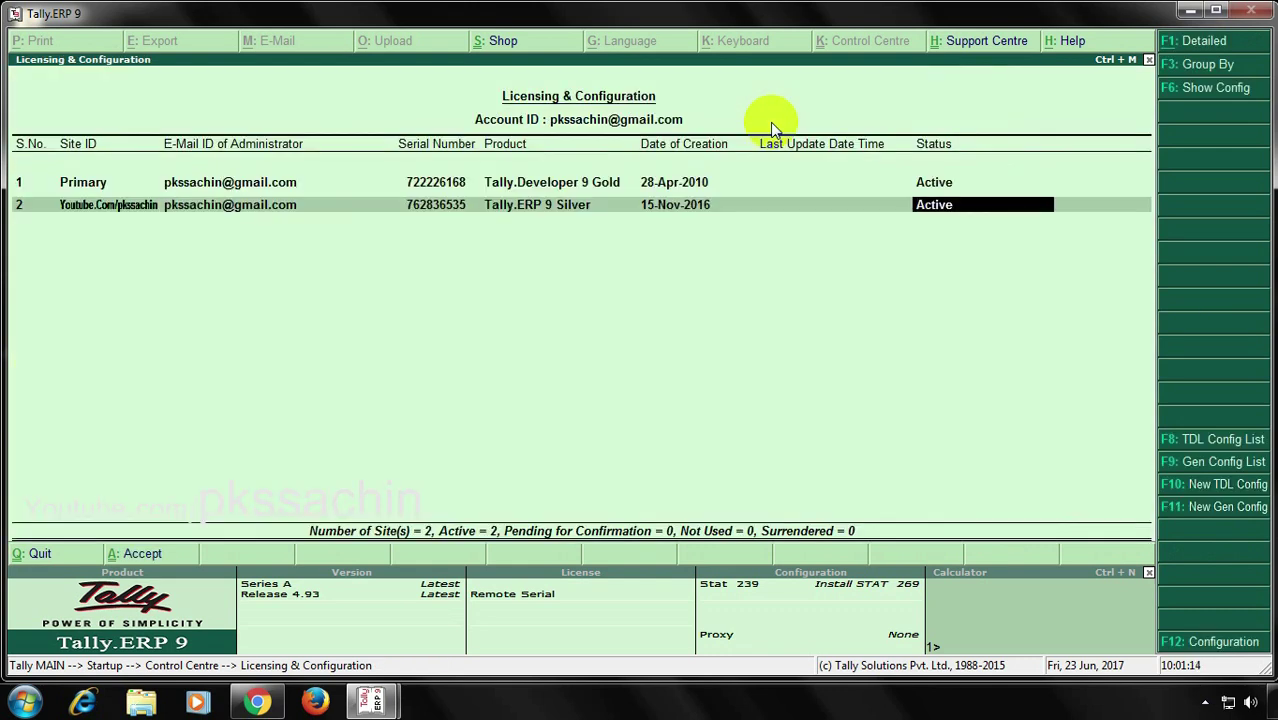
{"action": "key", "text": "space"}
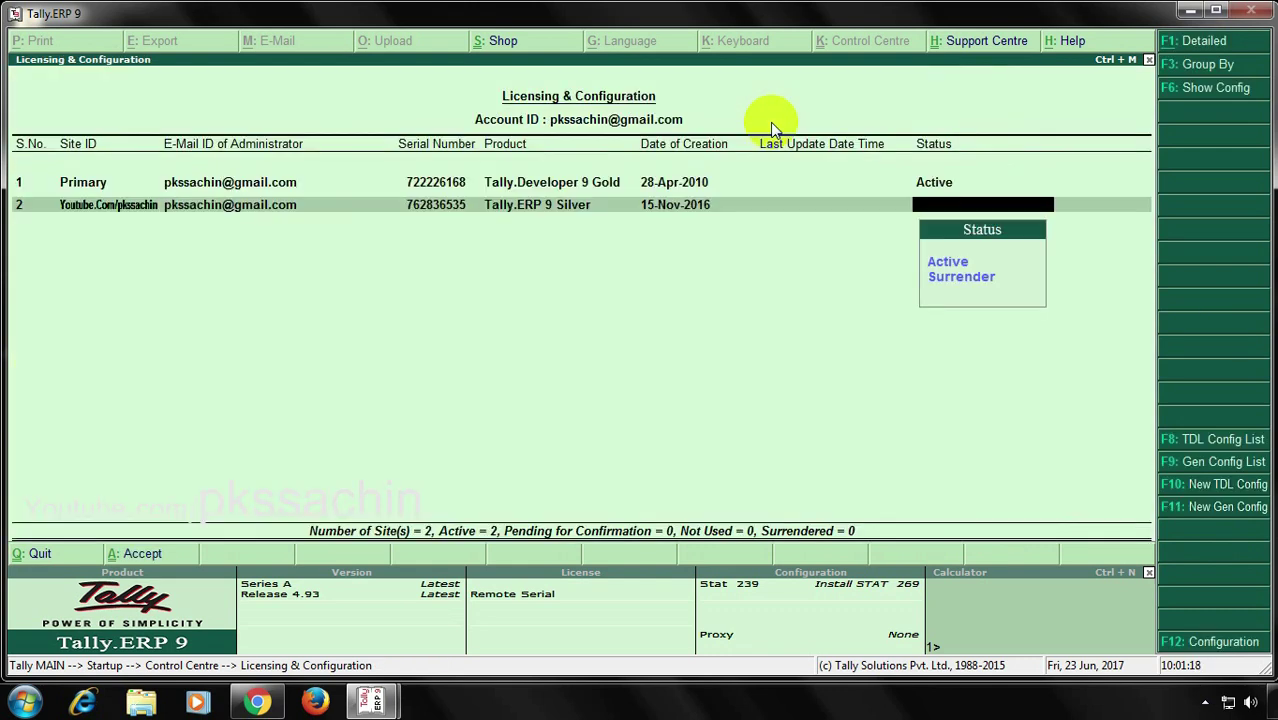
{"action": "key", "text": "Down"}
{"action": "key", "text": "Down"}
{"action": "key", "text": "Return"}
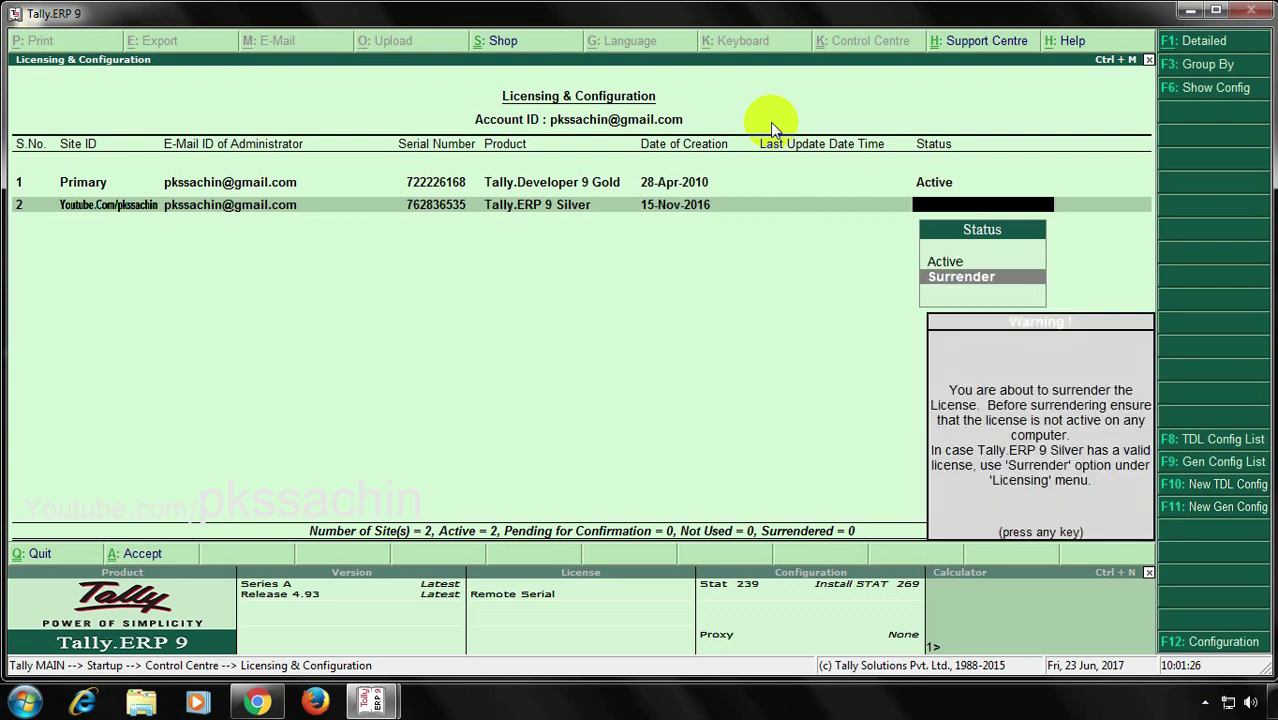
{"action": "key", "text": "Return"}
{"action": "key", "text": "Return"}
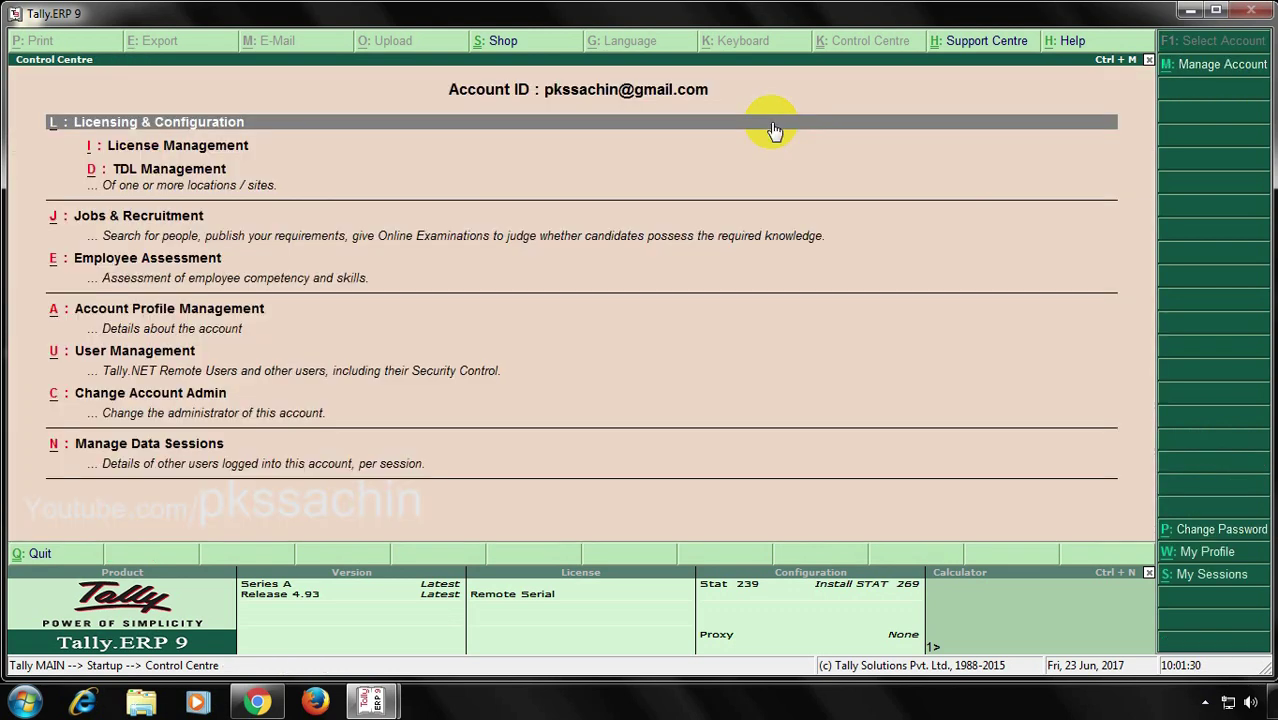
Reactivate the licence with the administrator's Tally.NET e-mail and password, then acknowledge the success message
{"action": "left_click", "coordinate": [772, 126]}
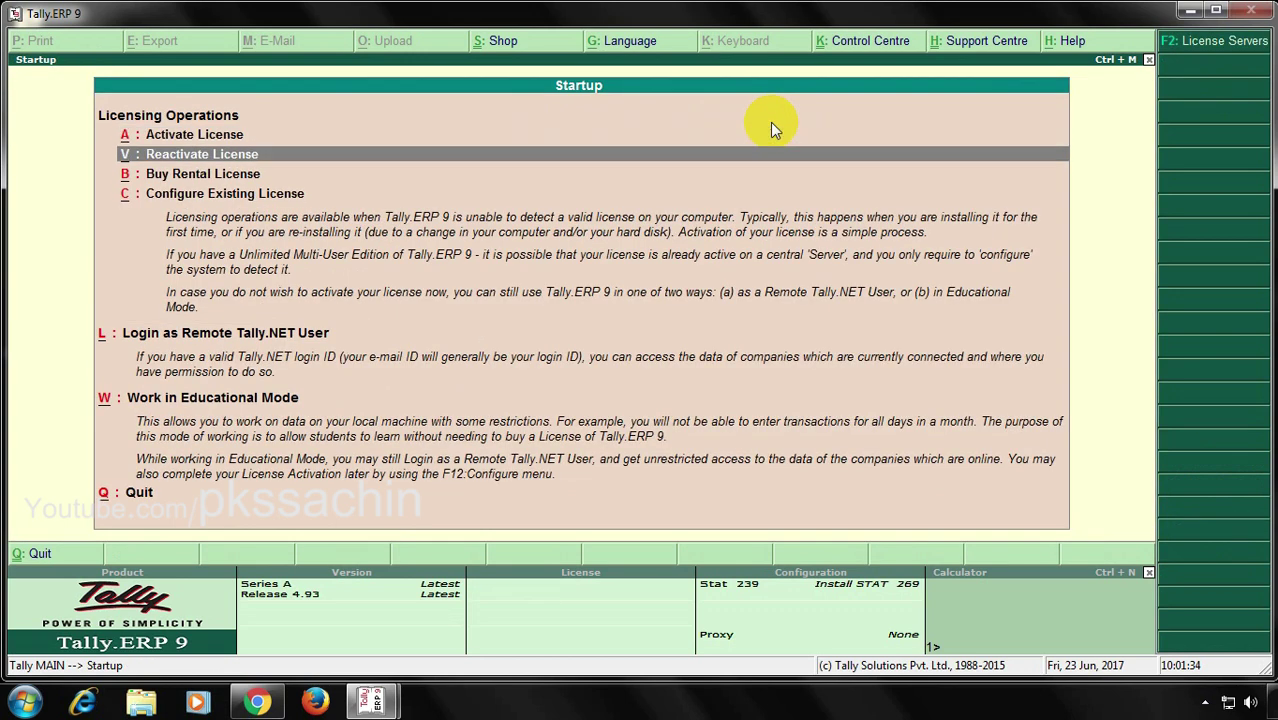
{"action": "key", "text": "Return"}
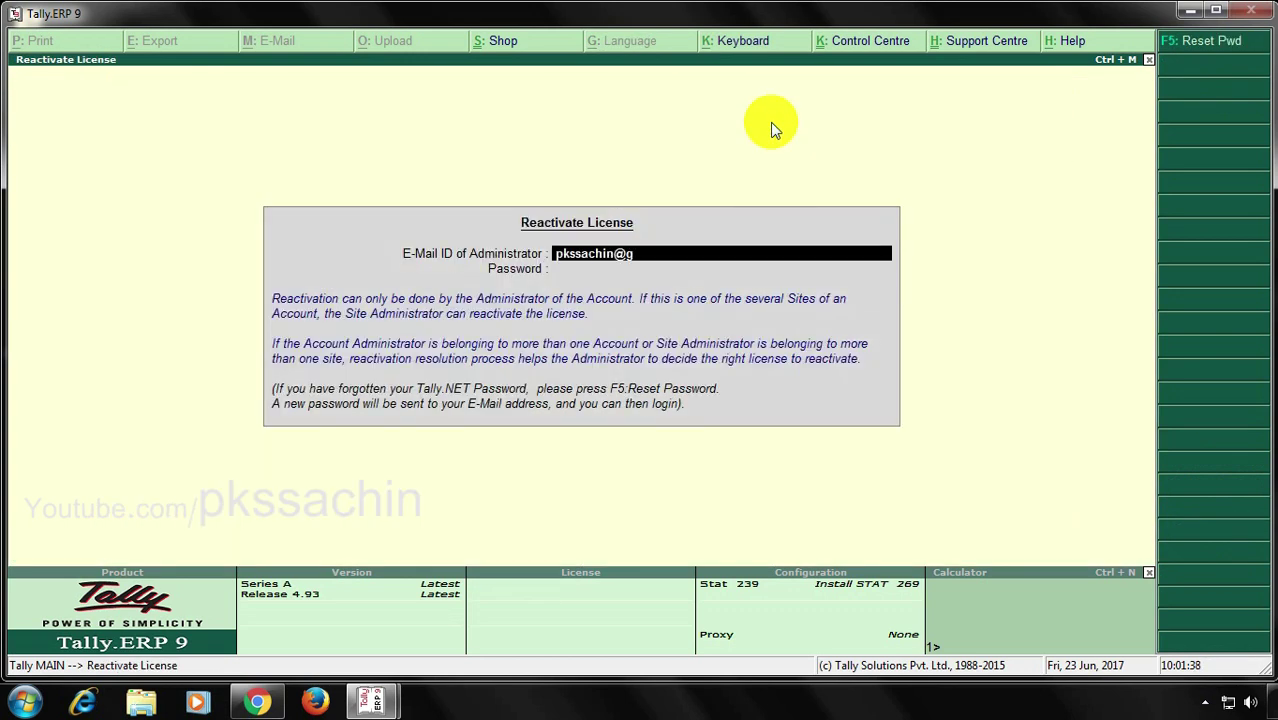
{"action": "key", "text": "Return"}
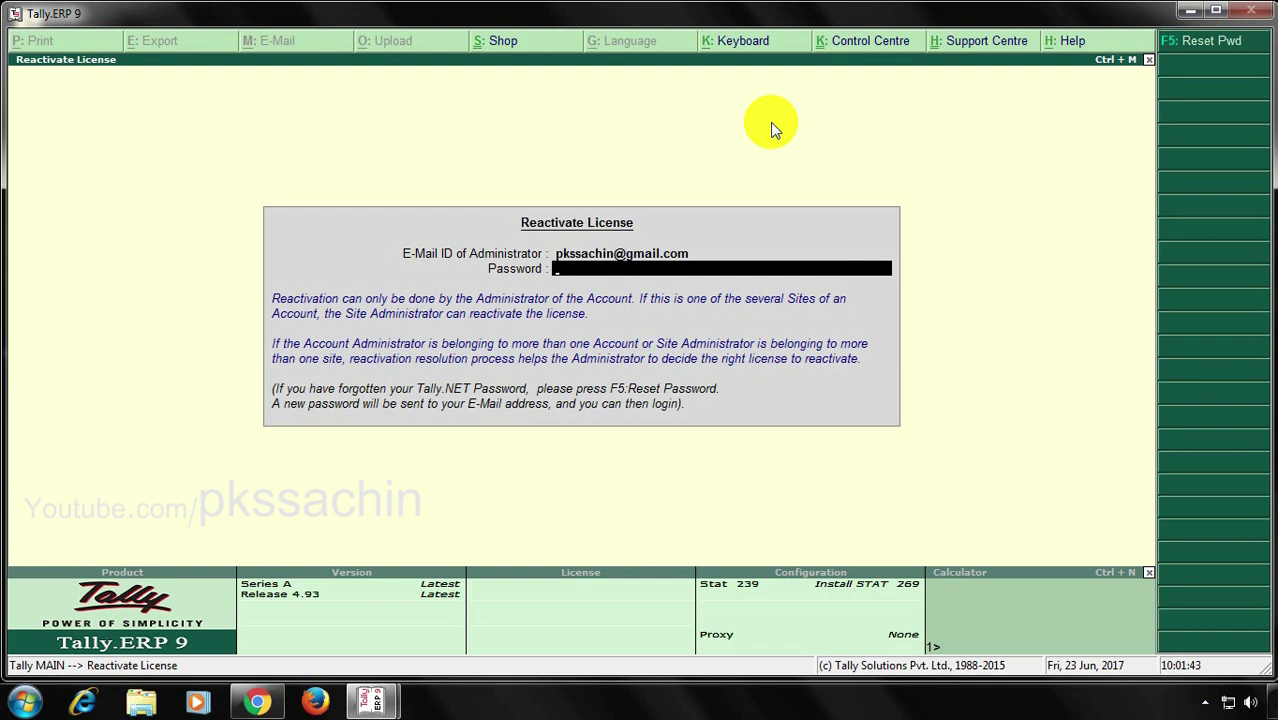
{"action": "type", "text": "********"}
{"action": "key", "text": "Return"}
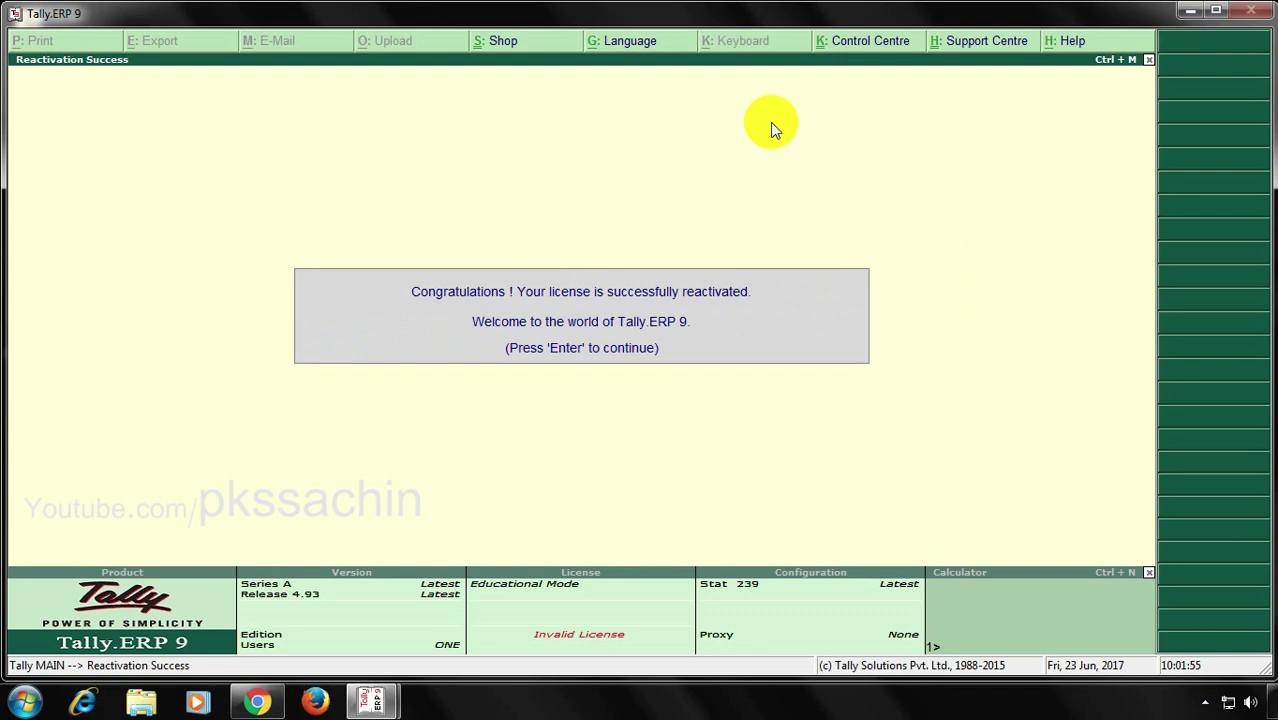
{"action": "key", "text": "Return"}
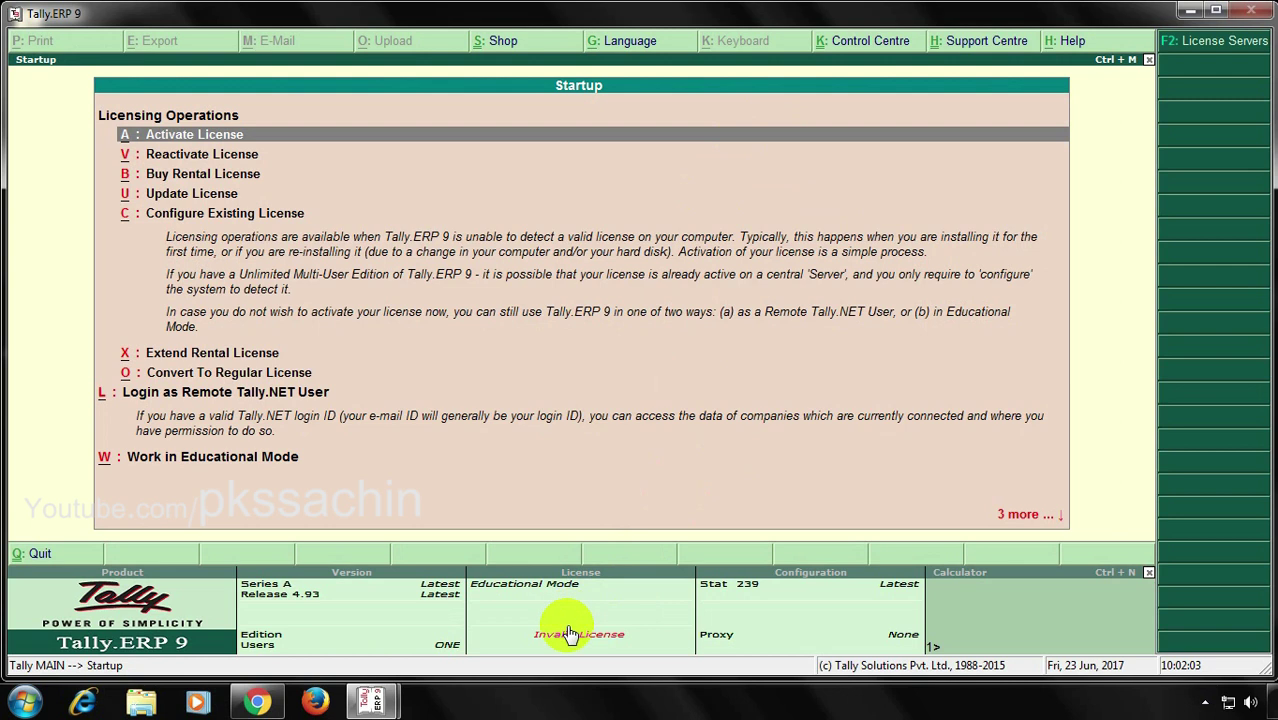
Open Extend Rental License and fill in the billing name and city Kanpur
{"action": "key", "text": "Down"}
{"action": "key", "text": "Down"}
{"action": "key", "text": "Down"}
{"action": "key", "text": "Down"}
{"action": "key", "text": "Down"}
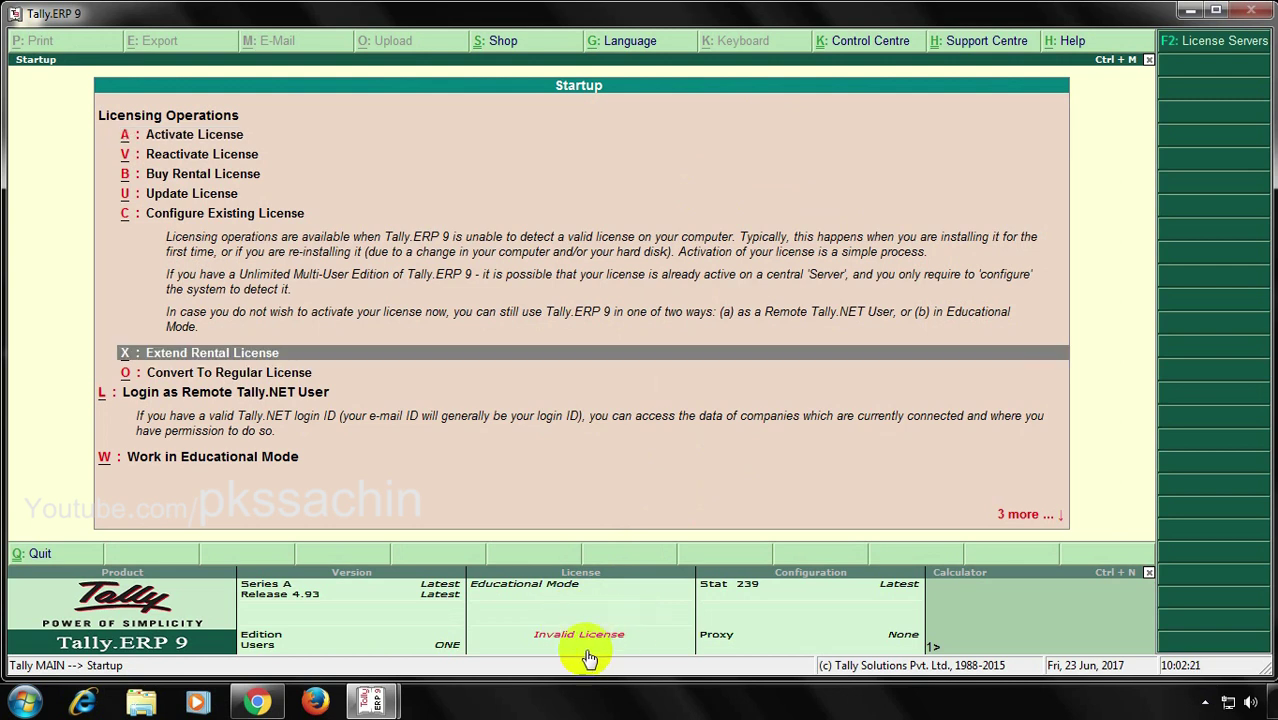
{"action": "key", "text": "Return"}
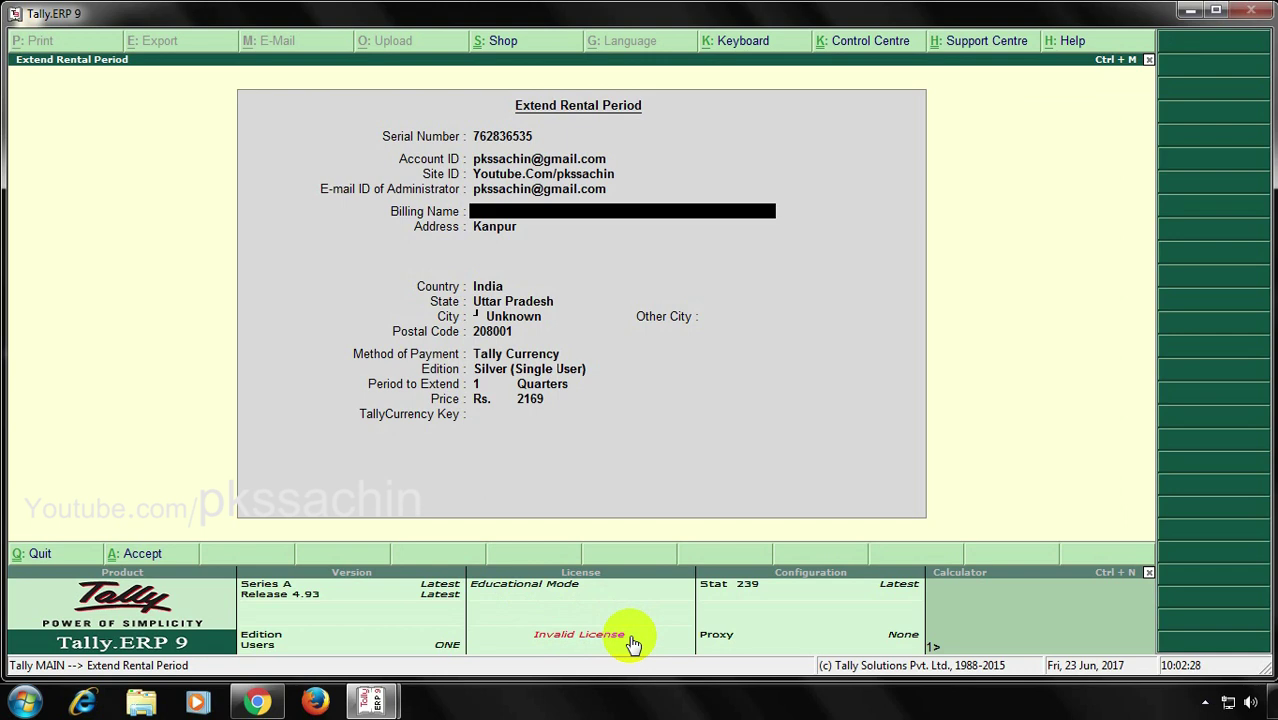
{"action": "type", "text": "Sachin"}
{"action": "key", "text": "Return"}
{"action": "key", "text": "Return"}
{"action": "key", "text": "Return"}
{"action": "key", "text": "Return"}
{"action": "key", "text": "Return"}
{"action": "key", "text": "Return"}
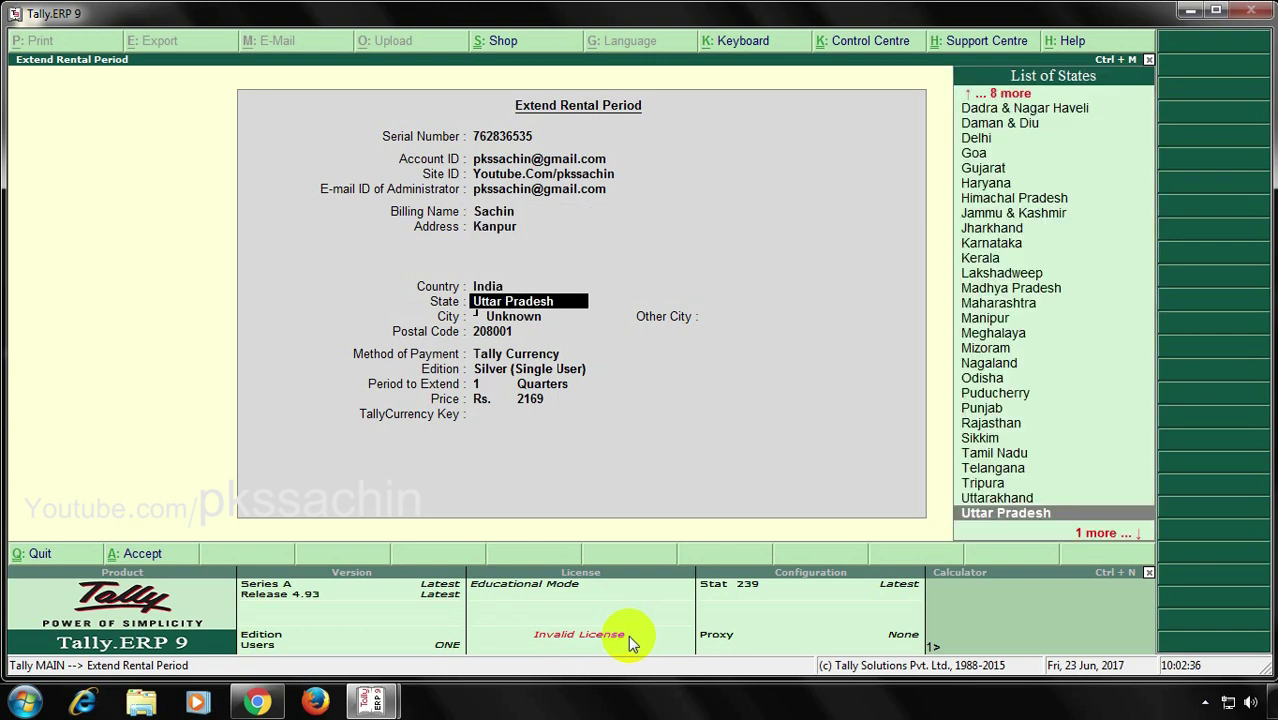
{"action": "type", "text": "K"}
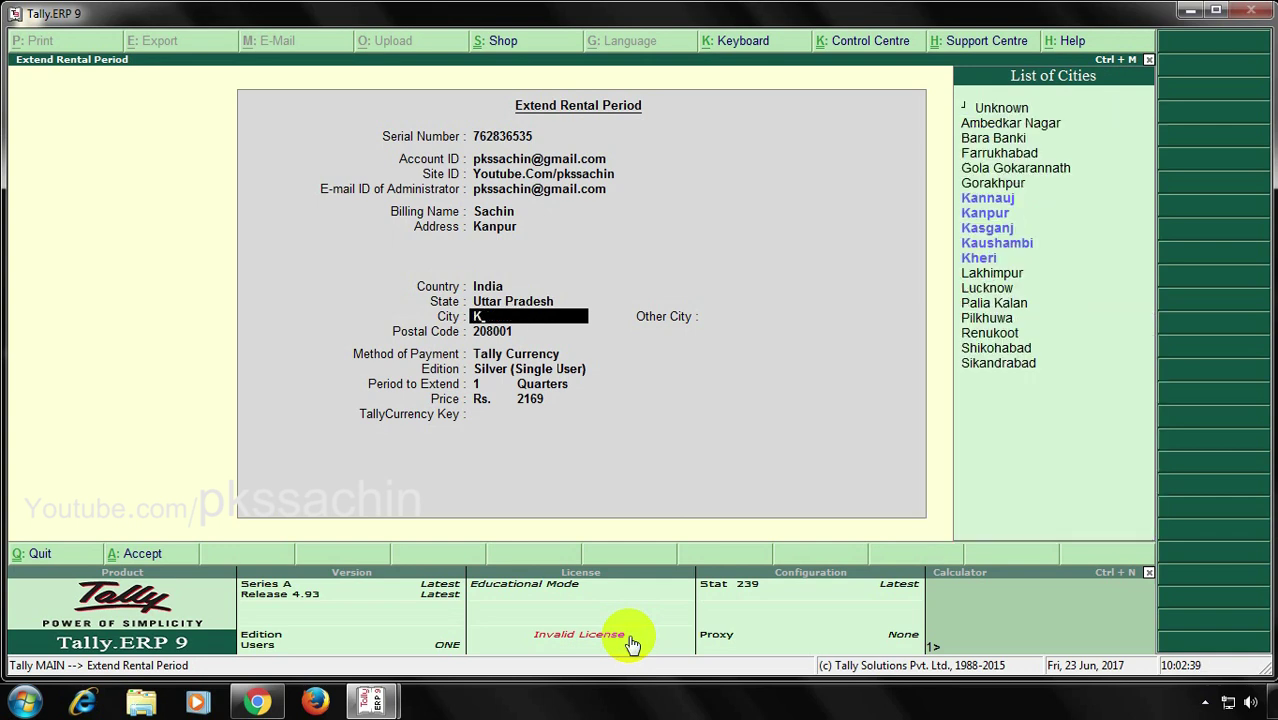
{"action": "type", "text": "anpur"}
{"action": "key", "text": "Return"}
Choose Net Banking via SBI Bank as payment and select New Sales Partner
{"action": "key", "text": "Return"}
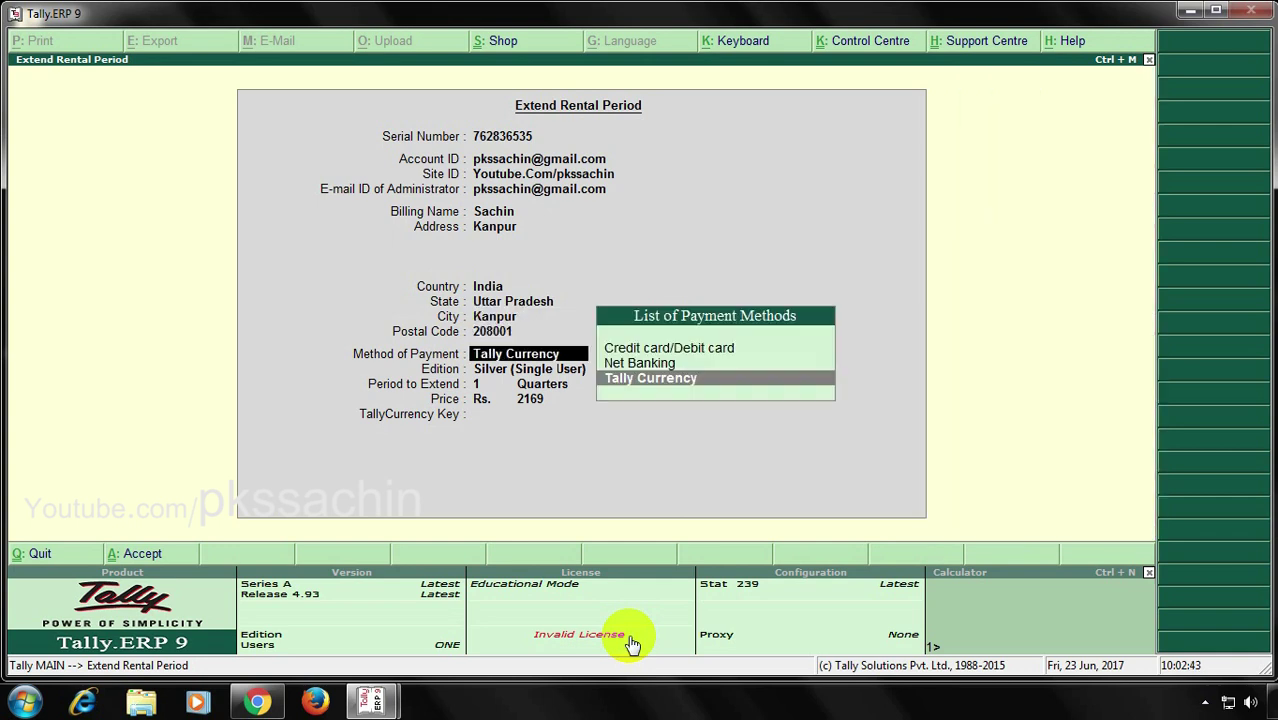
{"action": "key", "text": "Up"}
{"action": "key", "text": "Up"}
{"action": "key", "text": "Down"}
{"action": "key", "text": "Return"}
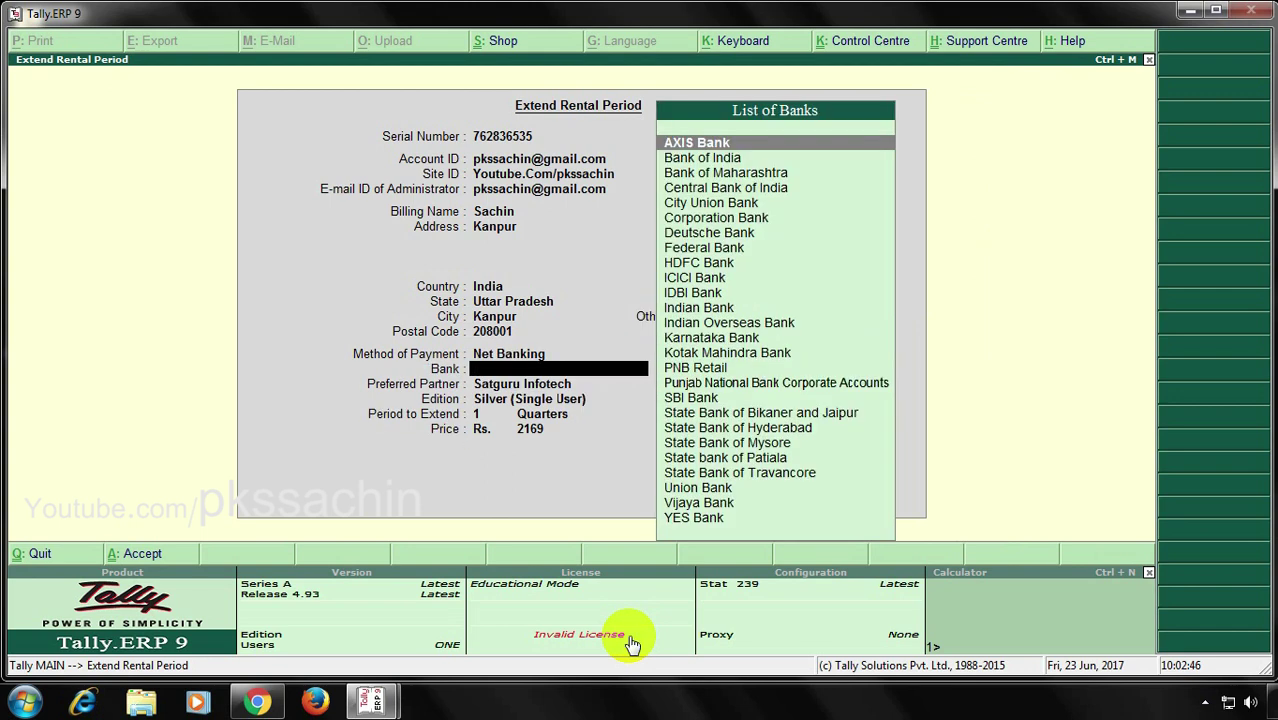
{"action": "type", "text": "sb"}
{"action": "key", "text": "Return"}
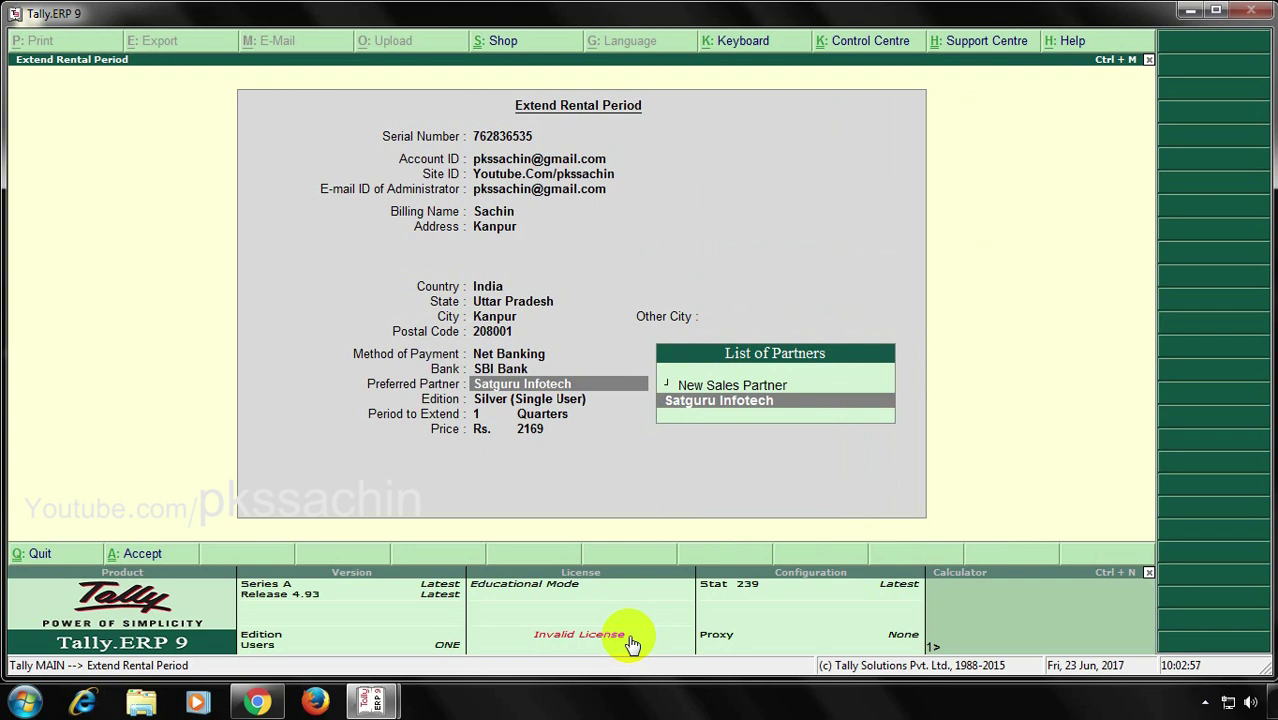
{"action": "key", "text": "Up"}
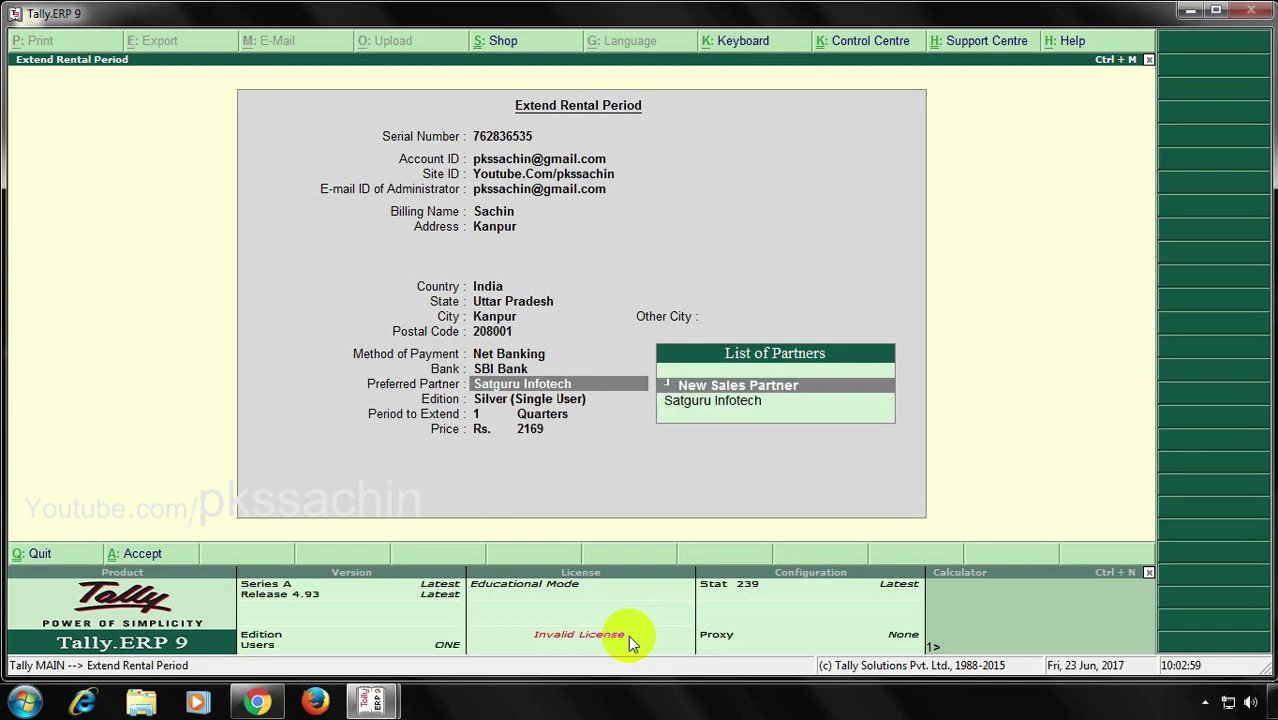
{"action": "key", "text": "Return"}
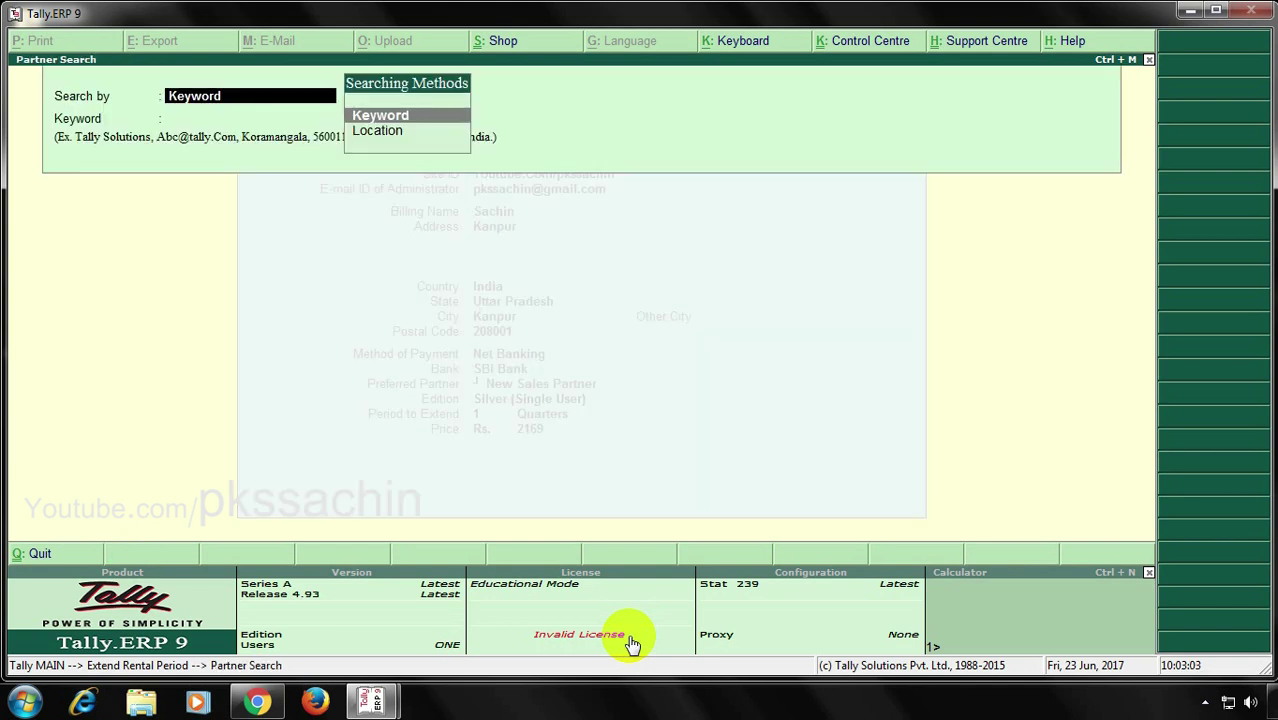
Keyword-search 'satguru infotech' and choose Satguru Infotech - Kanpur as preferred partner
{"action": "key", "text": "Return"}
{"action": "type", "text": "satguru in"}
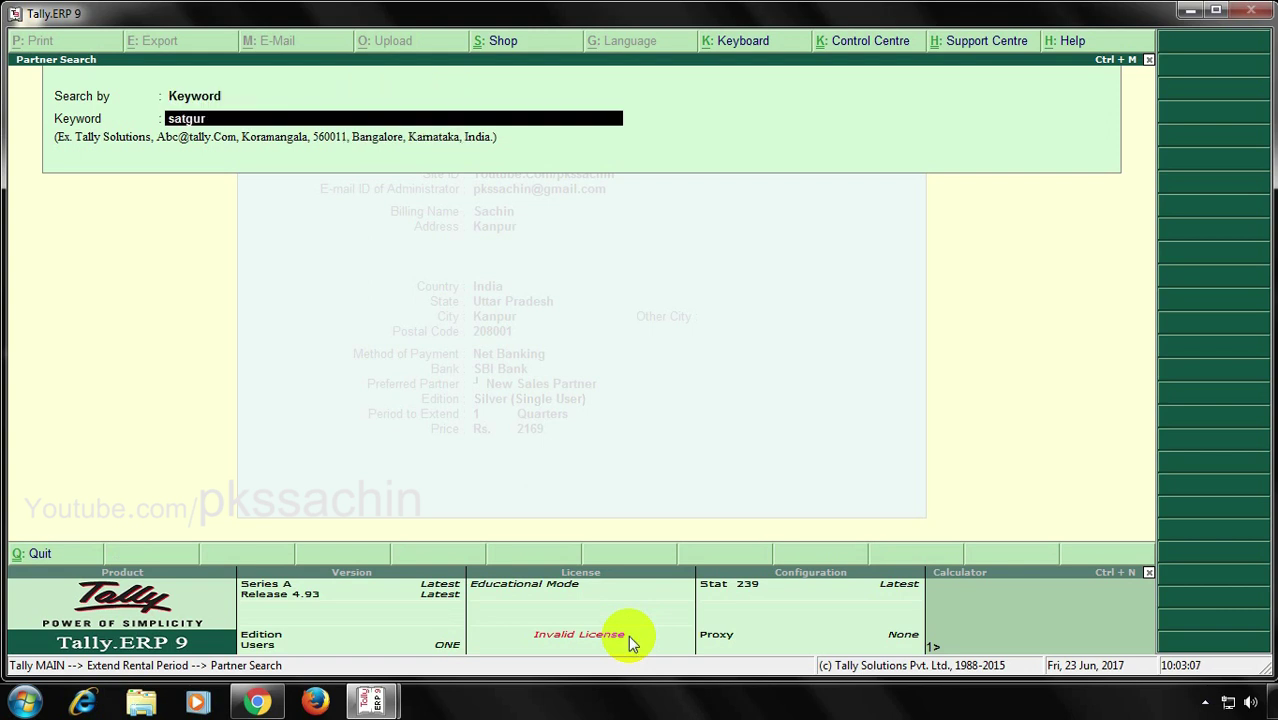
{"action": "type", "text": "fotech"}
{"action": "key", "text": "Return"}
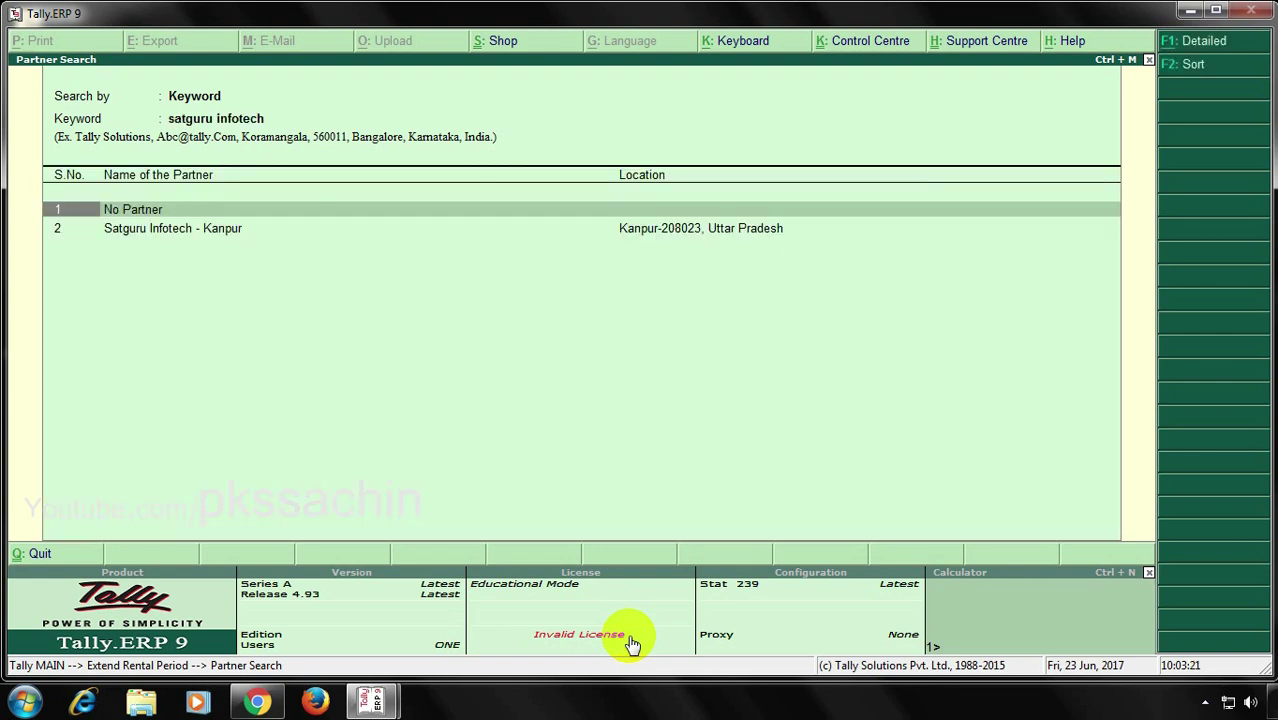
{"action": "key", "text": "Down"}
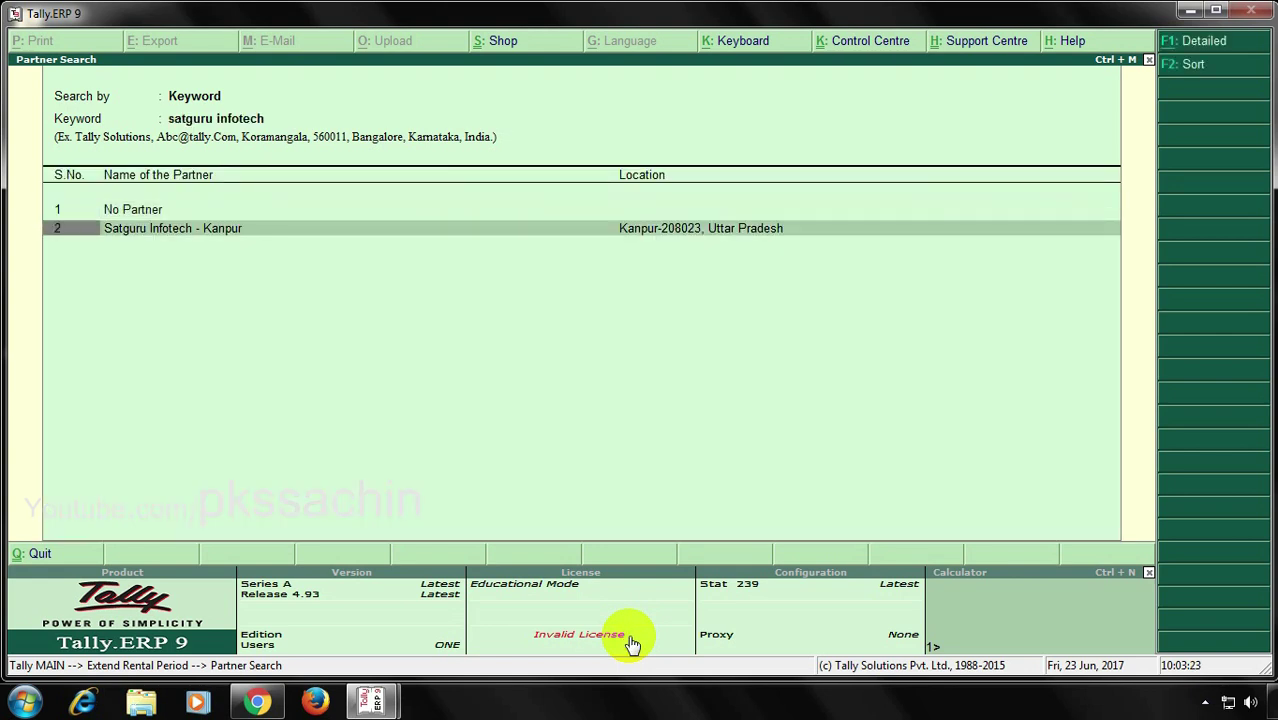
{"action": "key", "text": "Return"}
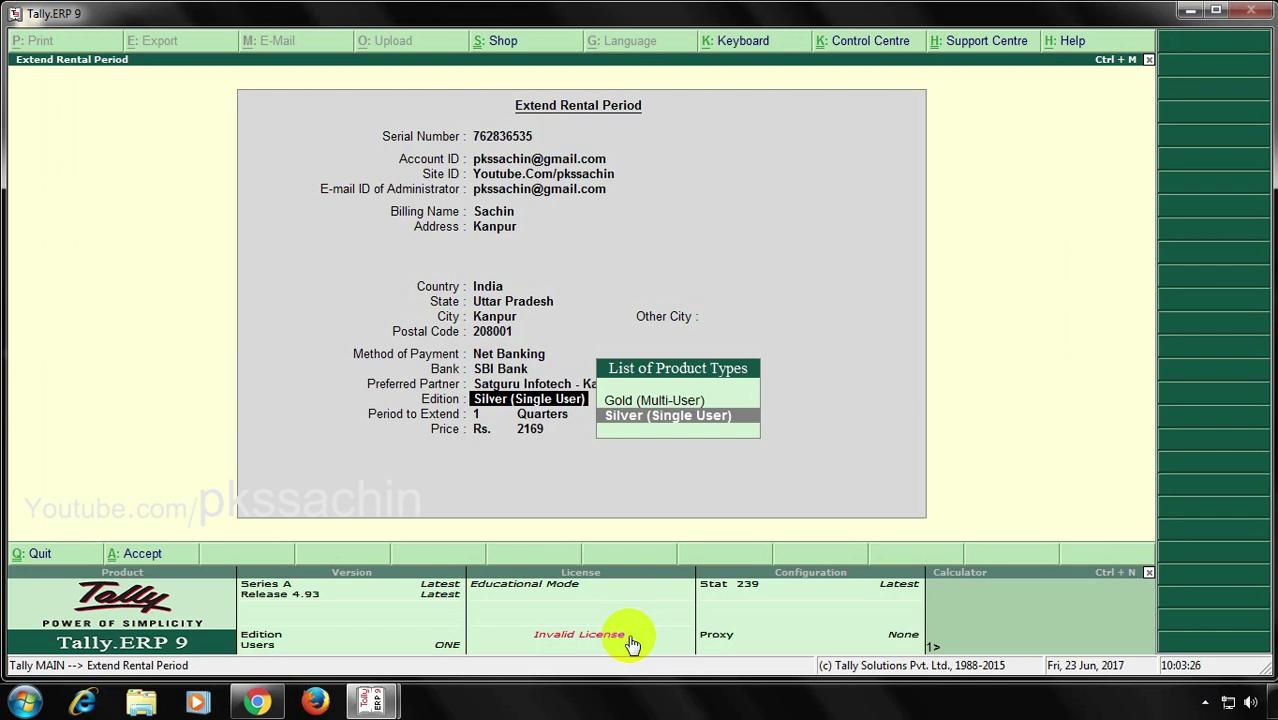
Submit a one-month Silver (Single User) rental extension for Rs. 723, which fails payment
{"action": "key", "text": "Return"}
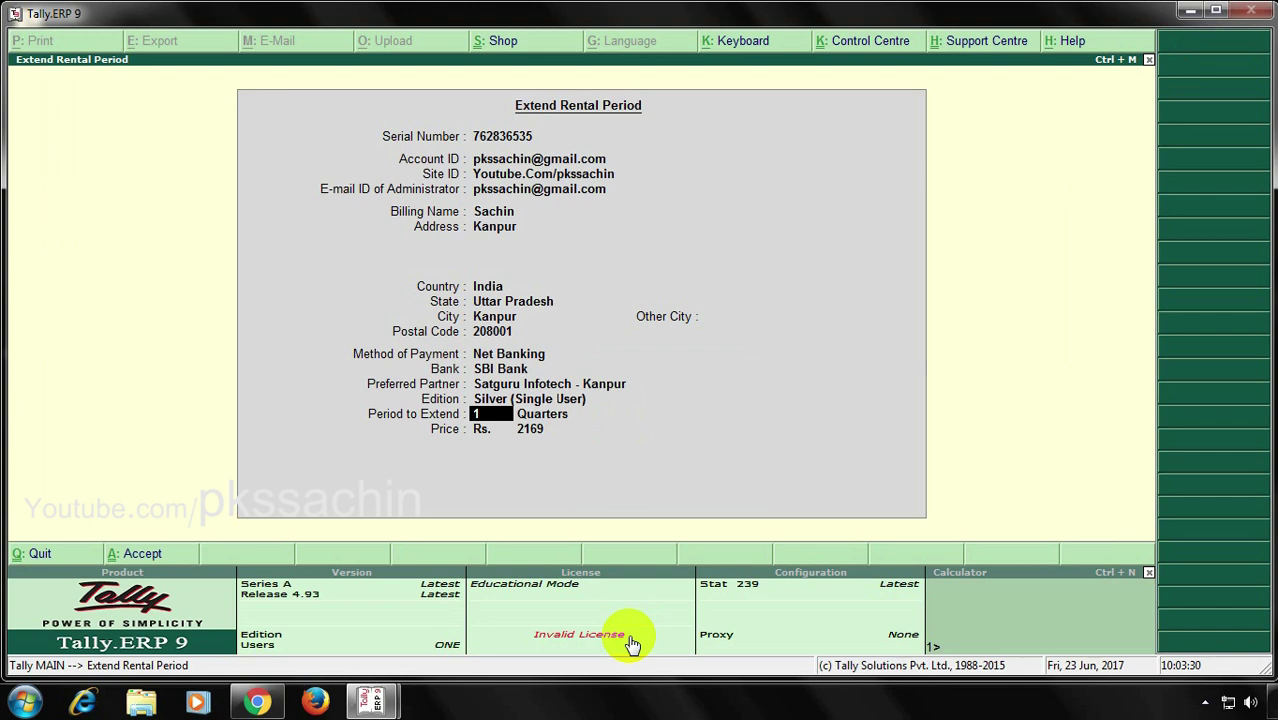
{"action": "key", "text": "Return"}
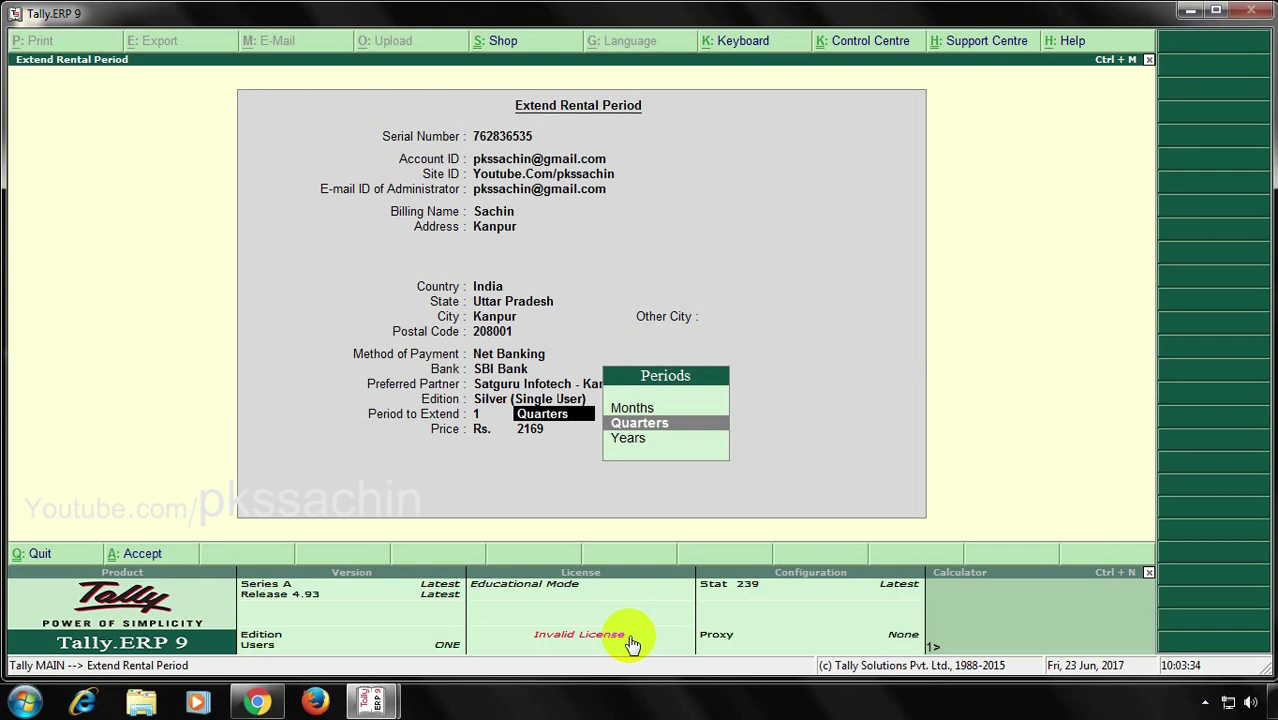
{"action": "key", "text": "Up"}
{"action": "key", "text": "Return"}
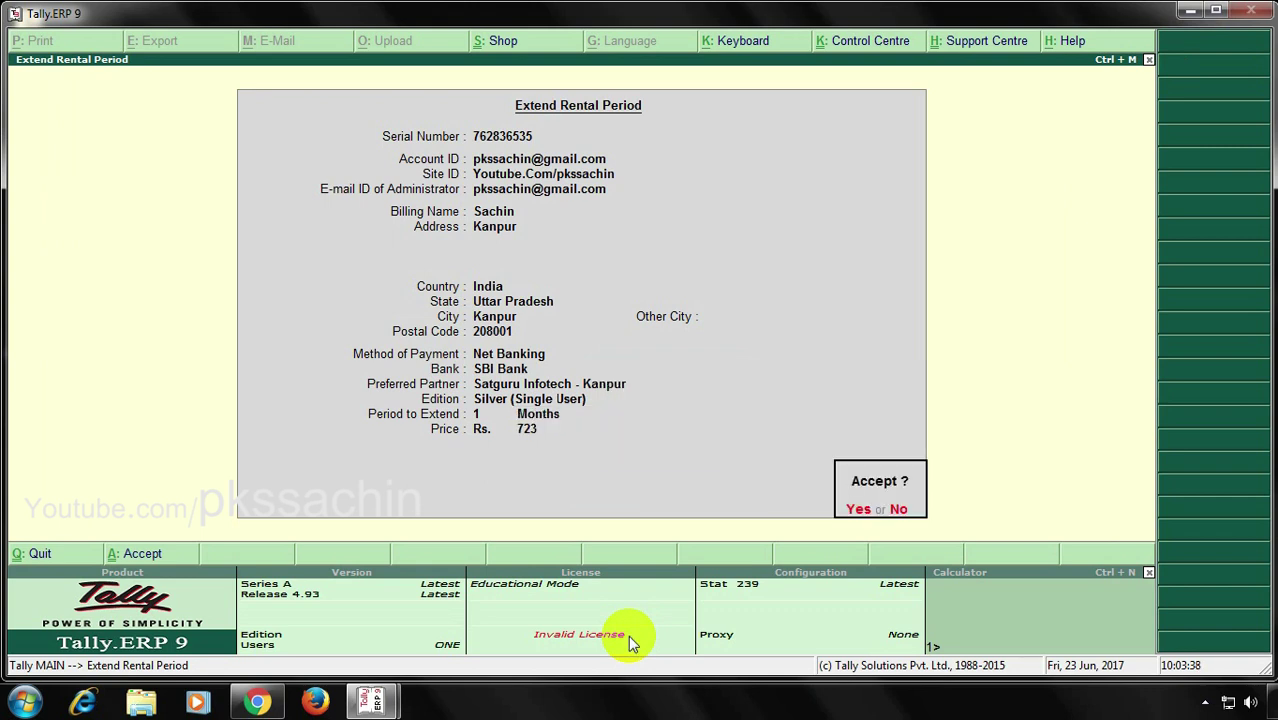
{"action": "key", "text": "y"}
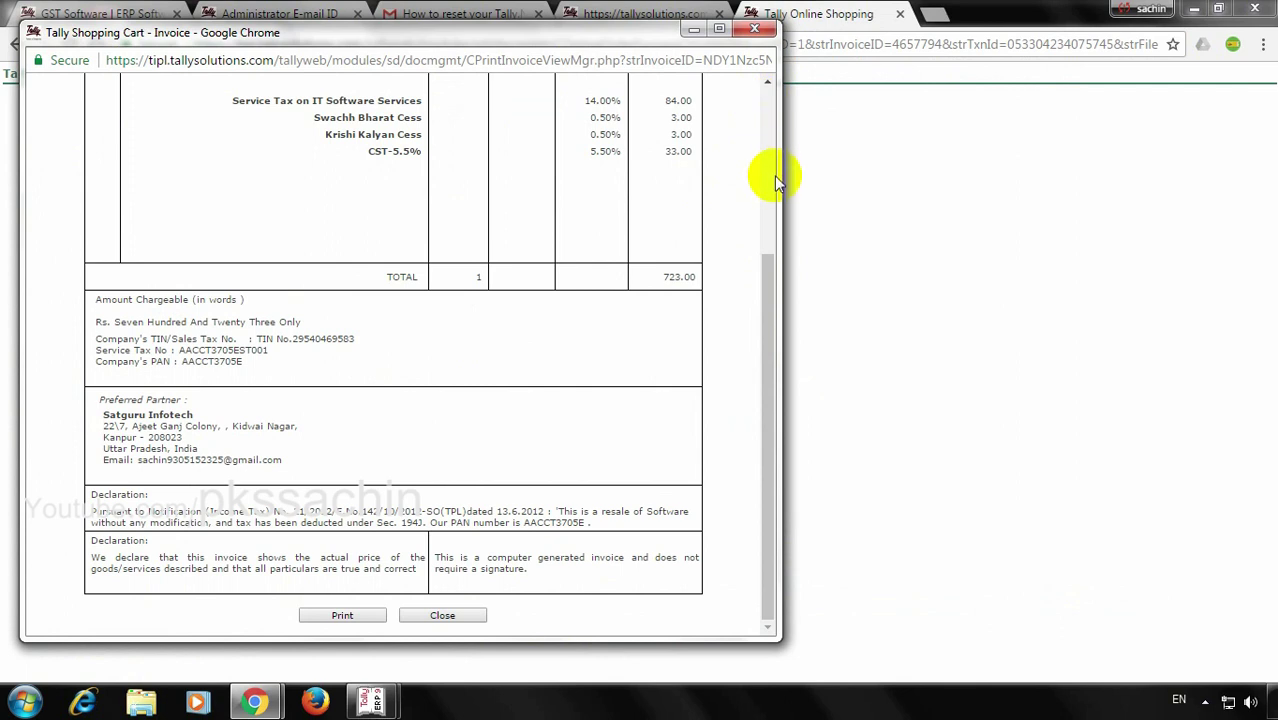
{"action": "left_click", "coordinate": [770, 273]}
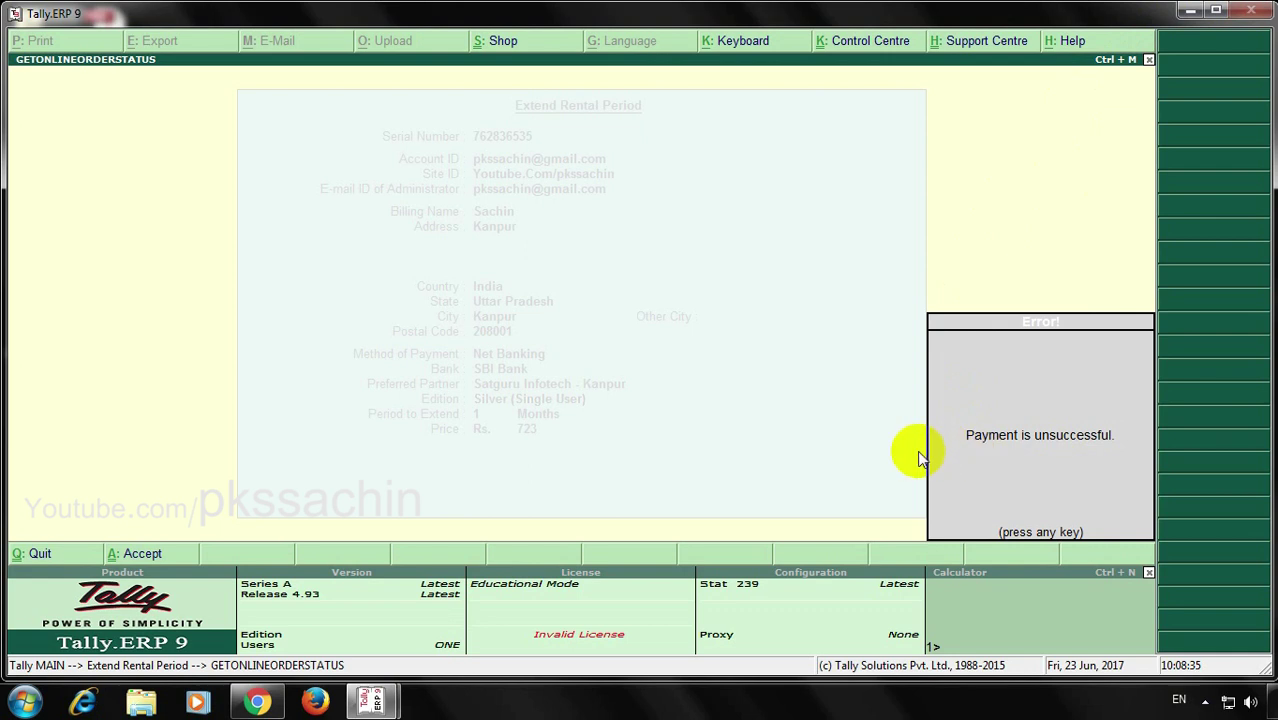
Dismiss the unsuccessful payment error and quit the rental extension form
{"action": "key", "text": "Return"}
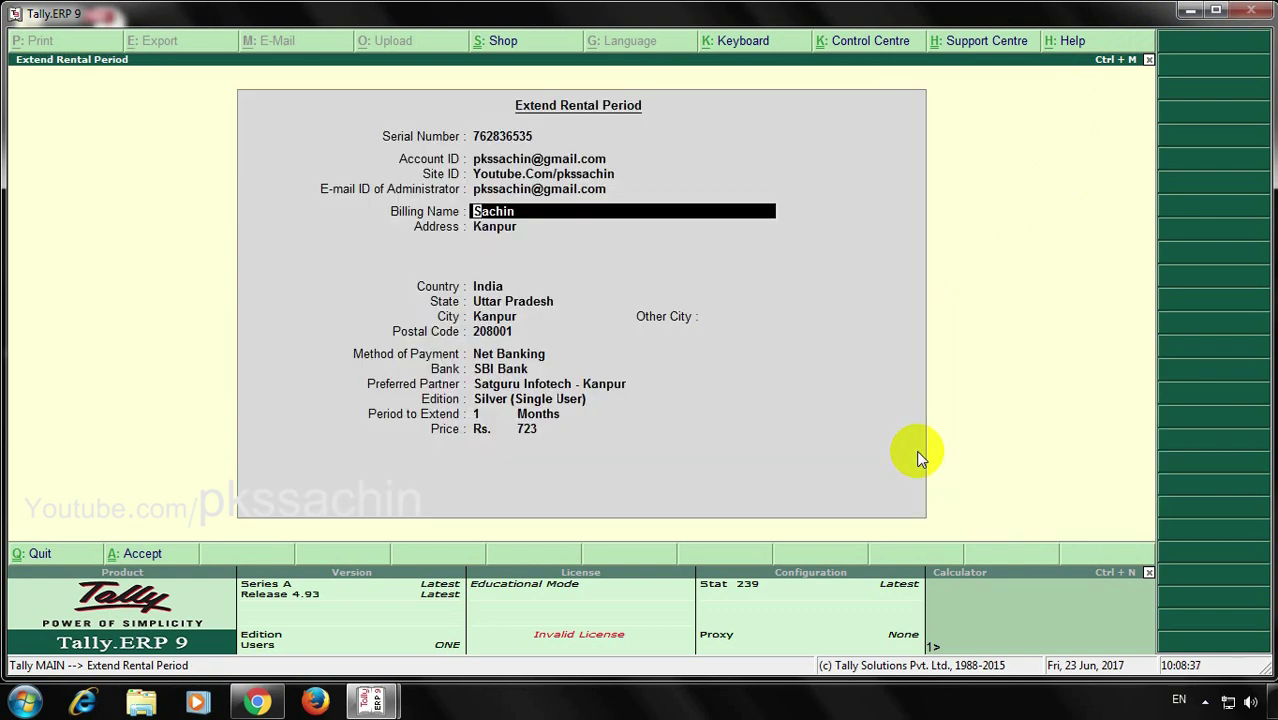
{"action": "key", "text": "Escape"}
{"action": "key", "text": "Escape"}
{"action": "key", "text": "y"}
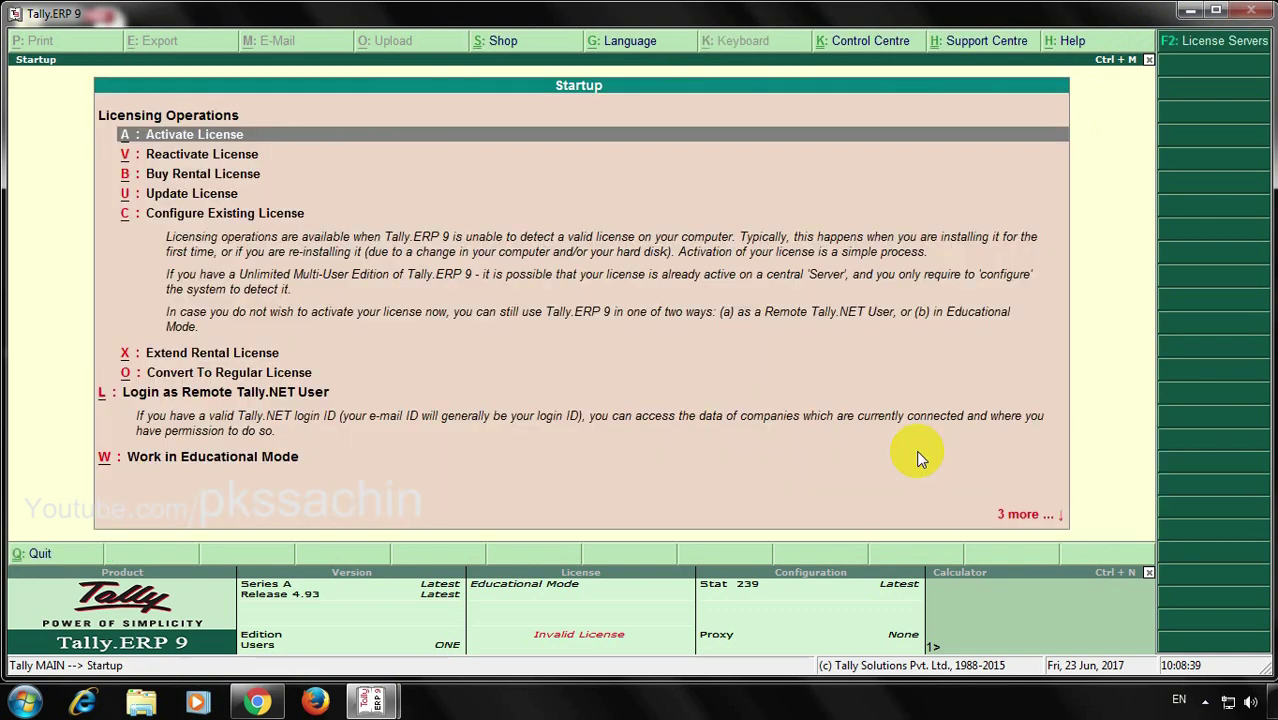
Update the licence with the administrator password, giving Silver edition valid till 23-Jul-2017
{"action": "type", "text": "u******"}
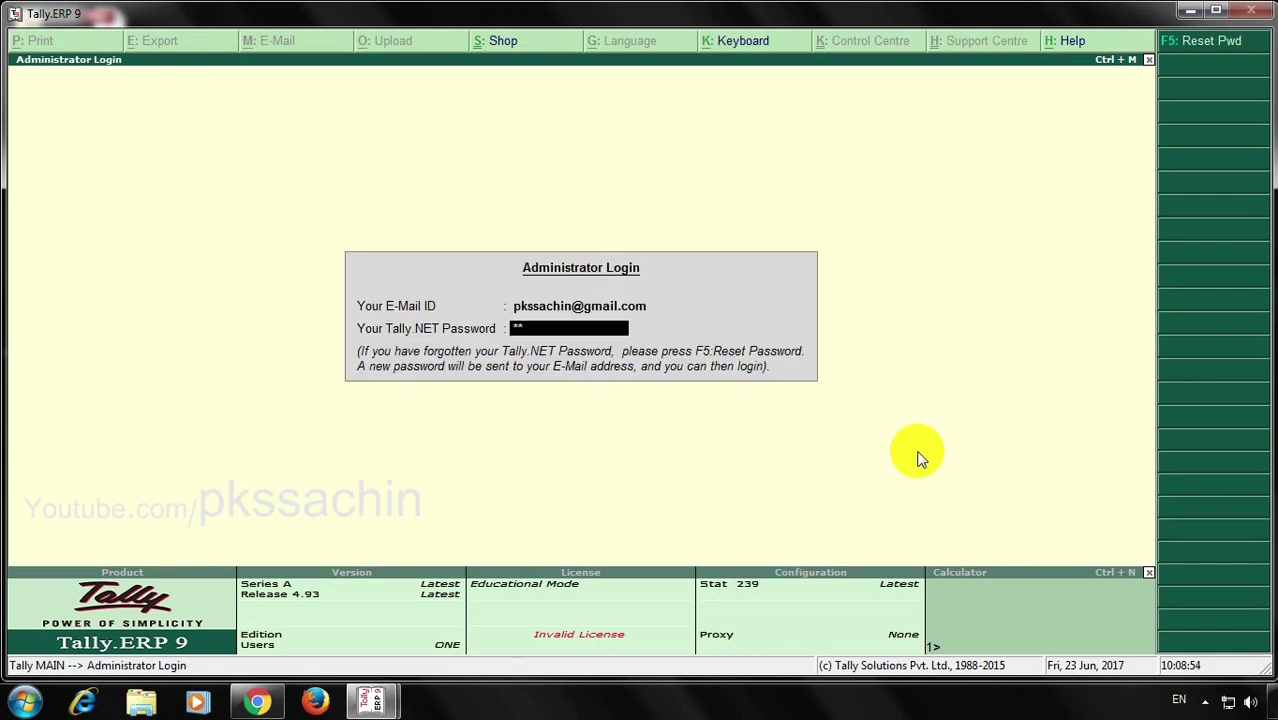
{"action": "type", "text": "**"}
{"action": "key", "text": "Return"}
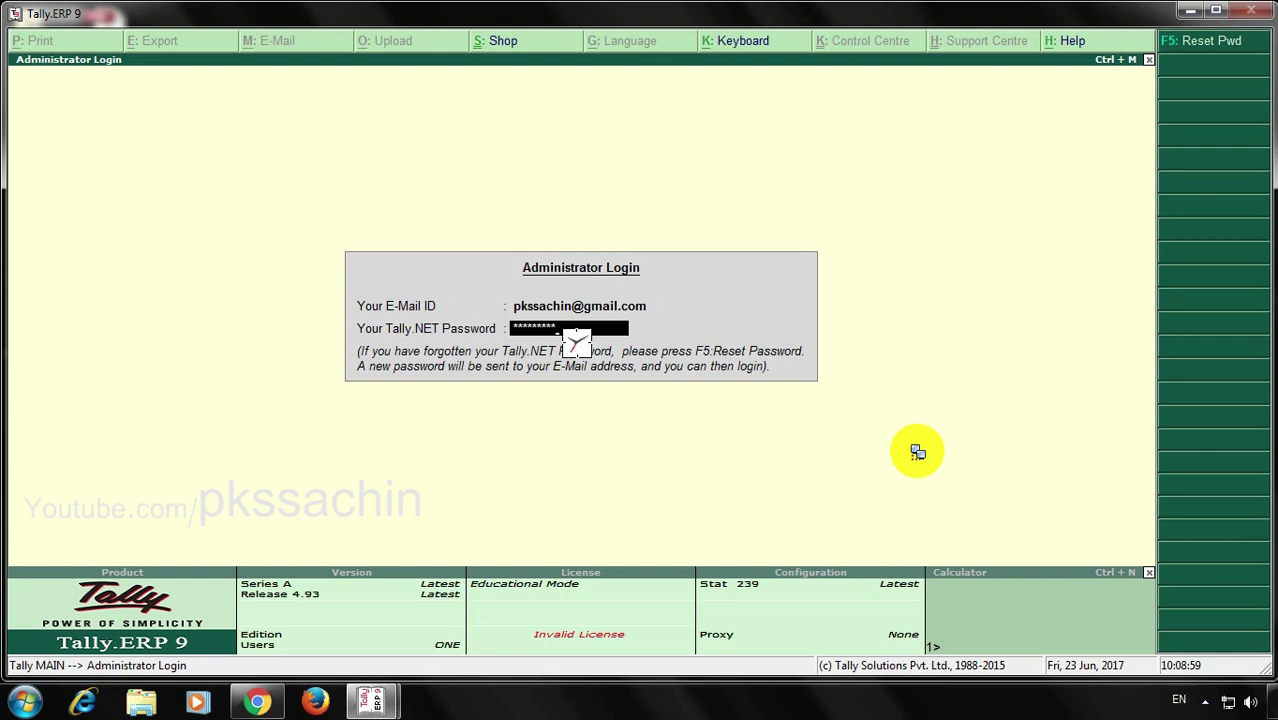
{"action": "key", "text": "Return"}
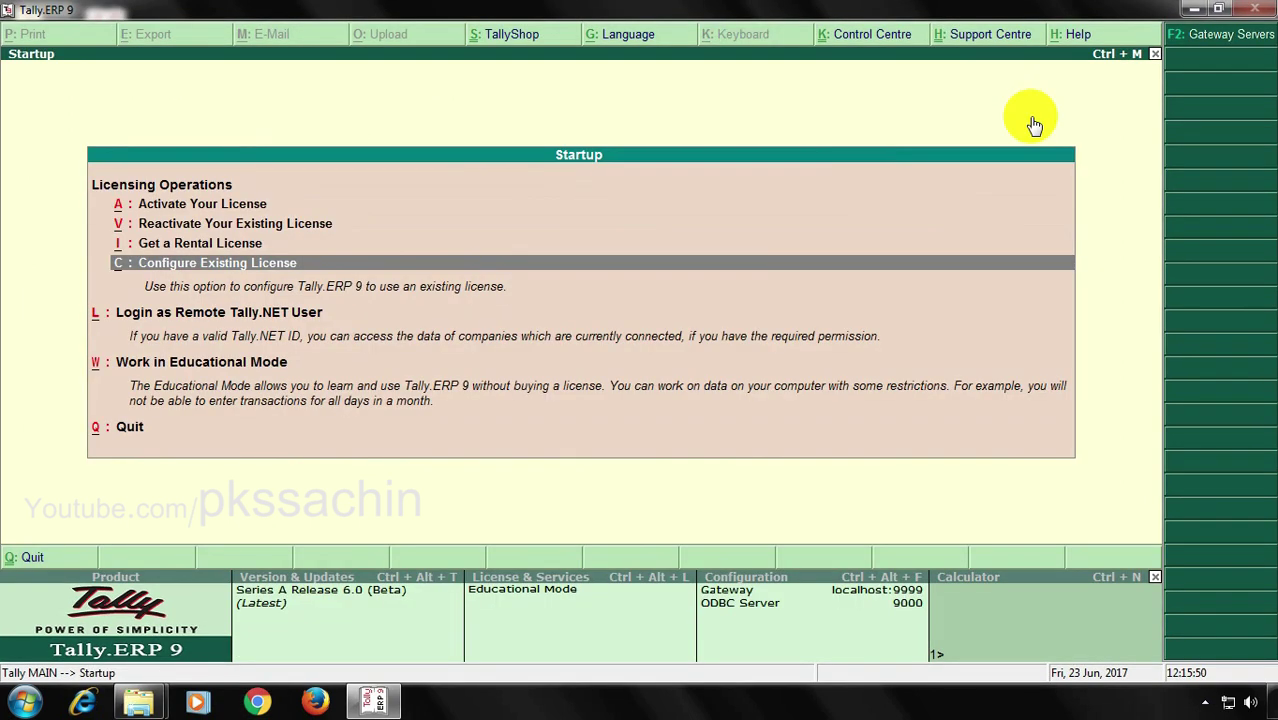
Set Configure Existing License to use a License File
{"action": "key", "text": "Return"}
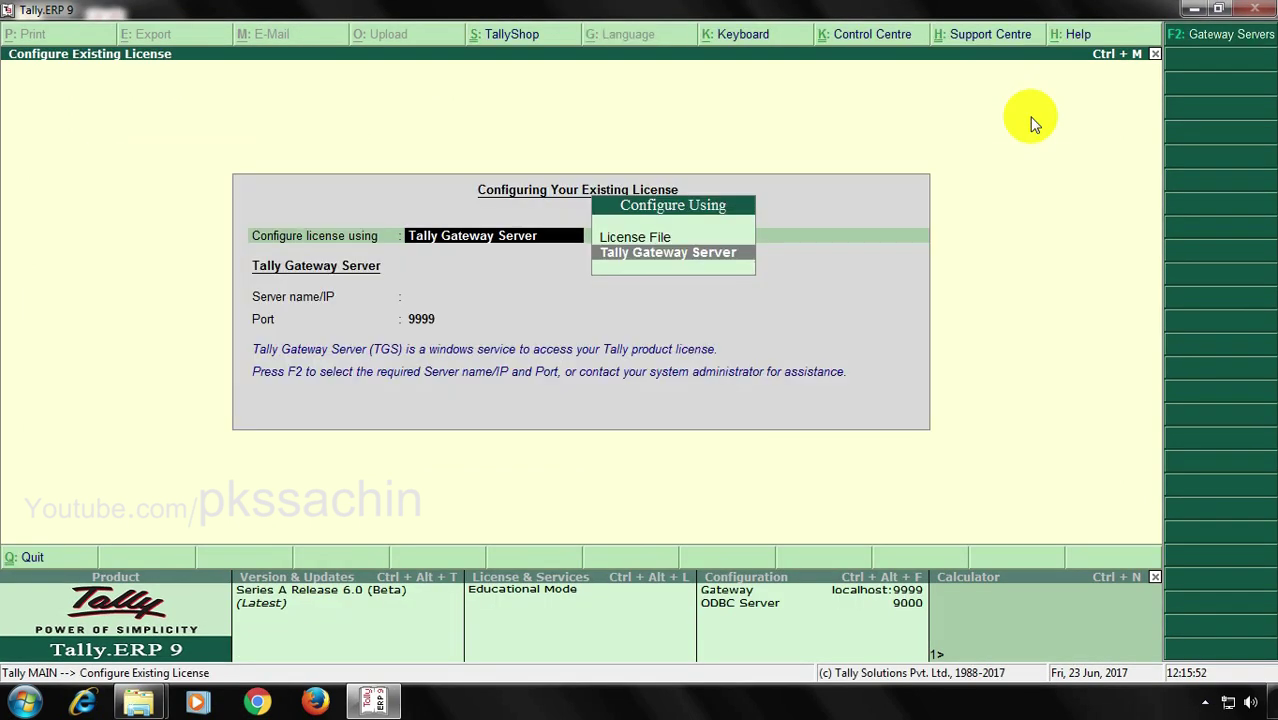
{"action": "key", "text": "Up"}
{"action": "key", "text": "Return"}
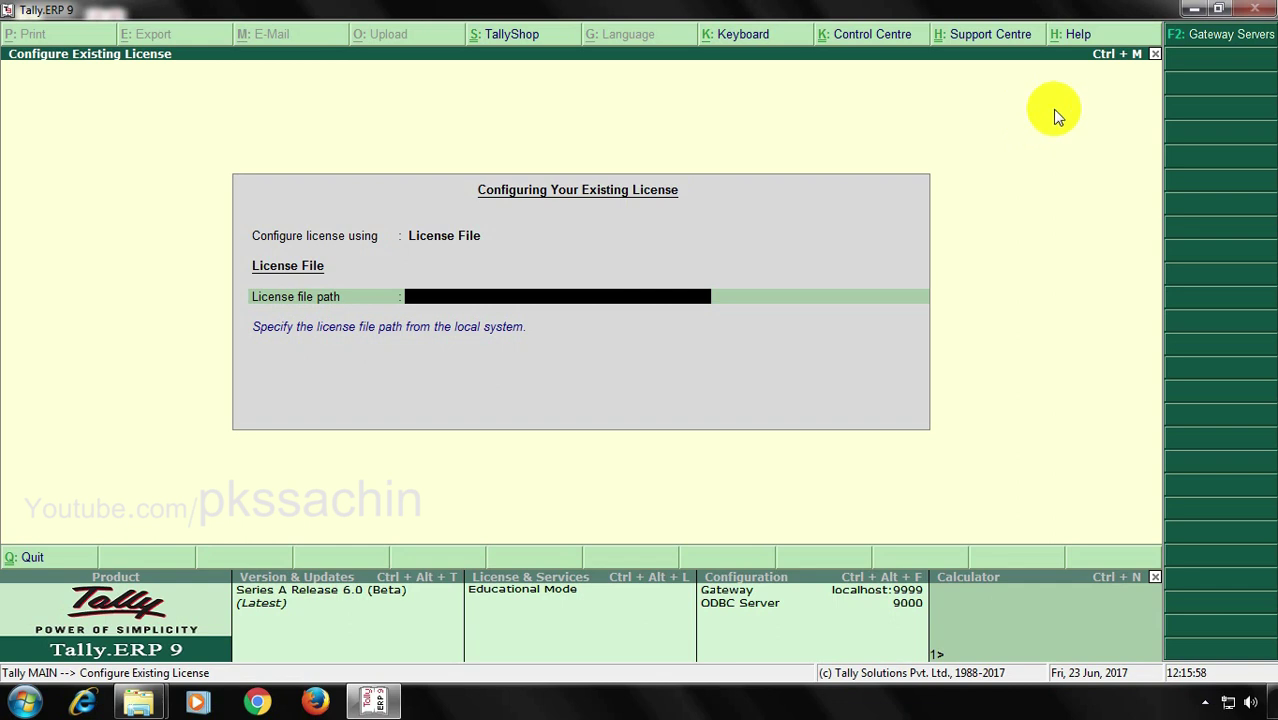
Minimise Tally and open Computer to select Local Disk (C:)
{"action": "left_click", "coordinate": [1194, 10]}
{"action": "double_click", "coordinate": [60, 112]}
{"action": "left_click", "coordinate": [279, 163]}
Open C:\Tally.ERP9, copy its path from the address bar, and return to Tally
{"action": "double_click", "coordinate": [279, 163]}
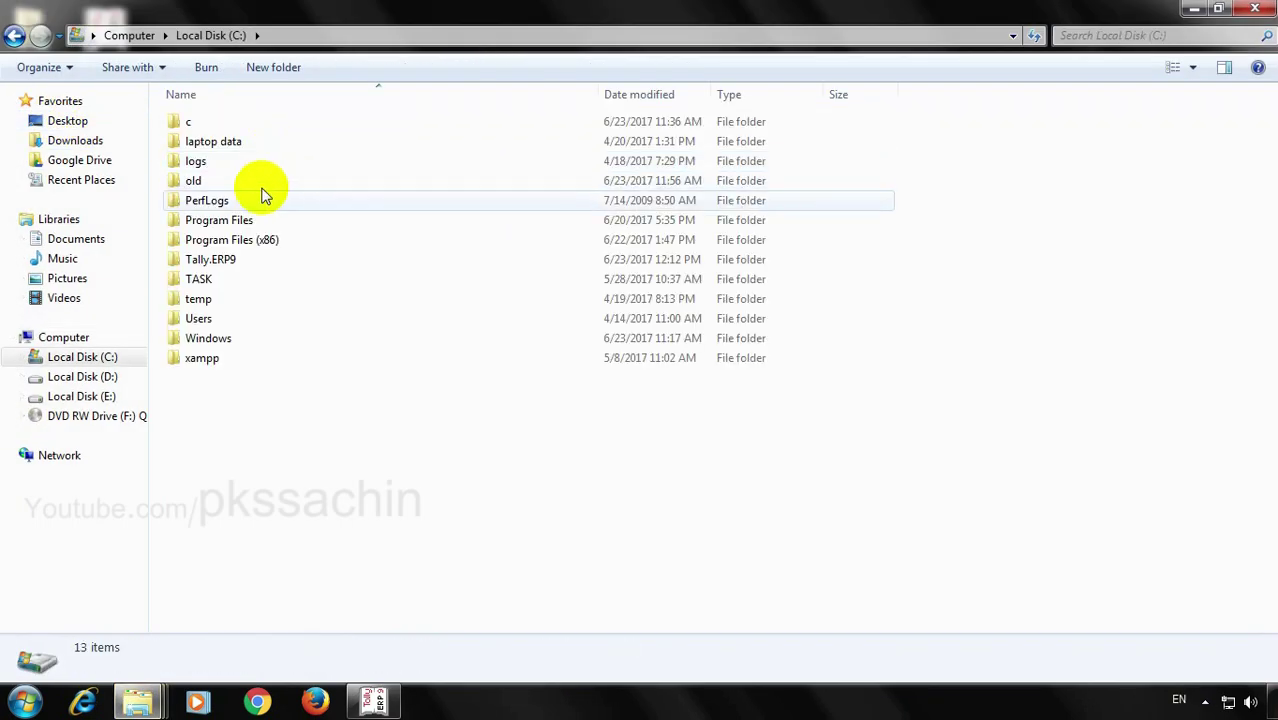
{"action": "double_click", "coordinate": [228, 262]}
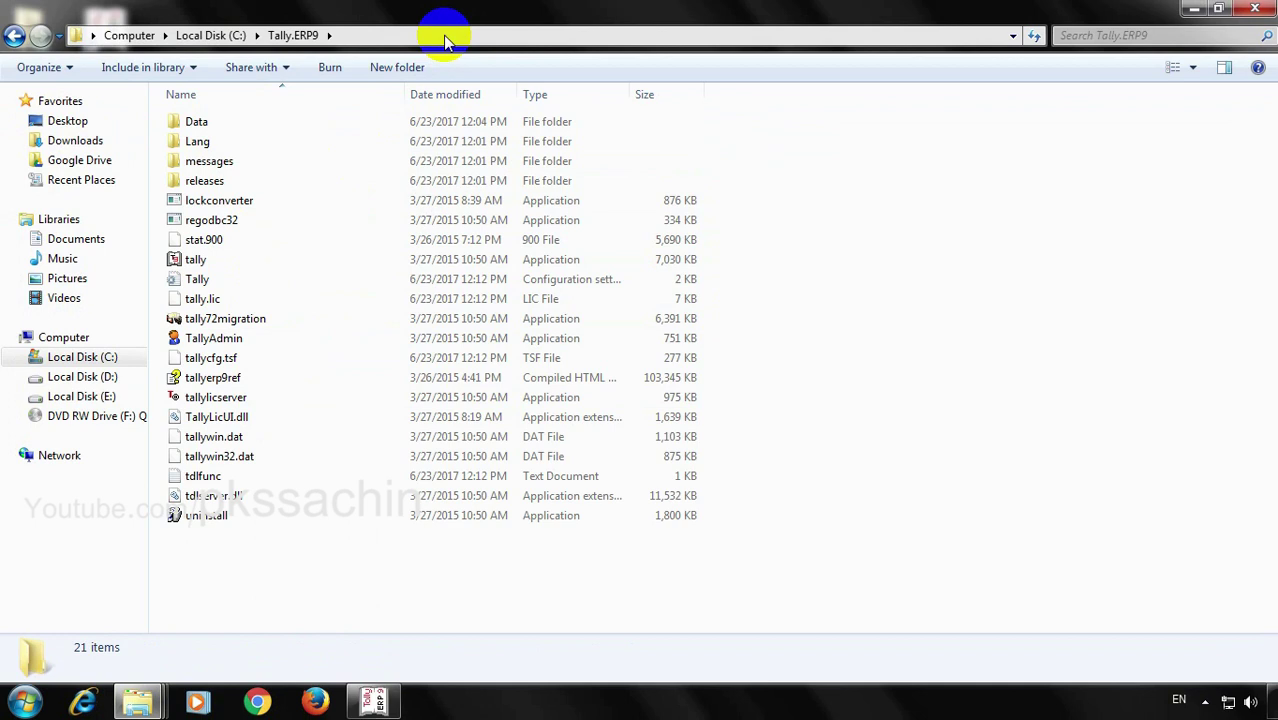
{"action": "left_click", "coordinate": [445, 38]}
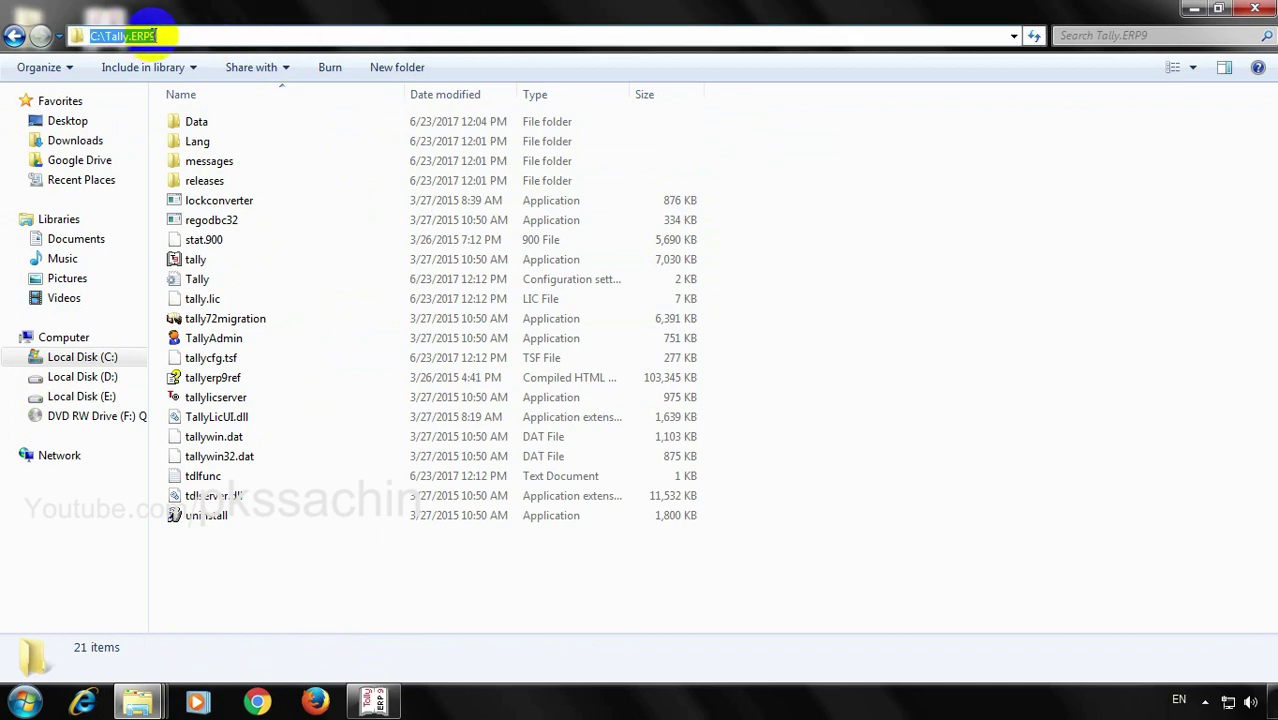
{"action": "right_click", "coordinate": [152, 36]}
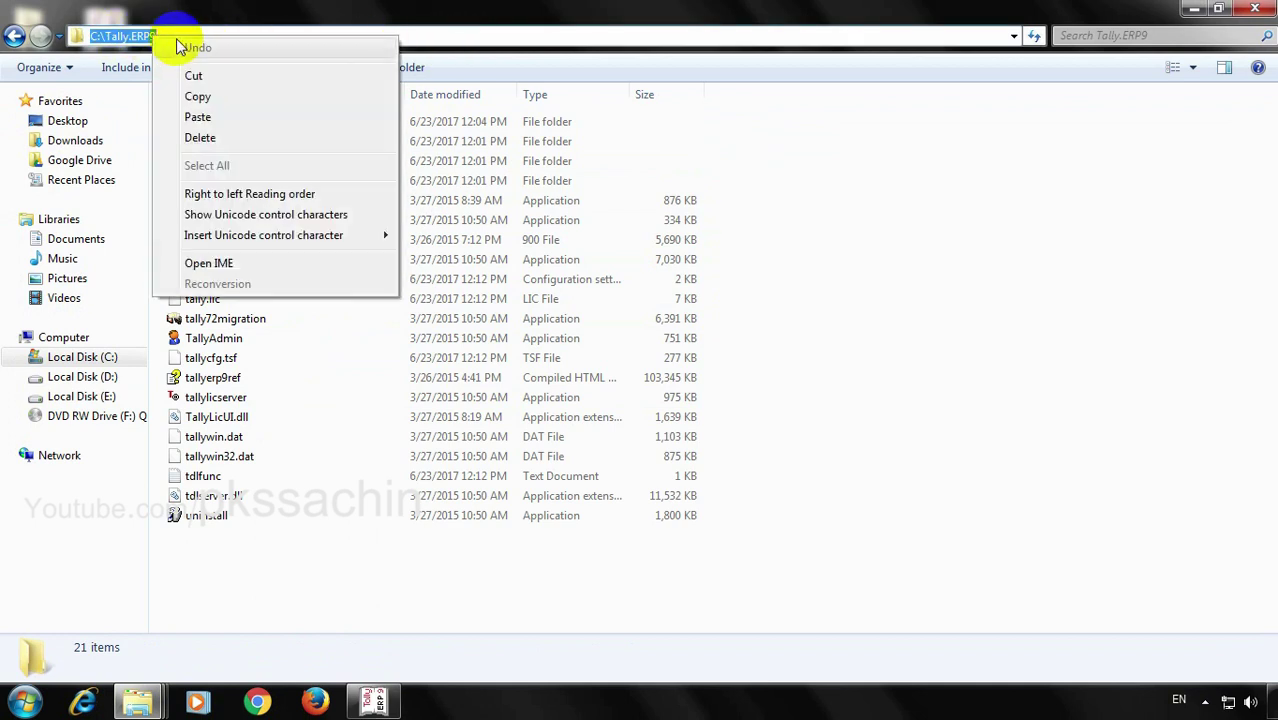
{"action": "left_click", "coordinate": [198, 96]}
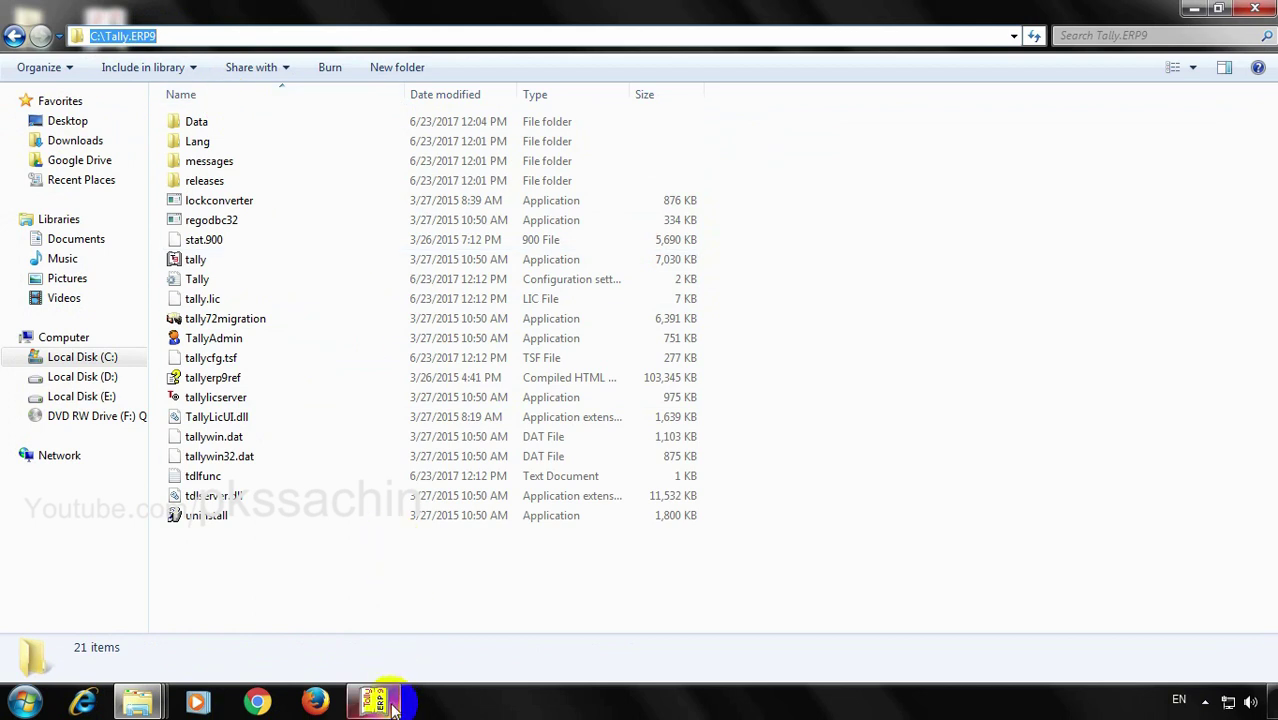
{"action": "left_click", "coordinate": [377, 698]}
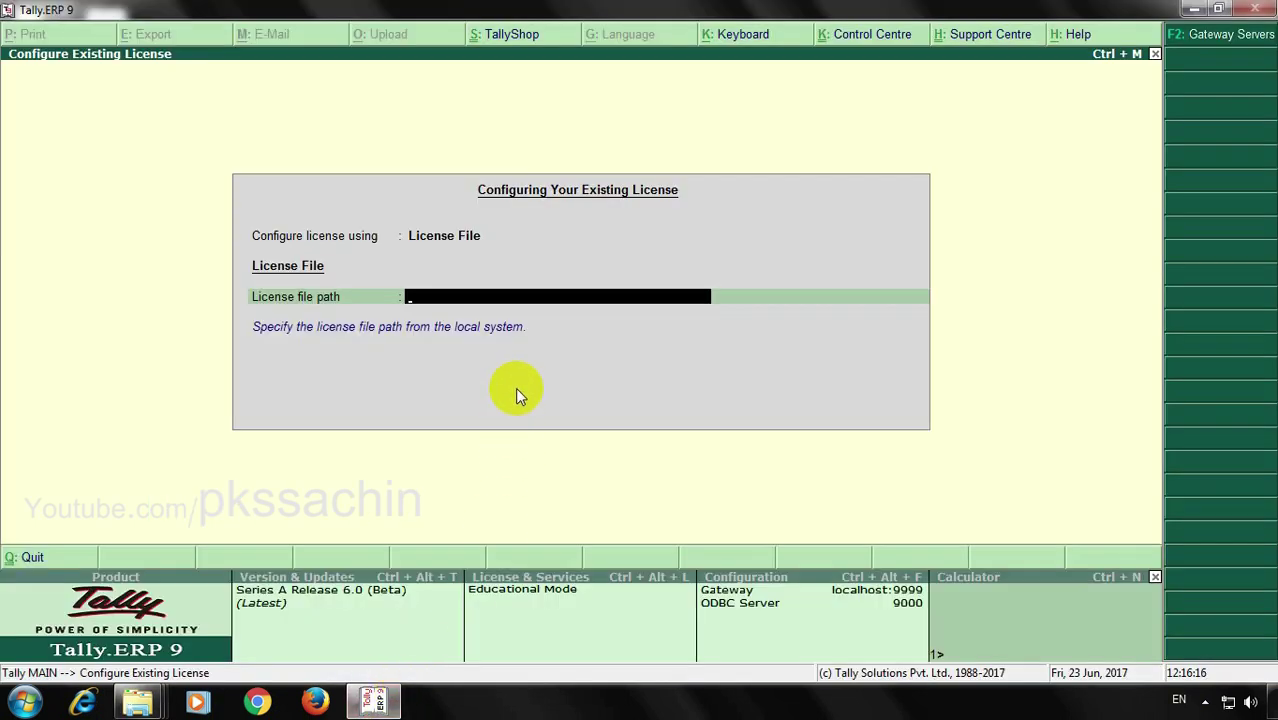
Paste C:\Tally.ERP9 as the licence file path, accept, then close the hung Tally window
{"action": "key", "text": "ctrl+alt+v"}
{"action": "key", "text": "Return"}
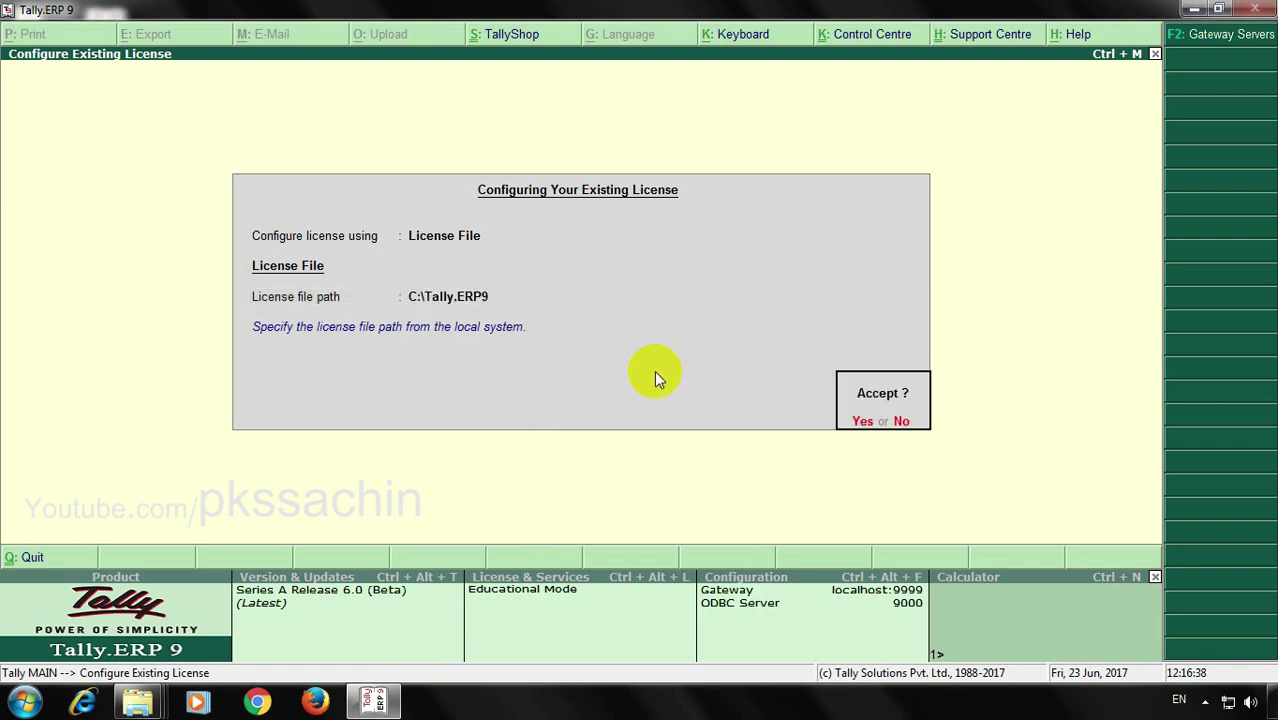
{"action": "key", "text": "Return"}
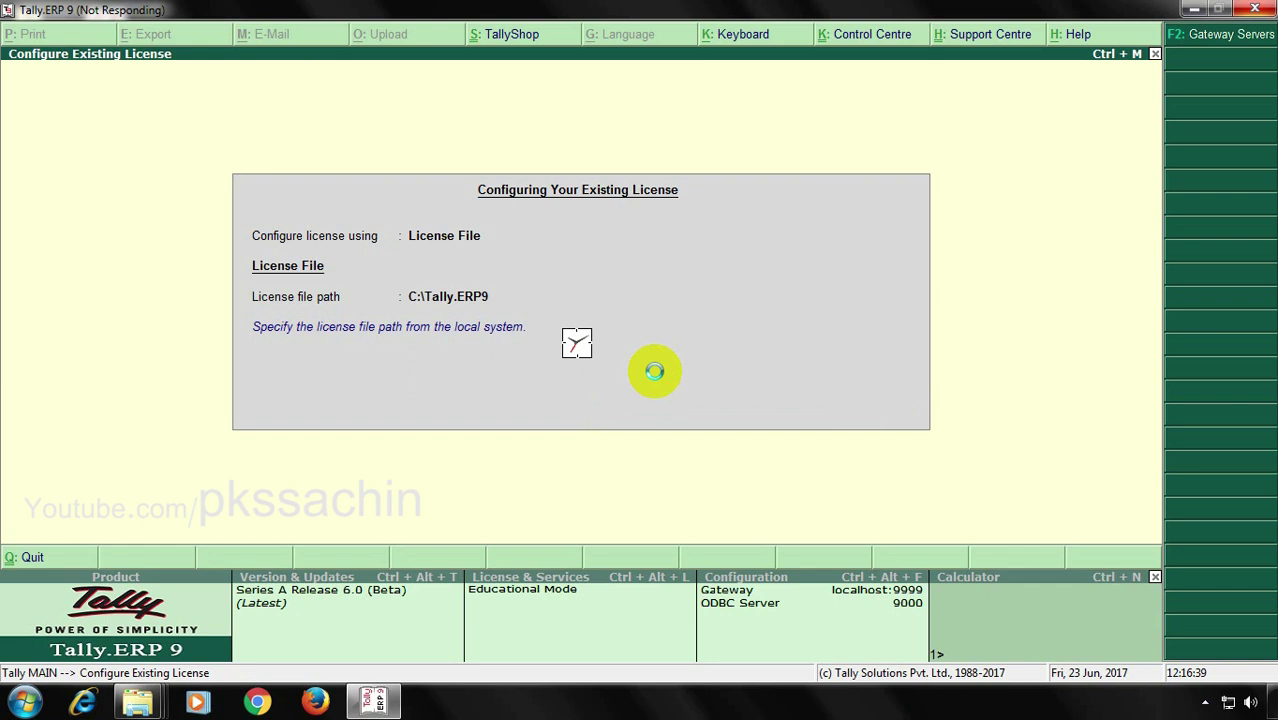
{"action": "left_click", "coordinate": [1258, 10]}
Force-close Tally and open tally.ini from the shortcut's file location in Notepad
{"action": "left_click", "coordinate": [626, 373]}
{"action": "right_click", "coordinate": [122, 35]}
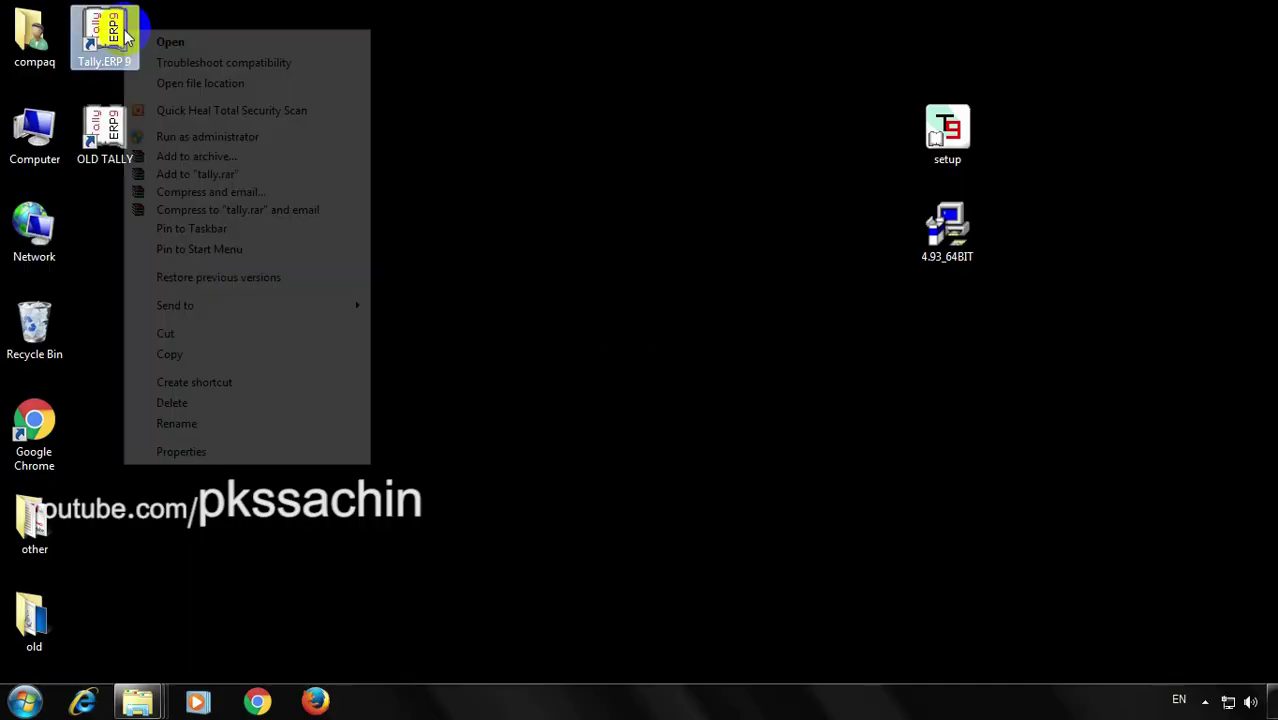
{"action": "left_click", "coordinate": [337, 451]}
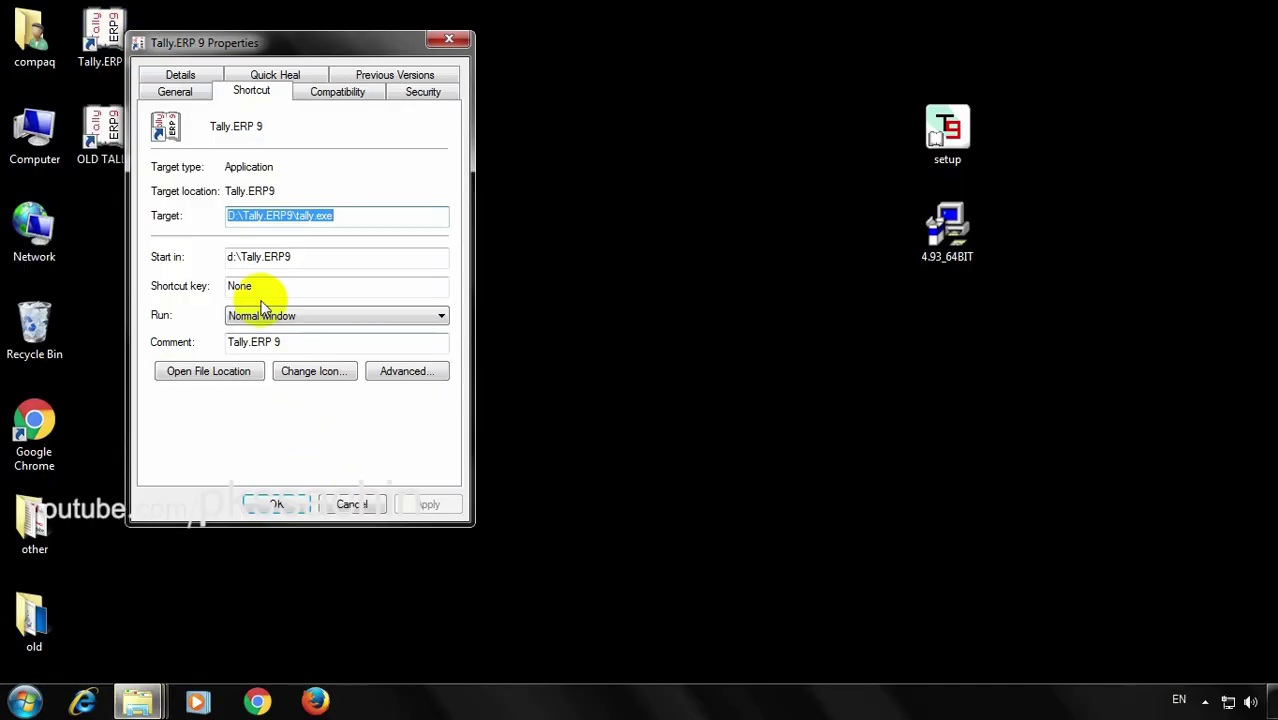
{"action": "left_click", "coordinate": [249, 374]}
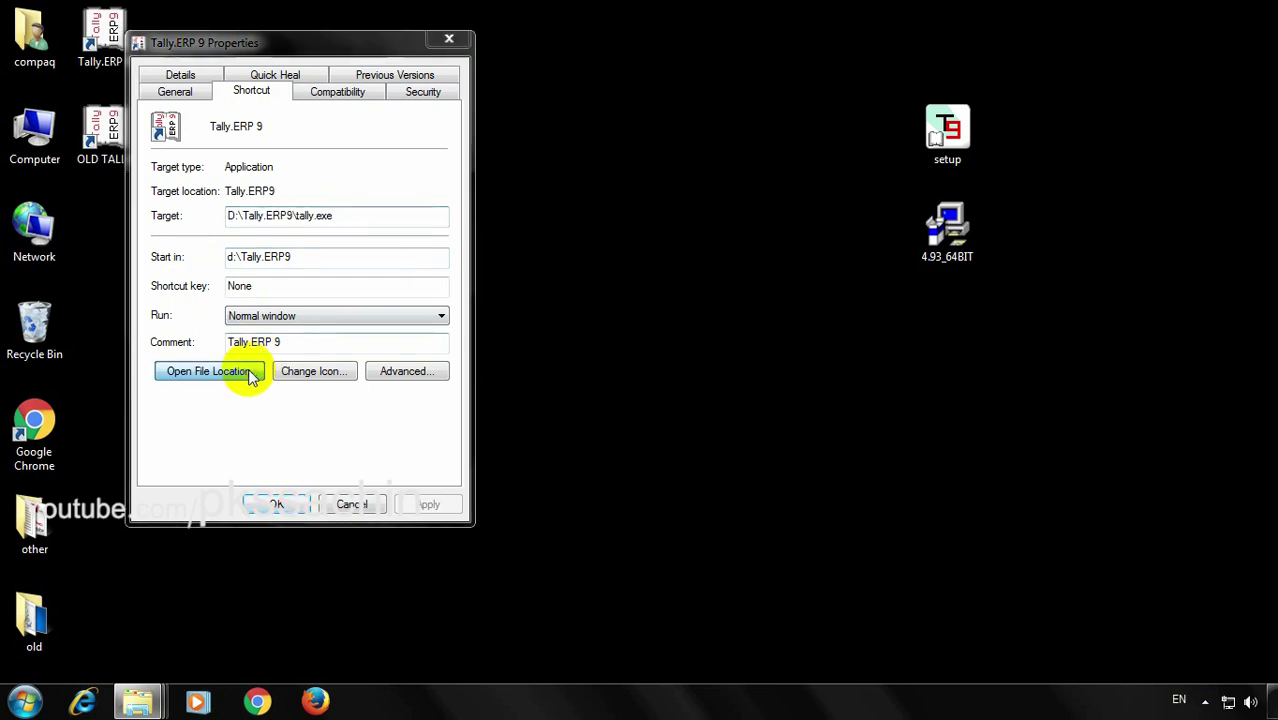
{"action": "left_click", "coordinate": [195, 222]}
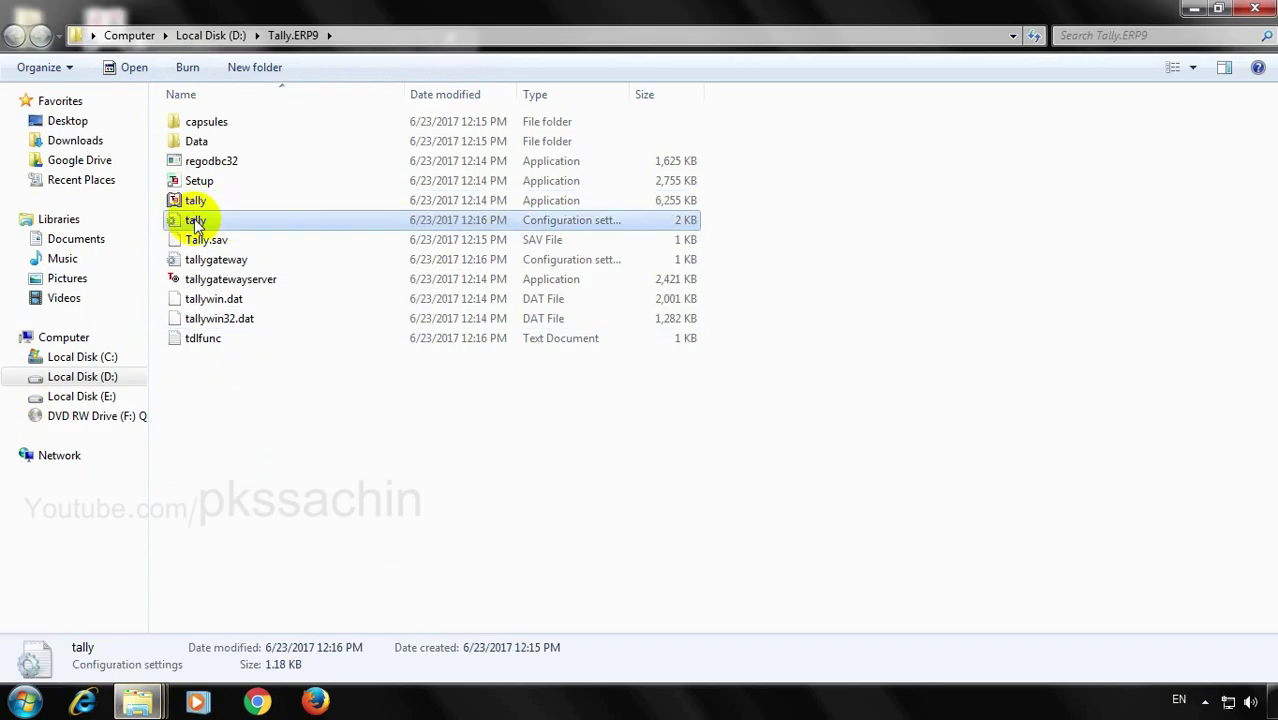
{"action": "double_click", "coordinate": [195, 222]}
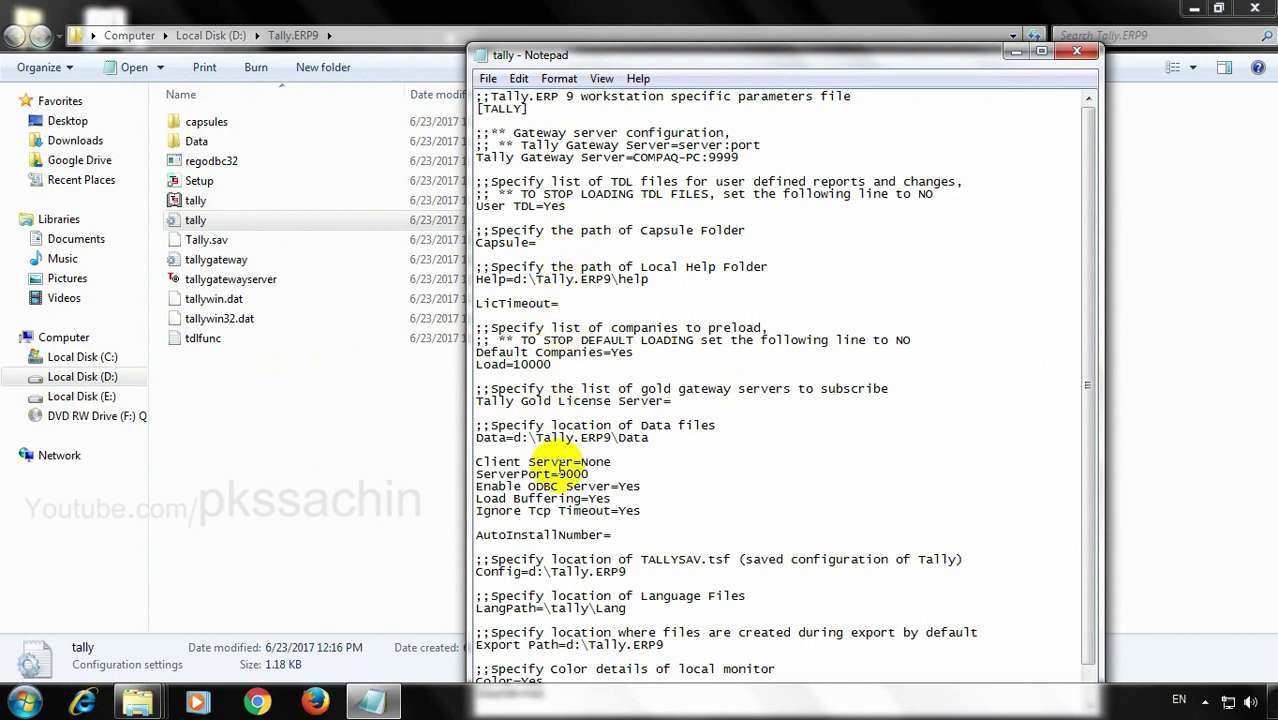
Change Enable ODBC Server to NO and save tally.ini
{"action": "left_click", "coordinate": [675, 485]}
{"action": "key", "text": "BackSpace"}
{"action": "key", "text": "BackSpace"}
{"action": "key", "text": "BackSpace"}
{"action": "type", "text": "NO"}
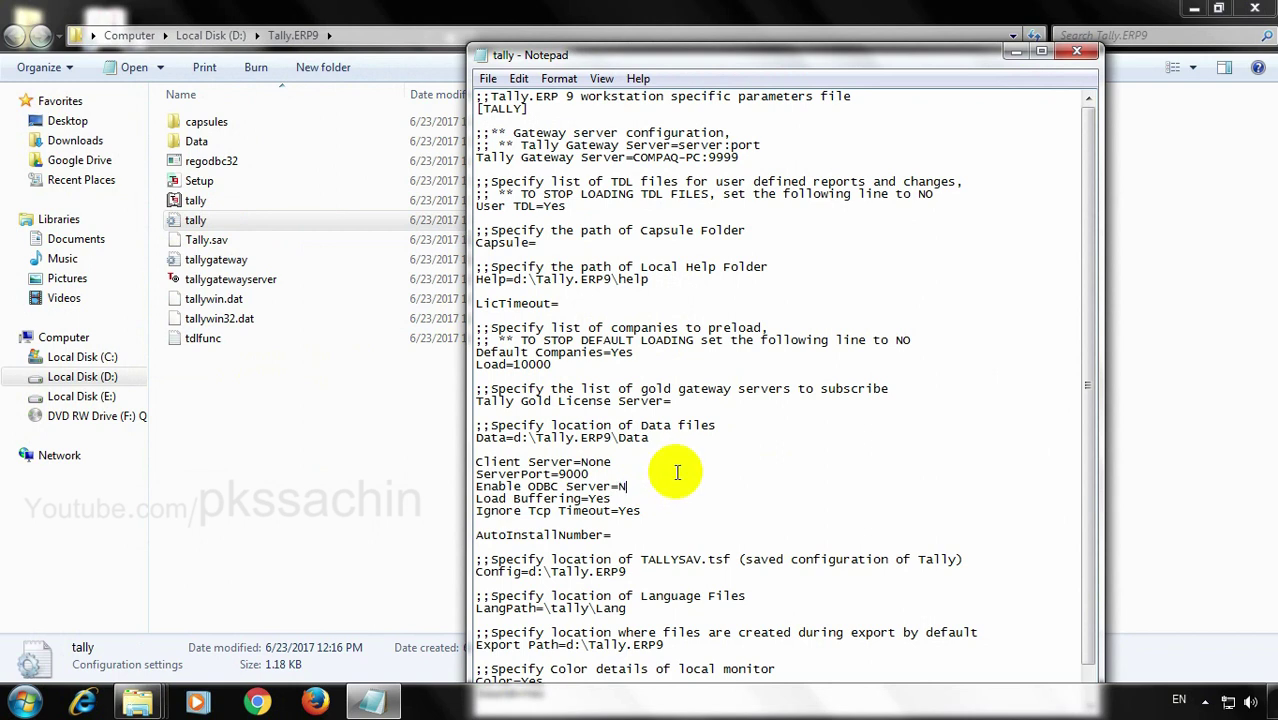
{"action": "left_click", "coordinate": [1077, 51]}
{"action": "left_click", "coordinate": [597, 362]}
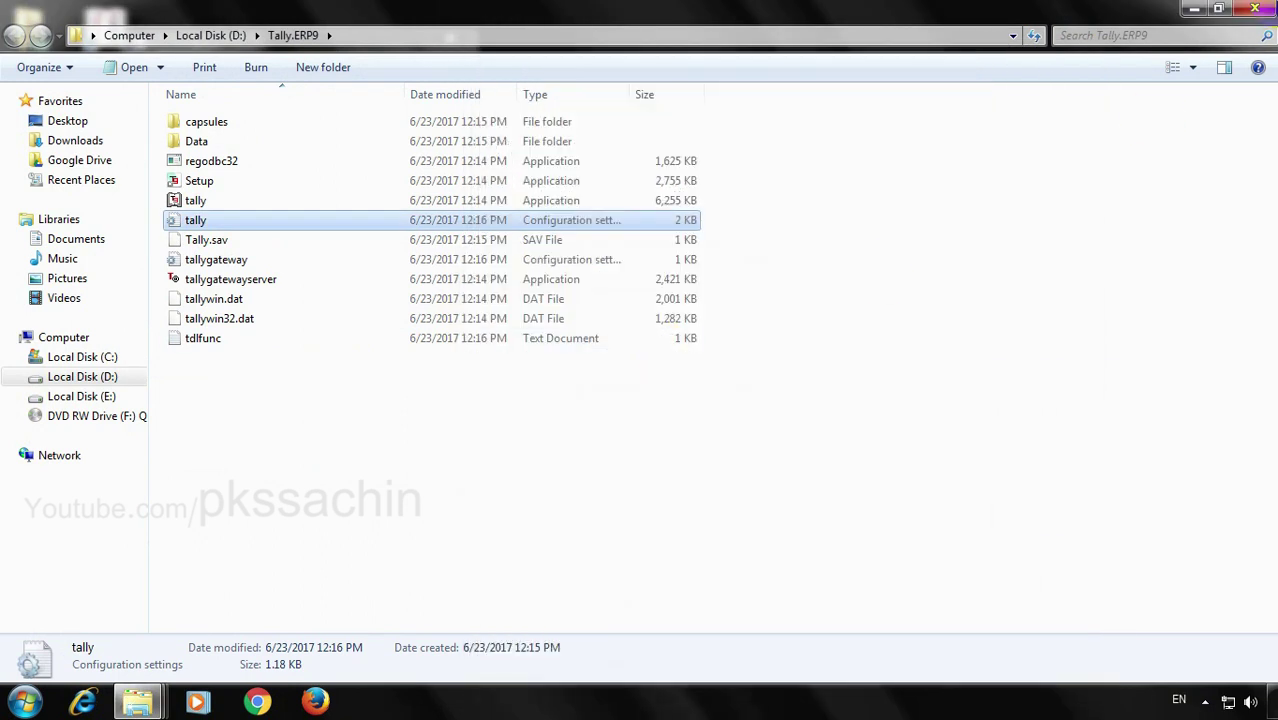
Launch Release 4.93 from the OLD TALLY desktop shortcut while Release 6.0 keeps running
{"action": "double_click", "coordinate": [190, 202]}
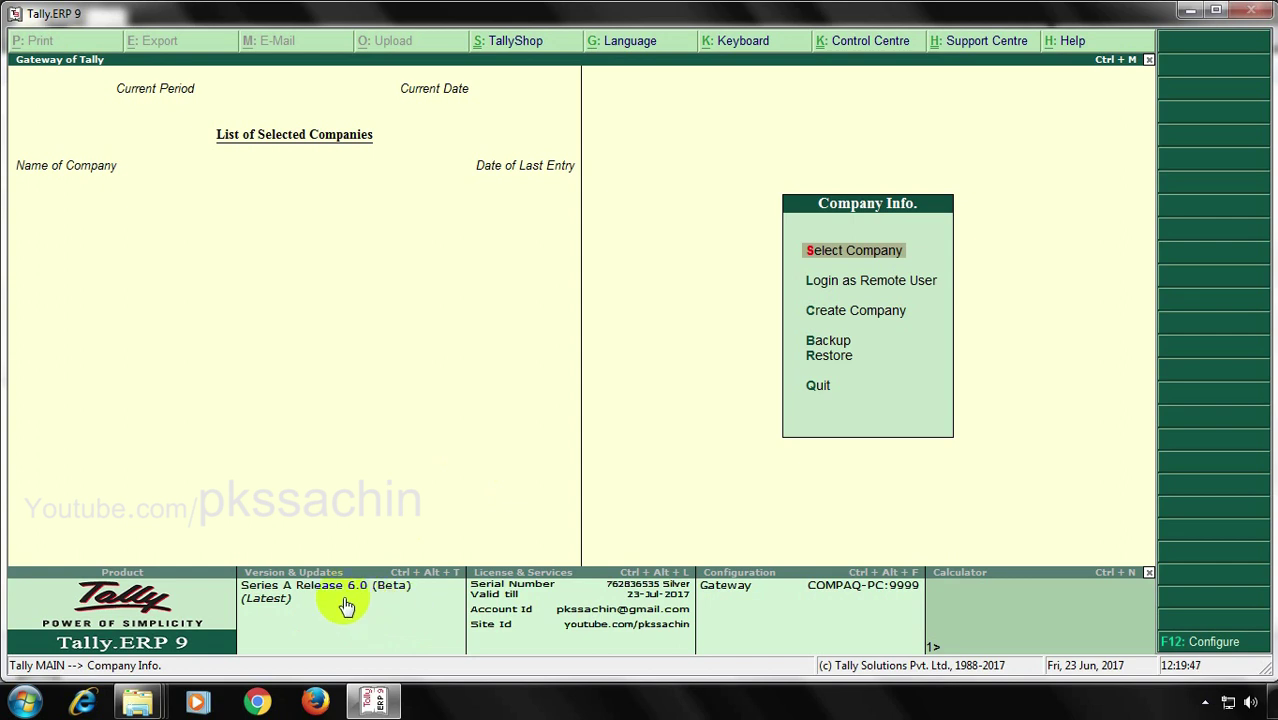
{"action": "left_click", "coordinate": [1191, 11]}
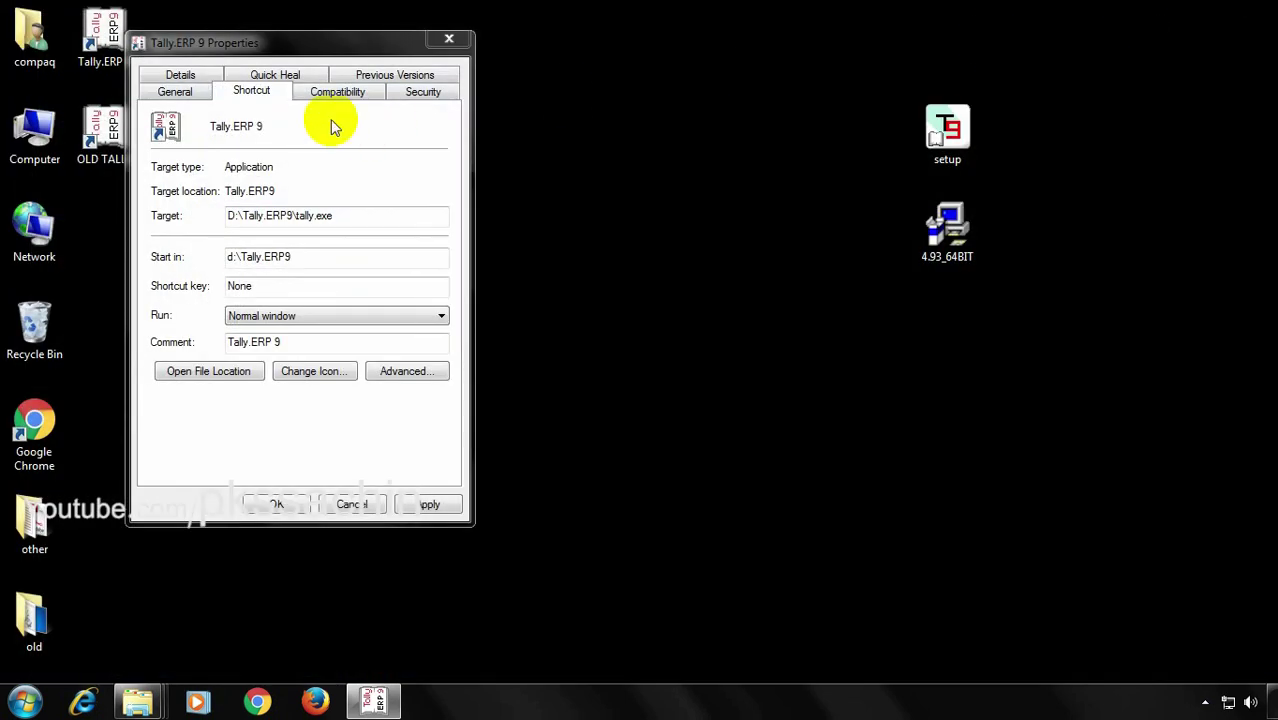
{"action": "left_click", "coordinate": [449, 38]}
{"action": "left_click", "coordinate": [100, 138]}
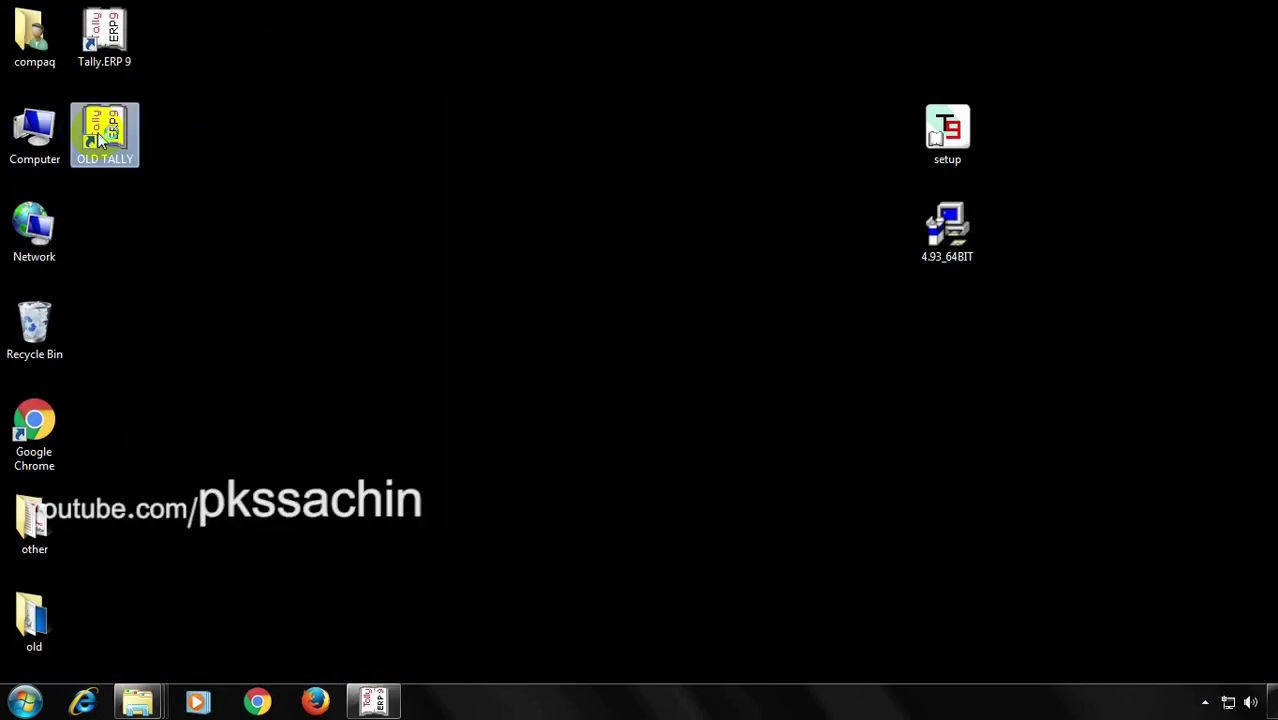
{"action": "double_click", "coordinate": [100, 138]}
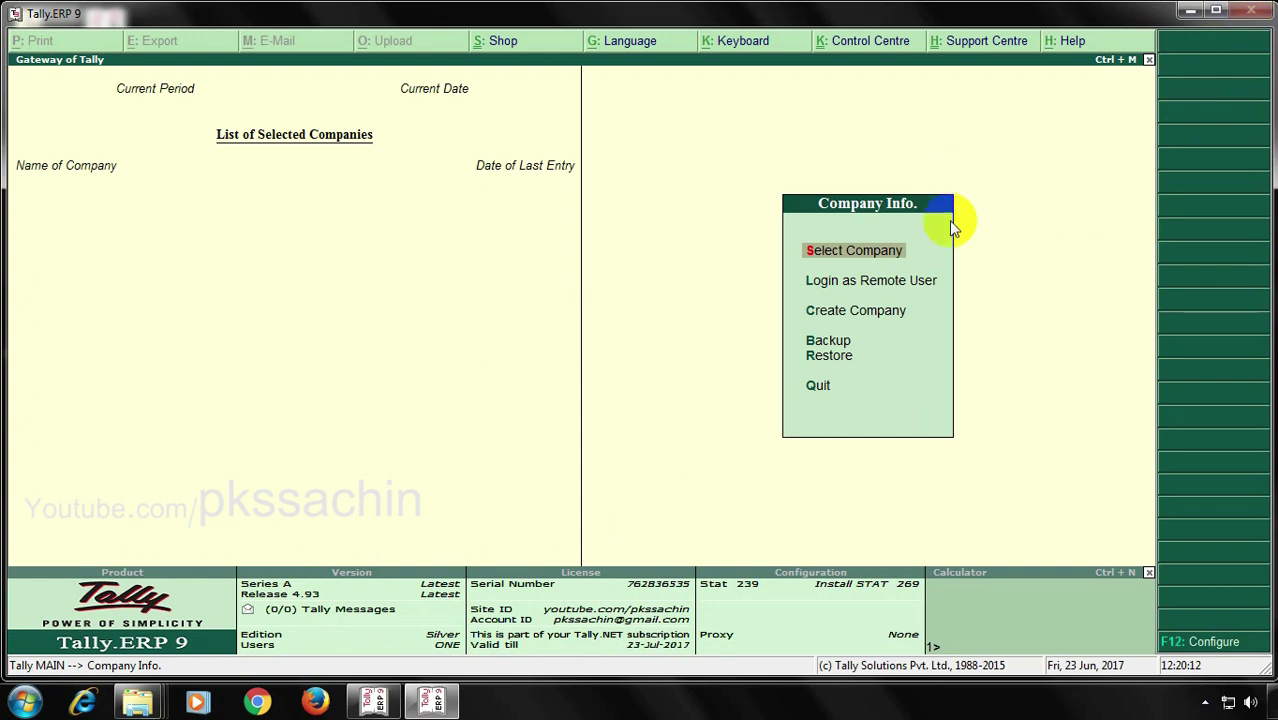
Load the Demo company in Tally Release 4.93
{"action": "key", "text": "Return"}
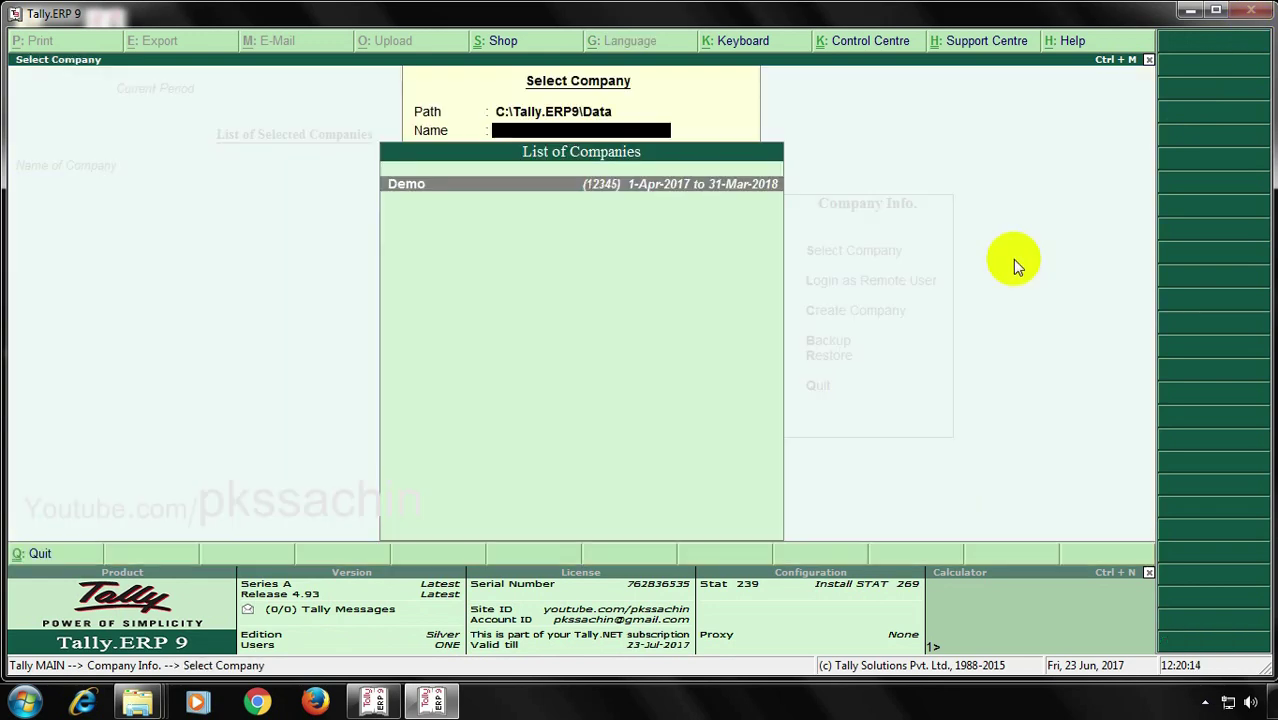
{"action": "key", "text": "Return"}
{"action": "key", "text": "super+d"}
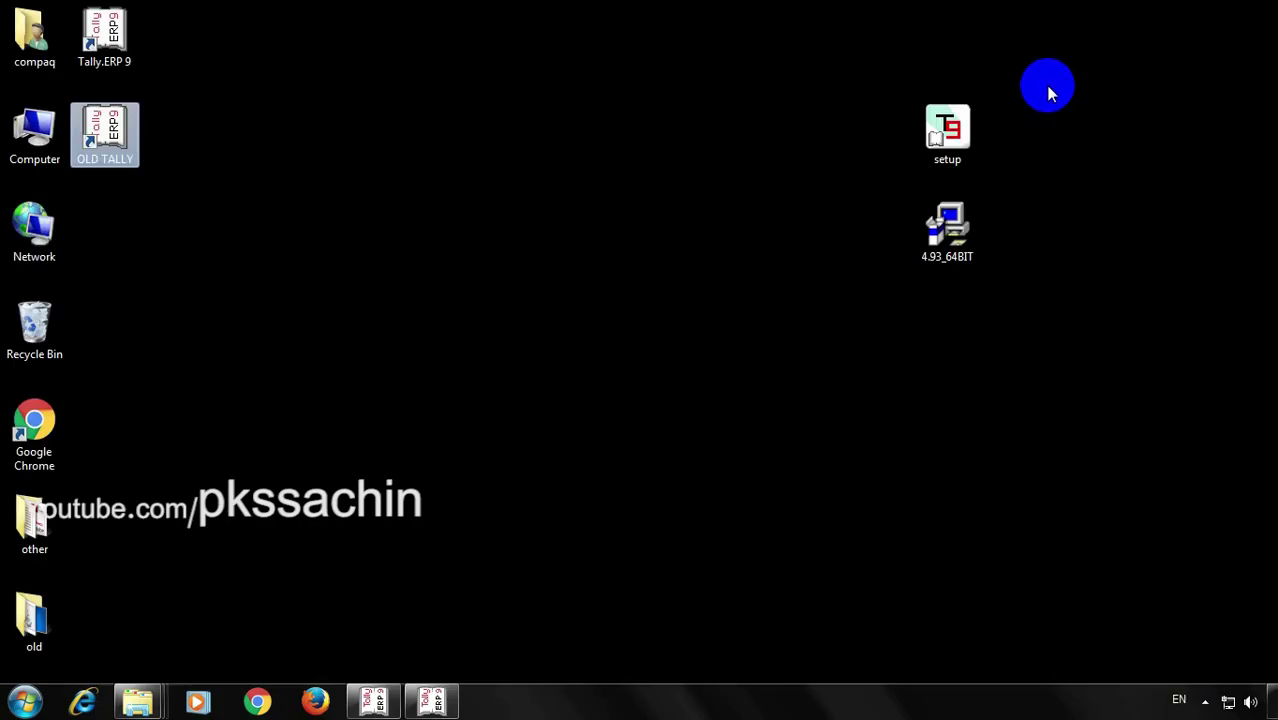
{"action": "left_click", "coordinate": [440, 705]}
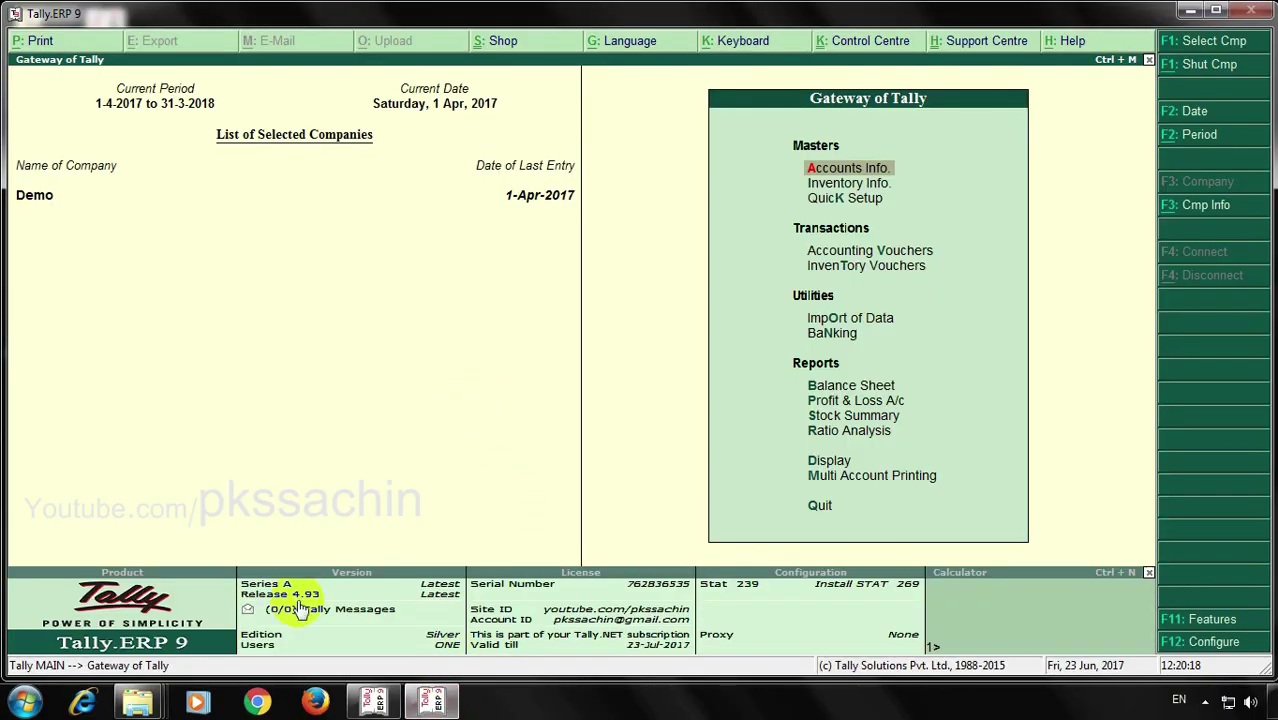
Confirm Release 6.0 shows No Companies on Disk at d:\Tally.ERP9\Data
{"action": "left_click", "coordinate": [375, 705]}
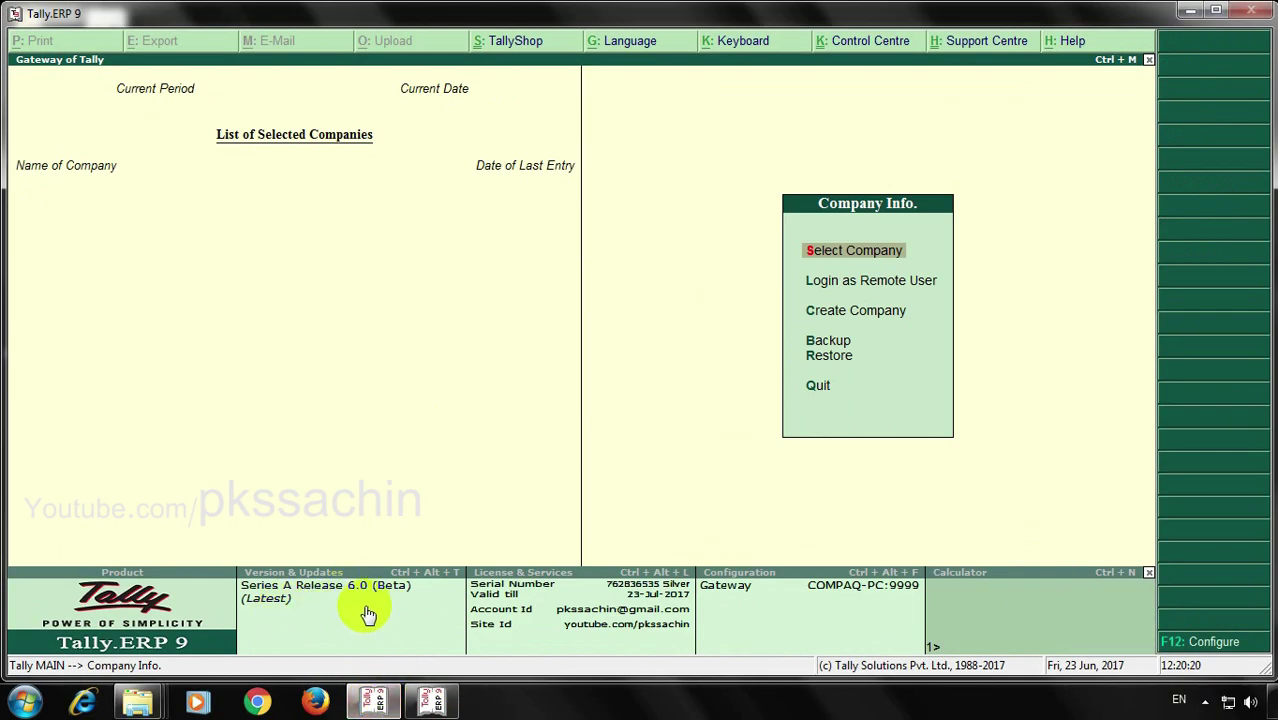
{"action": "left_click", "coordinate": [888, 250]}
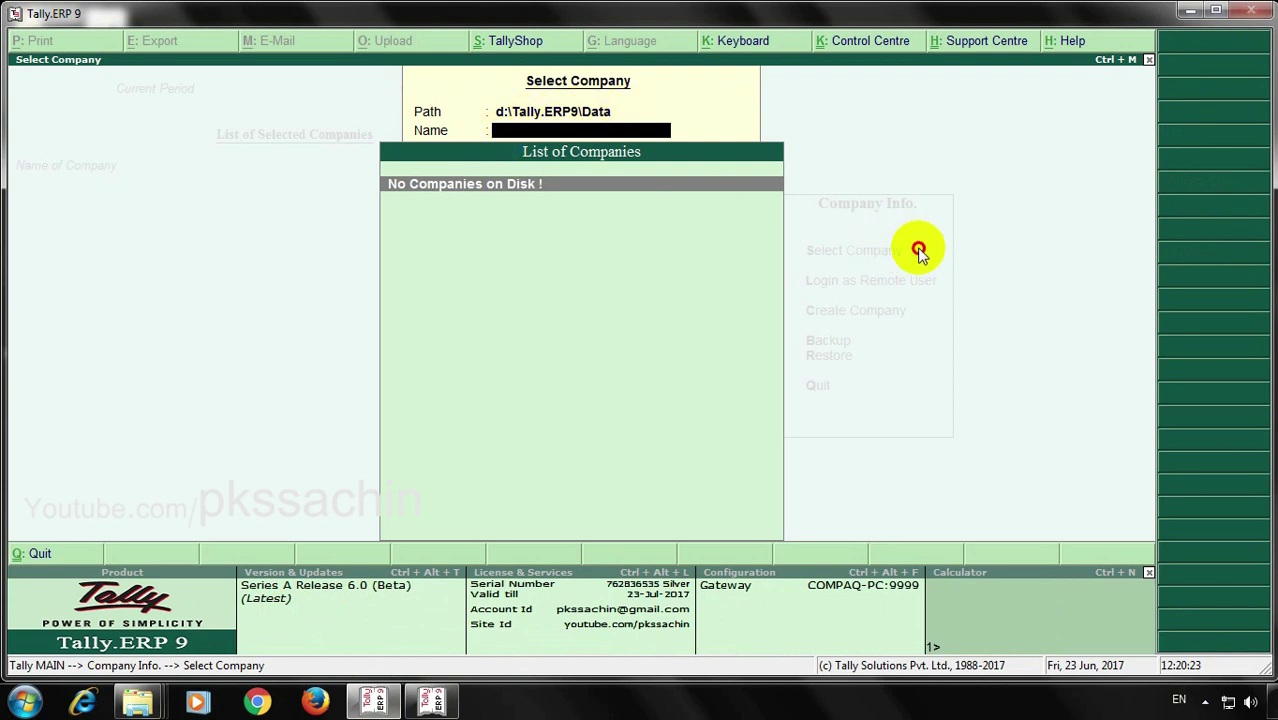
{"action": "key", "text": "Escape"}
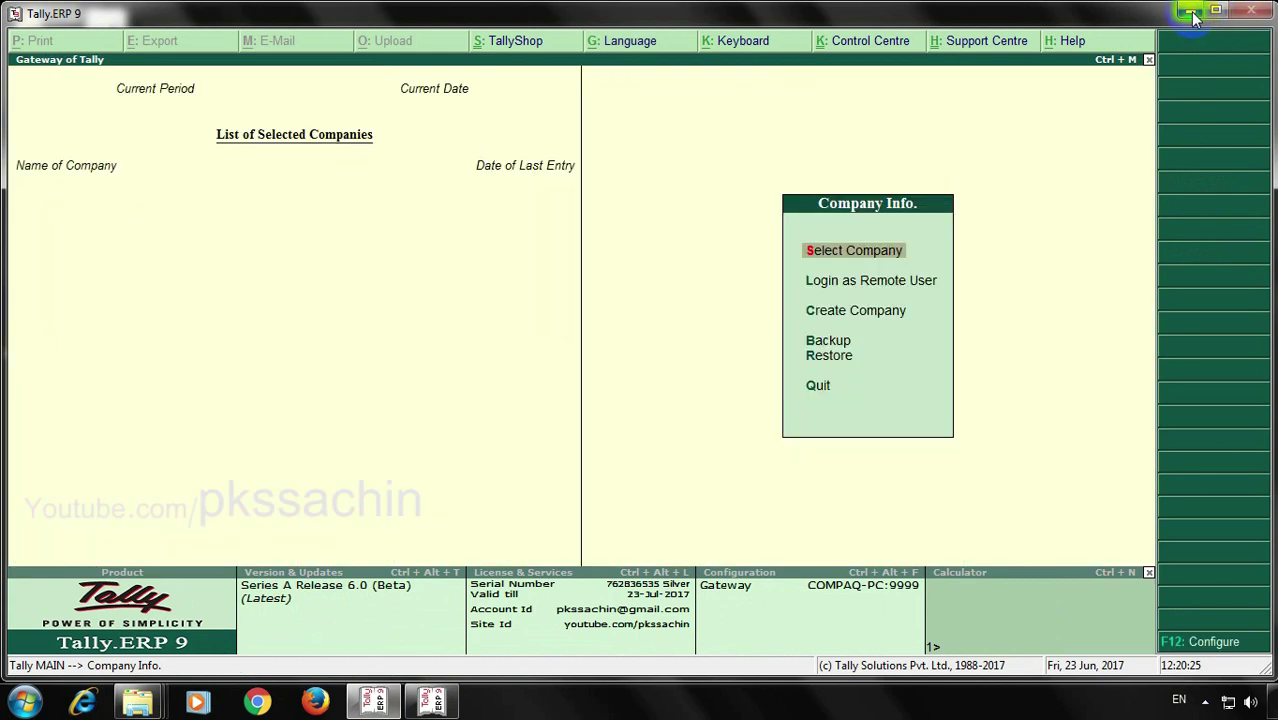
{"action": "left_click", "coordinate": [1190, 10]}
Copy the company folder 12345 from C:\Tally.ERP9\Data
{"action": "double_click", "coordinate": [37, 121]}
{"action": "double_click", "coordinate": [300, 134]}
{"action": "double_click", "coordinate": [215, 262]}
{"action": "double_click", "coordinate": [217, 124]}
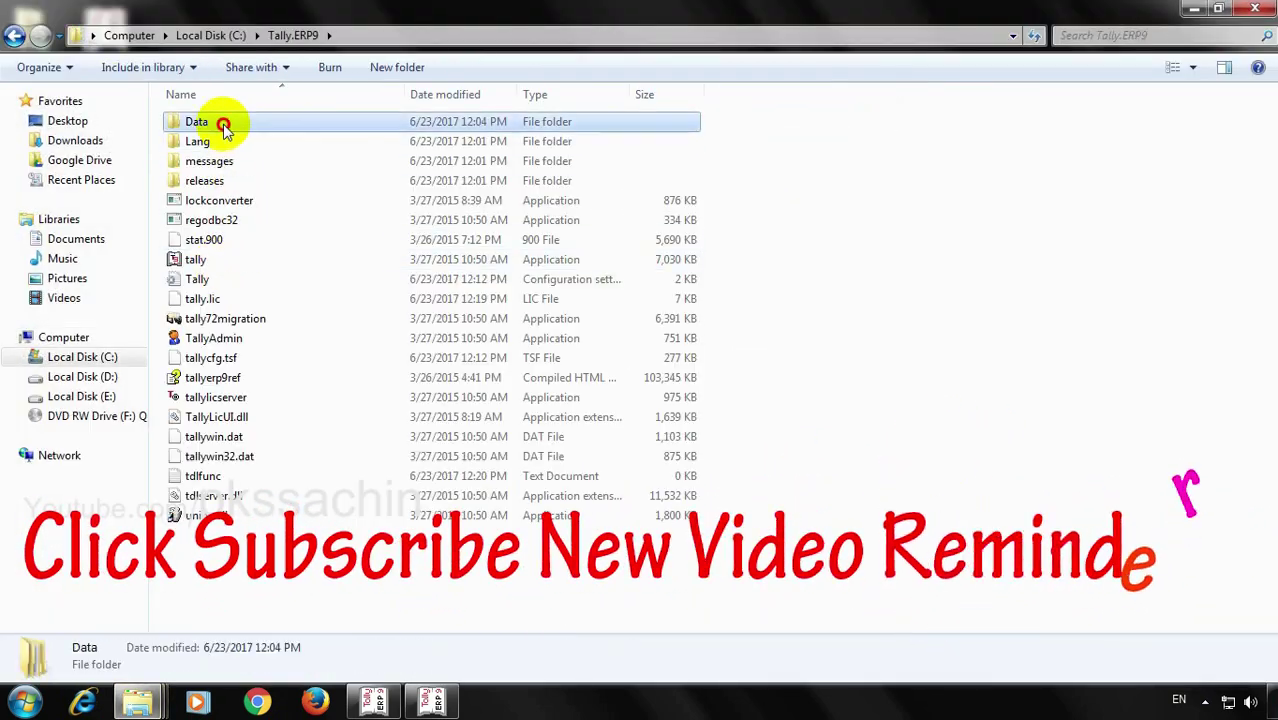
{"action": "left_click", "coordinate": [205, 124]}
{"action": "right_click", "coordinate": [205, 123]}
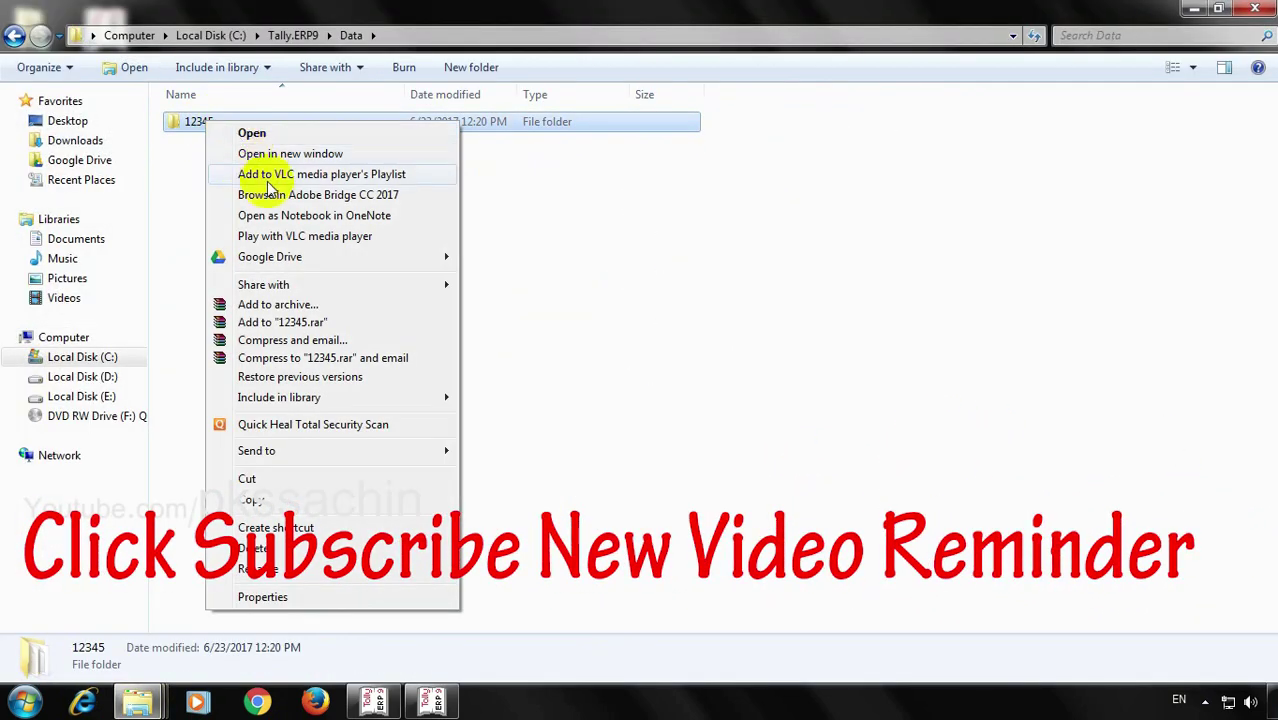
{"action": "left_click", "coordinate": [285, 500]}
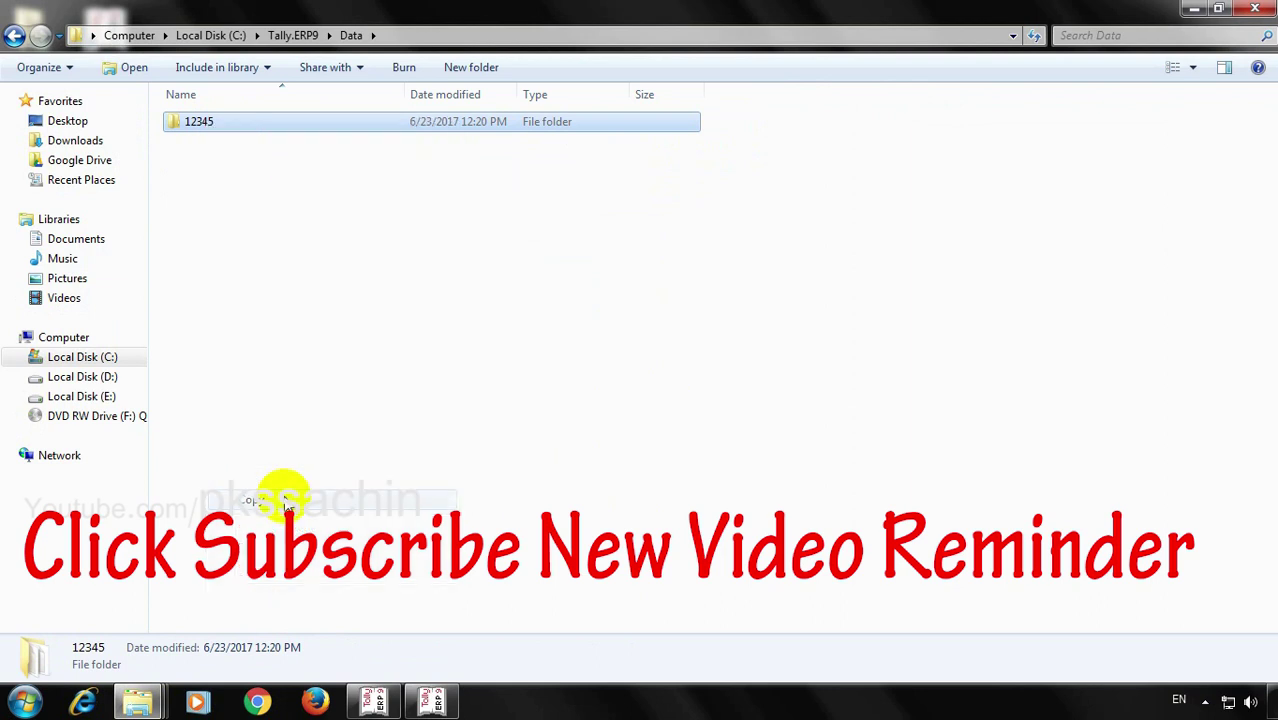
Paste folder 12345 into D:\Tally.ERP9\Data and close Explorer
{"action": "left_click", "coordinate": [108, 381]}
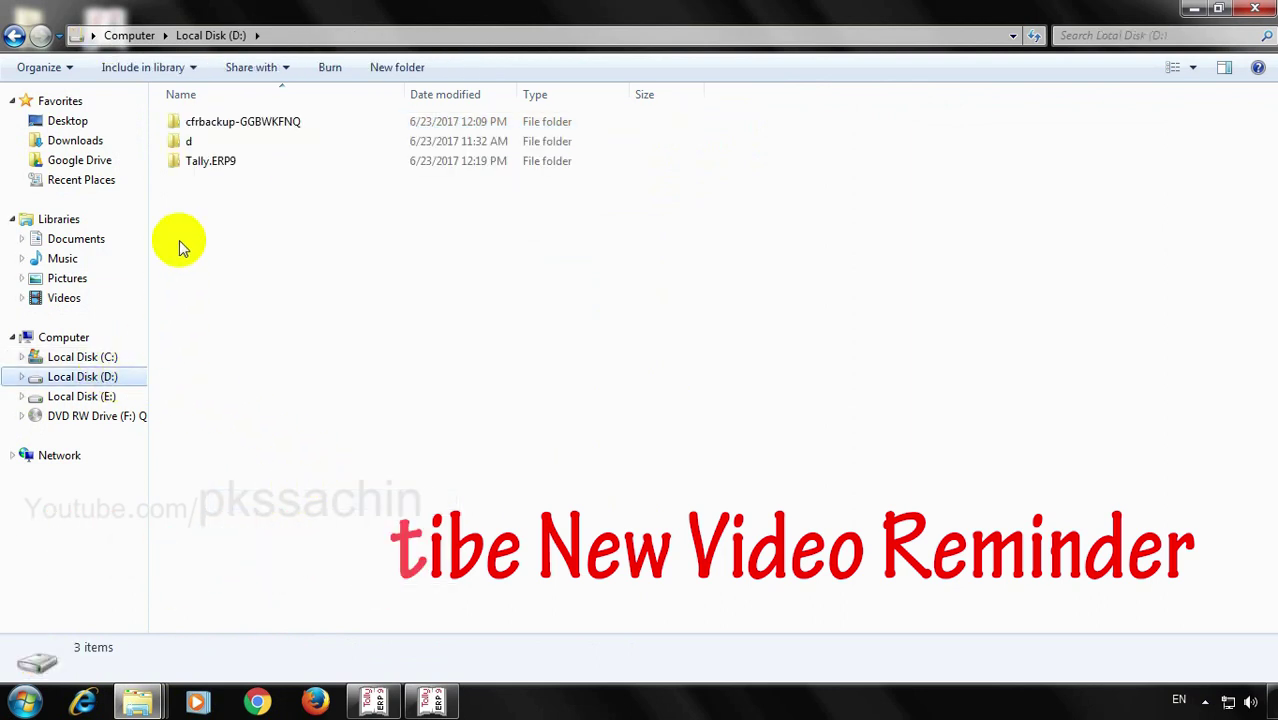
{"action": "double_click", "coordinate": [198, 163]}
{"action": "double_click", "coordinate": [212, 143]}
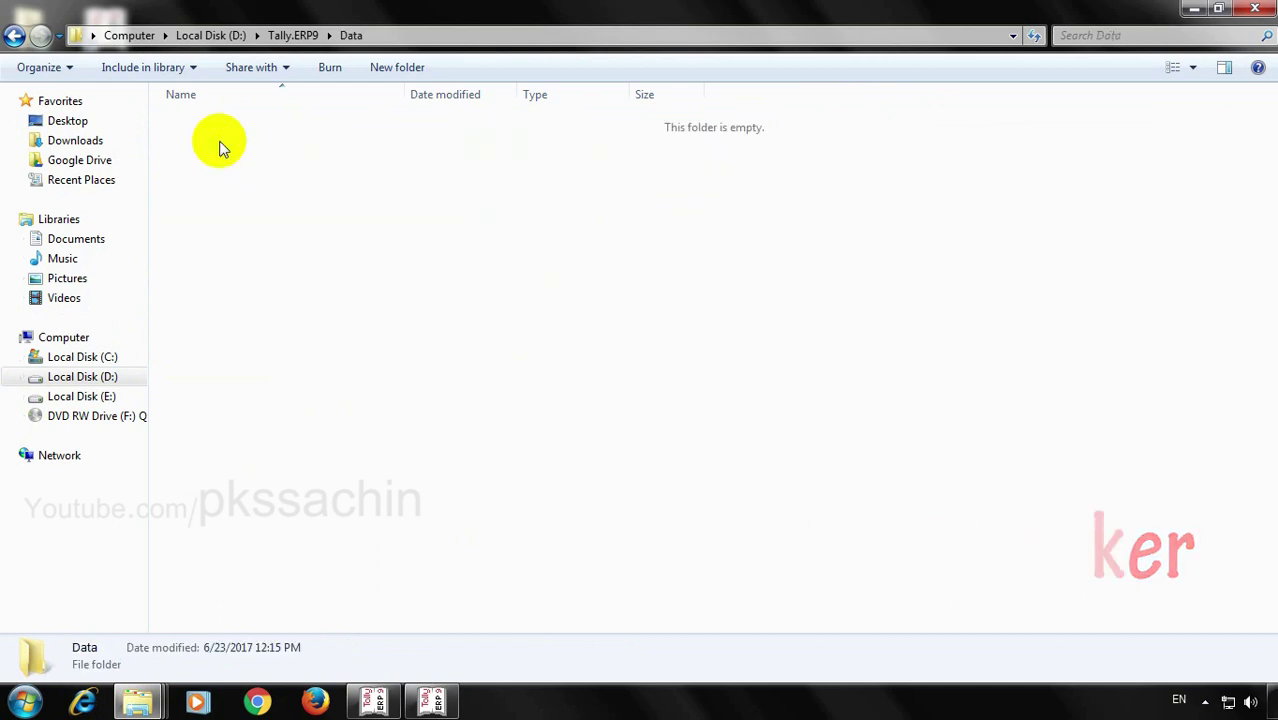
{"action": "right_click", "coordinate": [414, 241]}
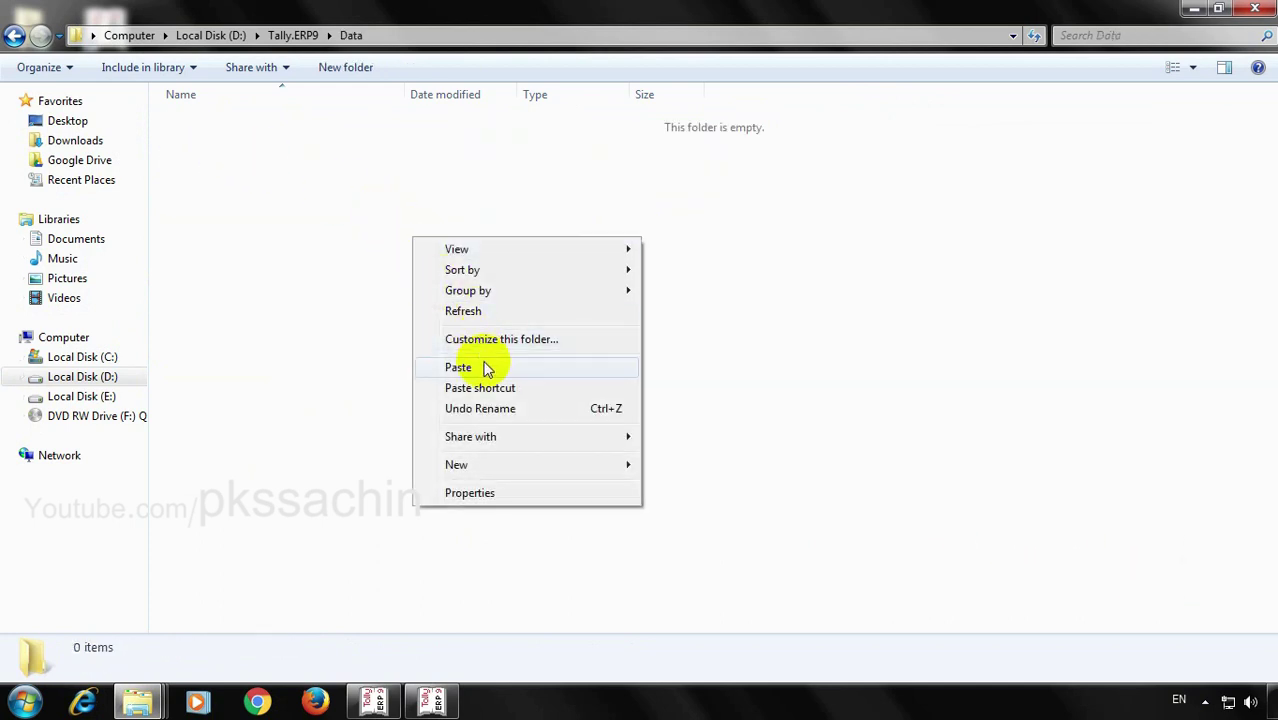
{"action": "left_click", "coordinate": [485, 365]}
{"action": "left_click", "coordinate": [1255, 8]}
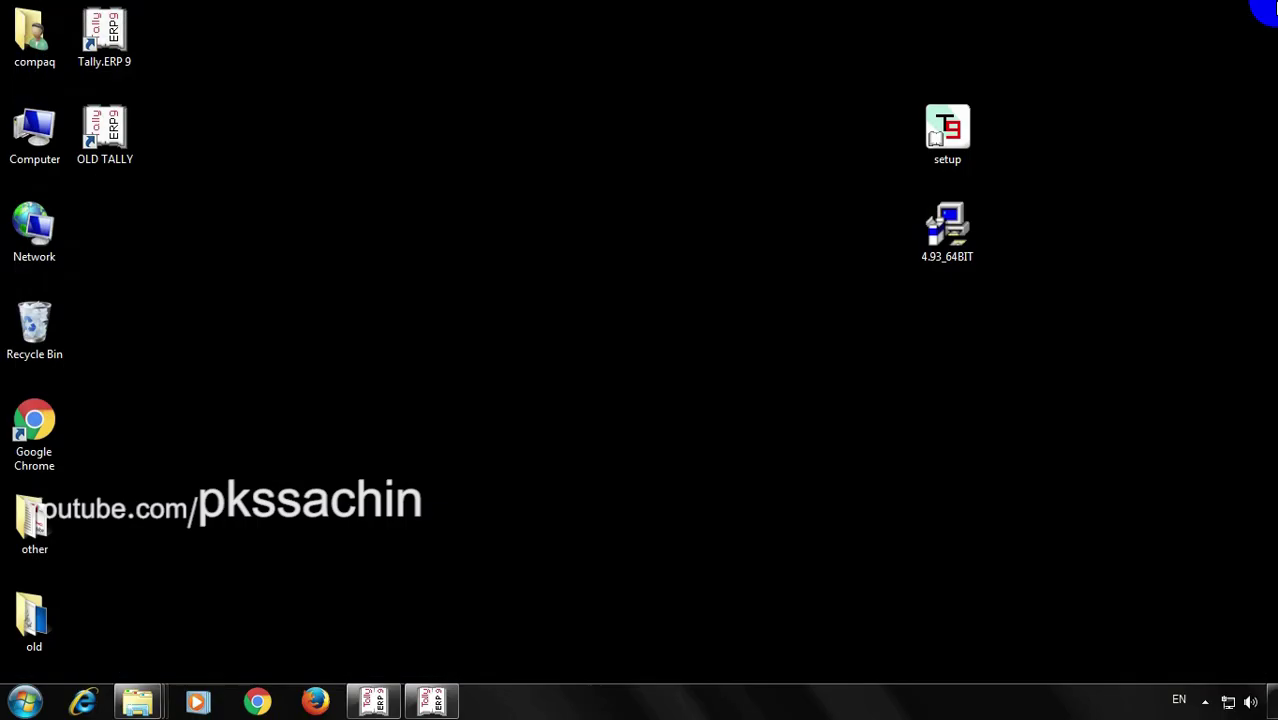
Open the Demo company (12345) in Release 6.0 from d:\Tally.ERP9\Data
{"action": "left_click", "coordinate": [433, 702]}
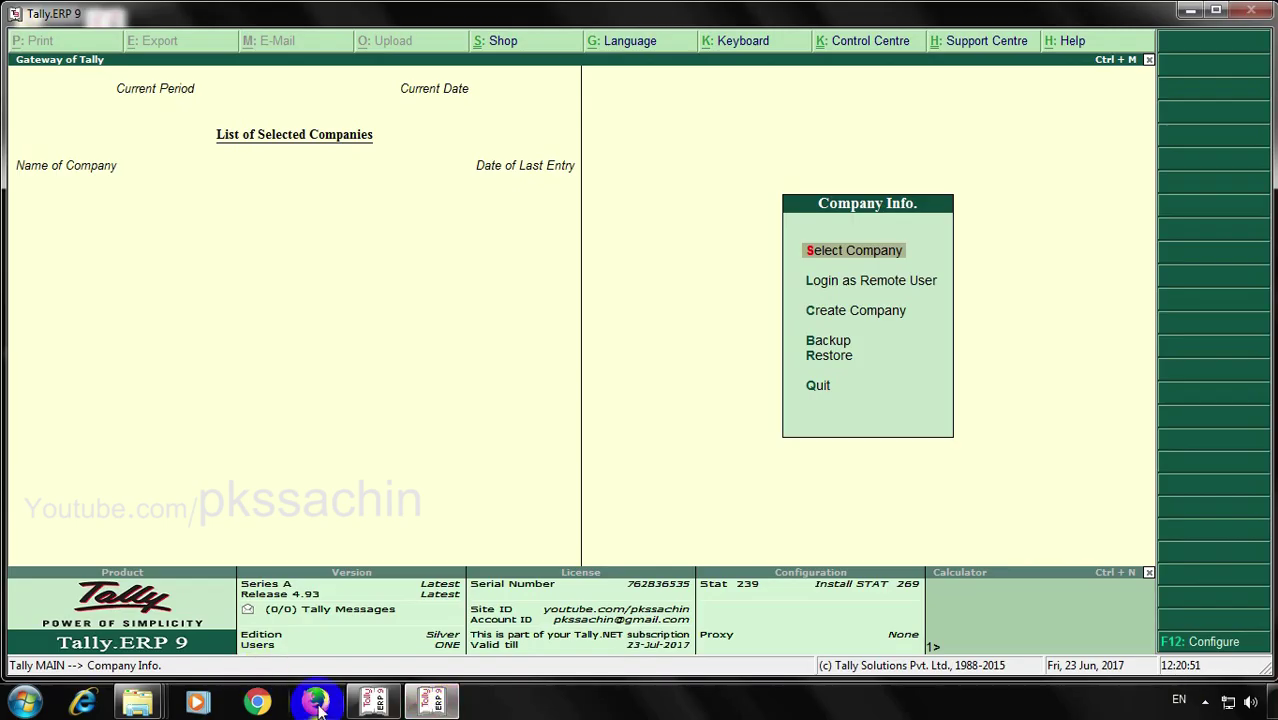
{"action": "left_click", "coordinate": [383, 703]}
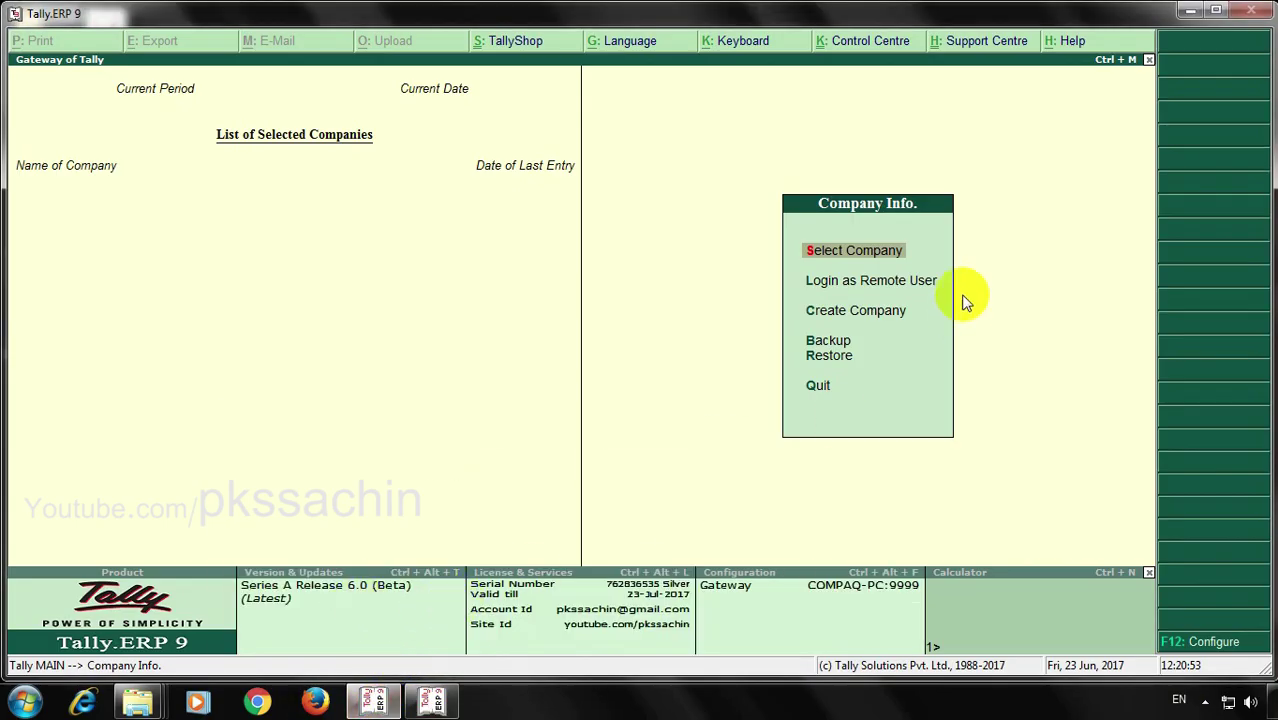
{"action": "left_click", "coordinate": [893, 254]}
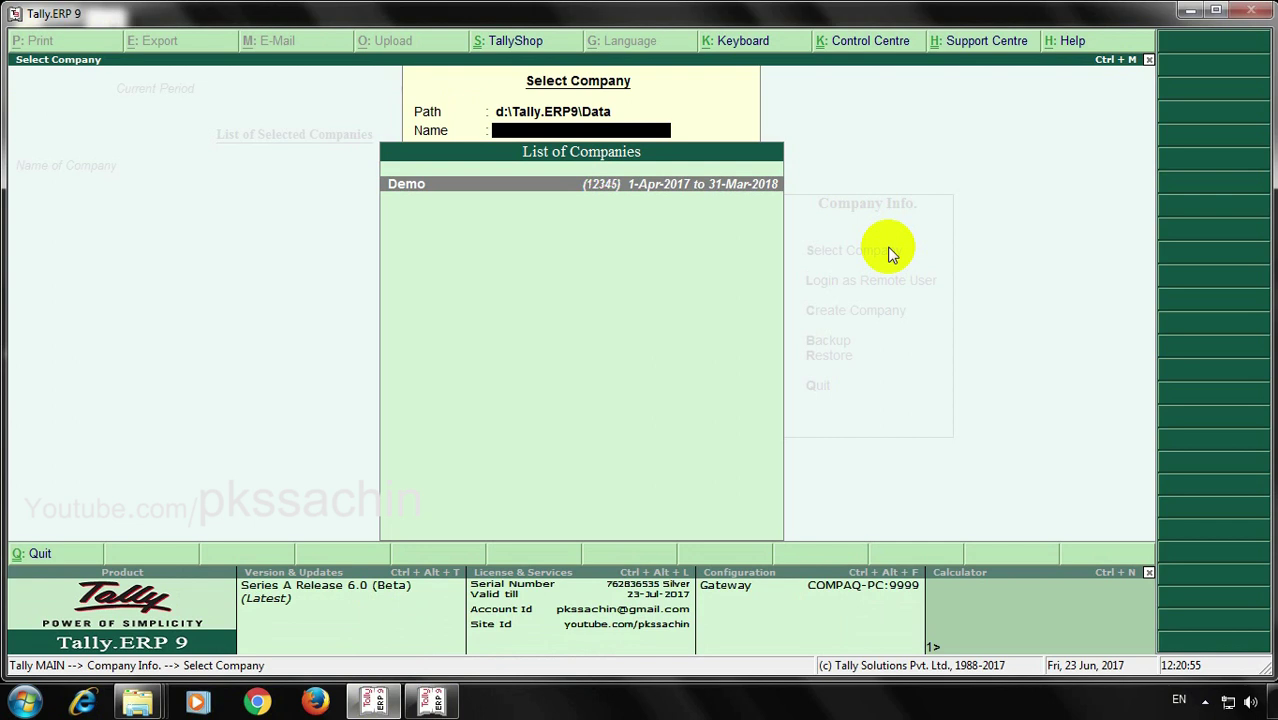
{"action": "key", "text": "Return"}
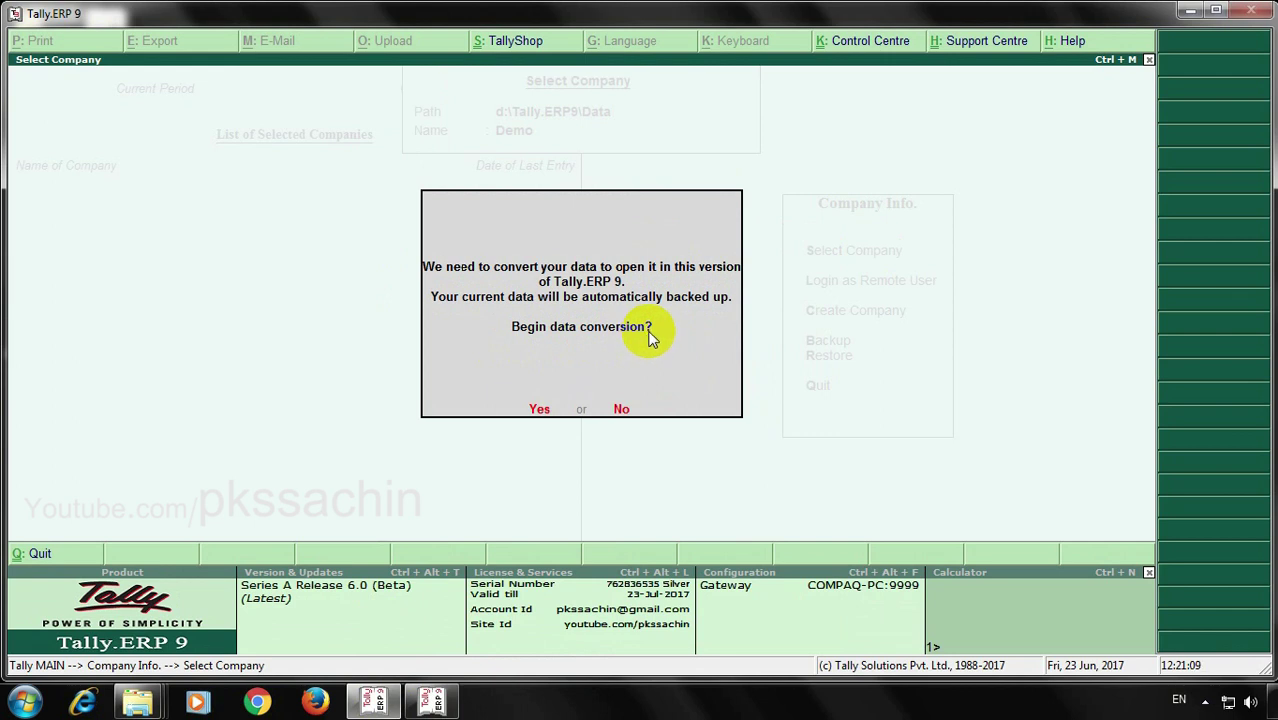
Accept data conversion and the D:\TallyDataBackup backup location to migrate Demo
{"action": "key", "text": "Return"}
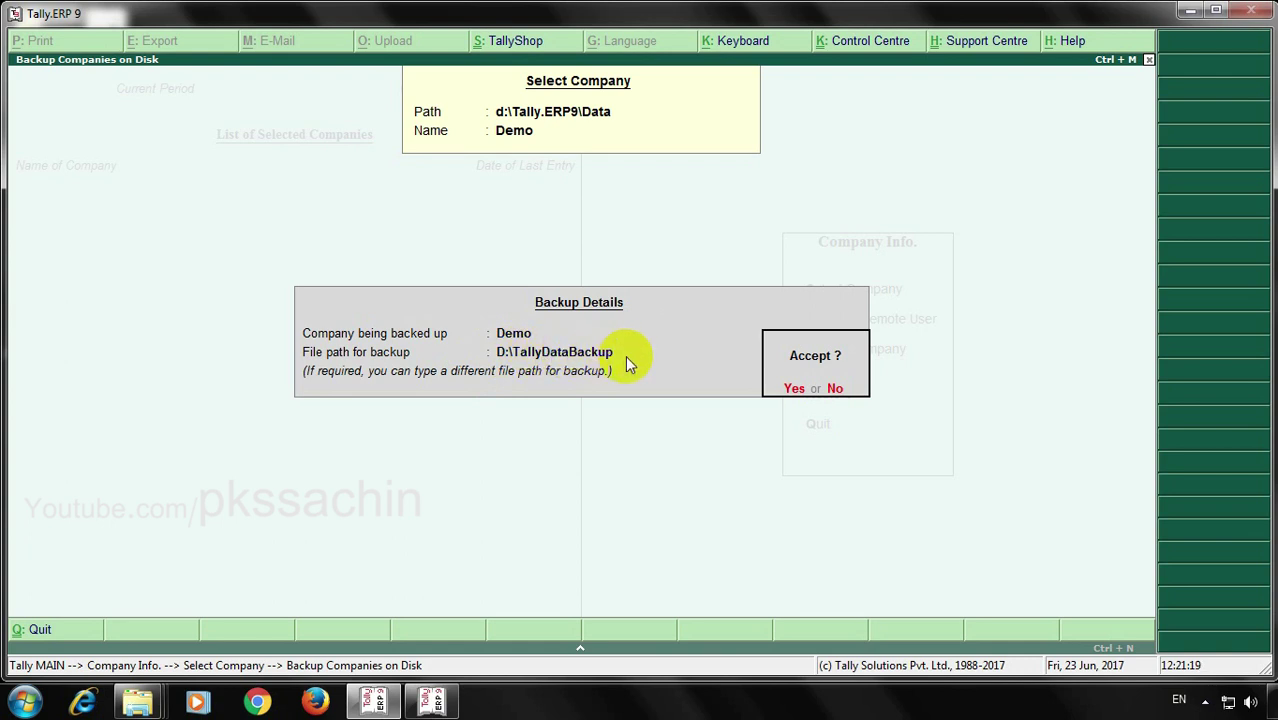
{"action": "key", "text": "Return"}
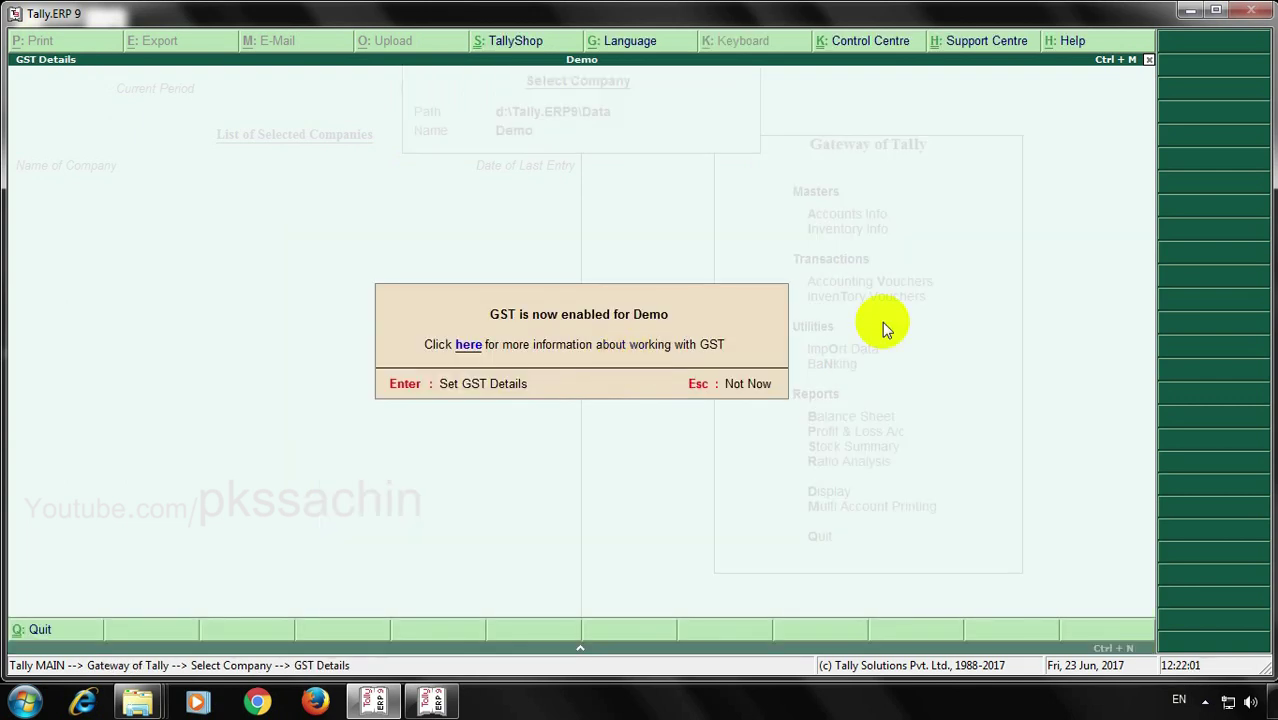
Enter Demo's GSTIN, correcting it to Uttar Pradesh state code 09, applicable from 1-Jul-2017
{"action": "key", "text": "Return"}
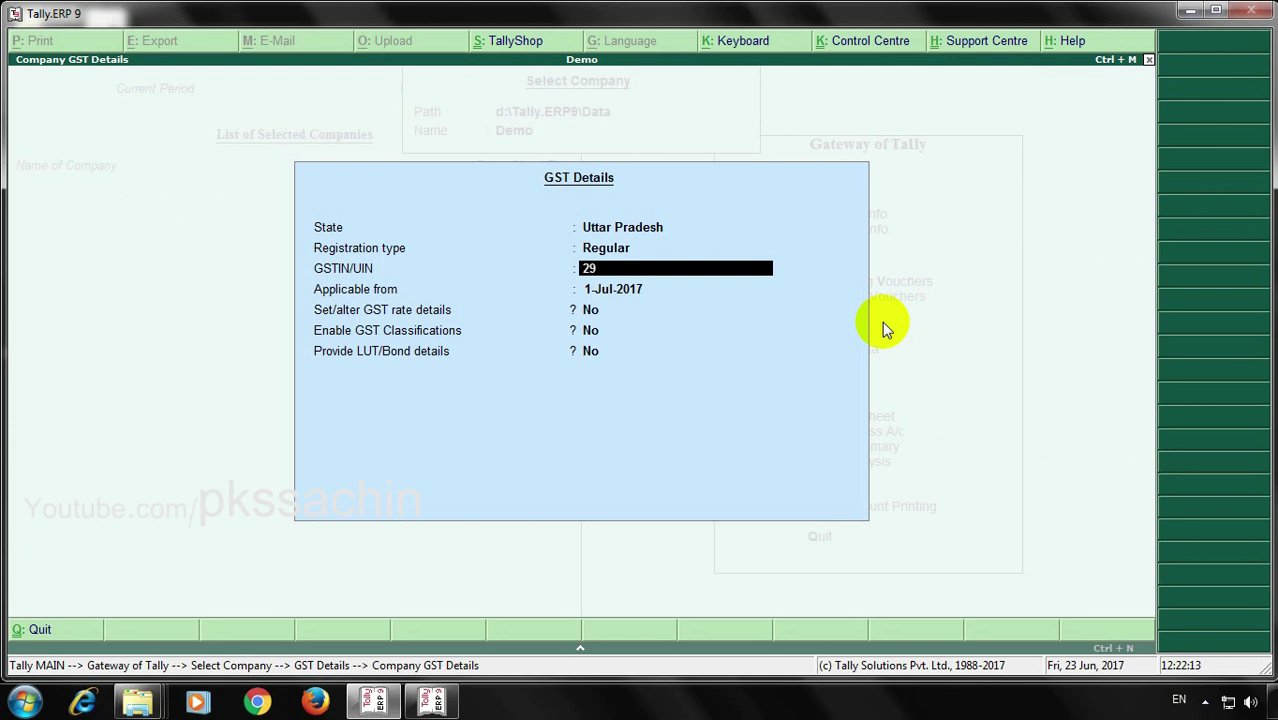
{"action": "type", "text": "AAAAA1234A1ZG"}
{"action": "key", "text": "Return"}
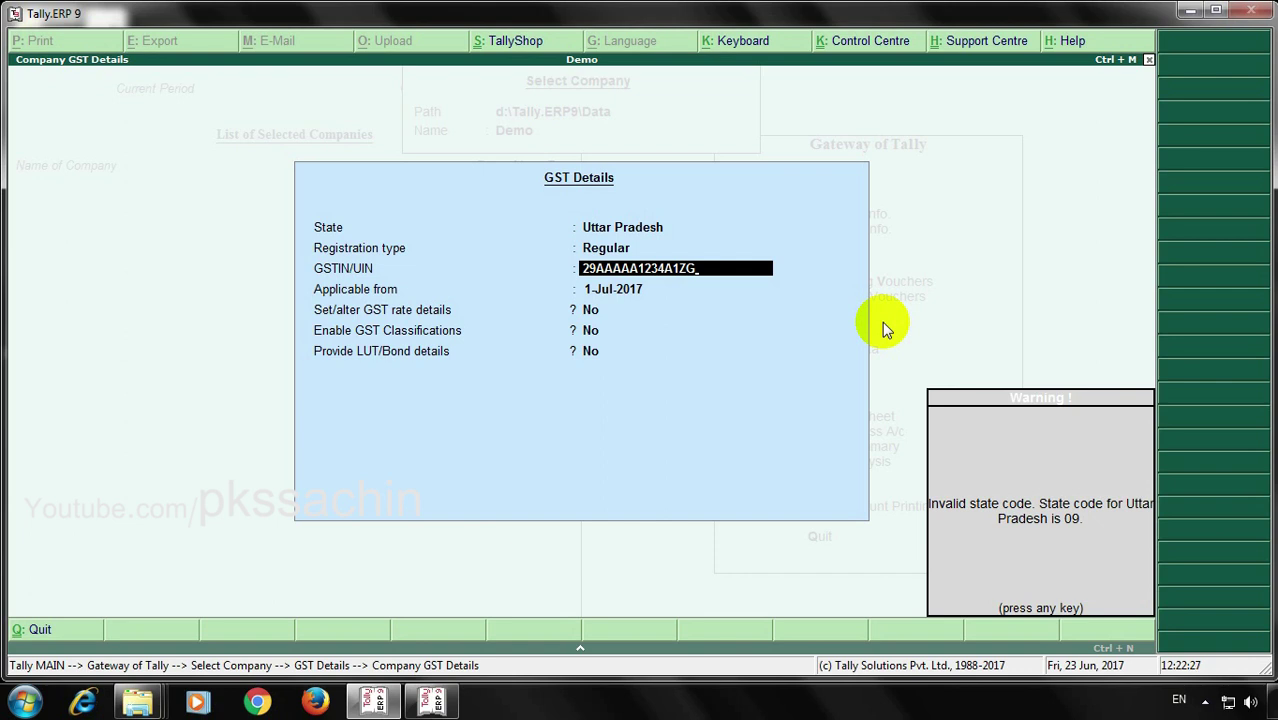
{"action": "key", "text": "Return"}
{"action": "key", "text": "Up"}
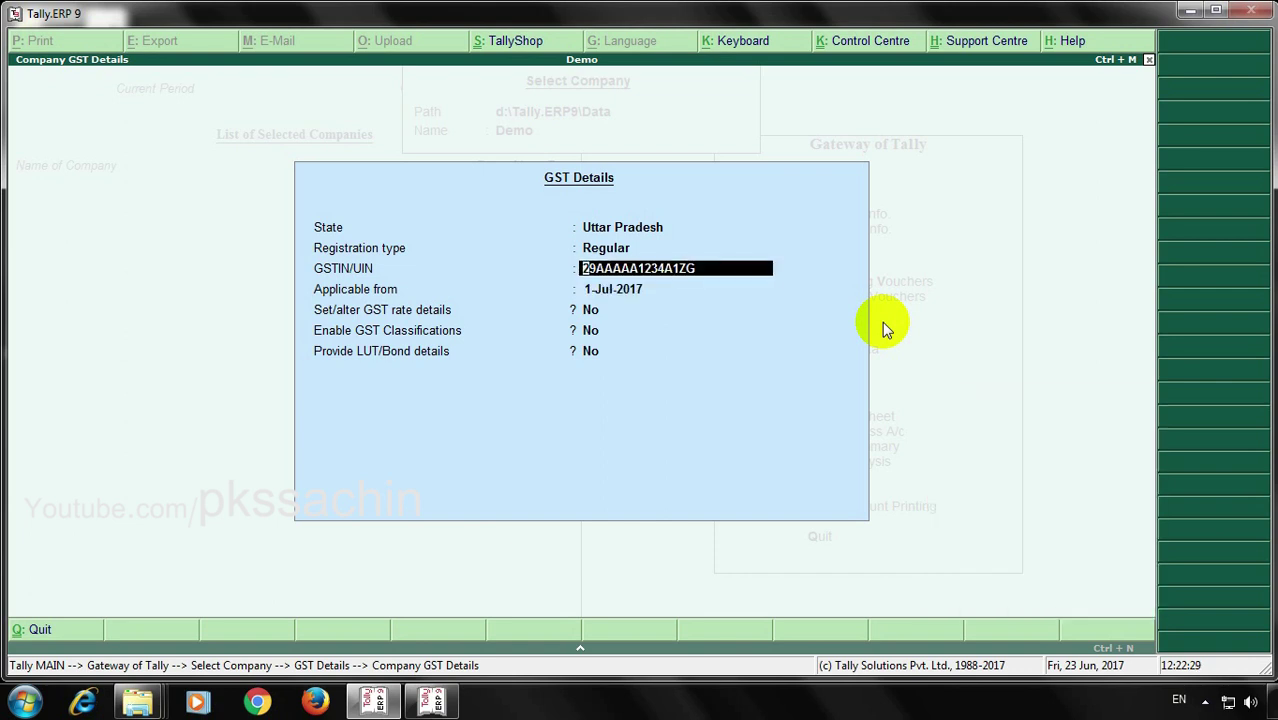
{"action": "type", "text": "0"}
{"action": "key", "text": "Return"}
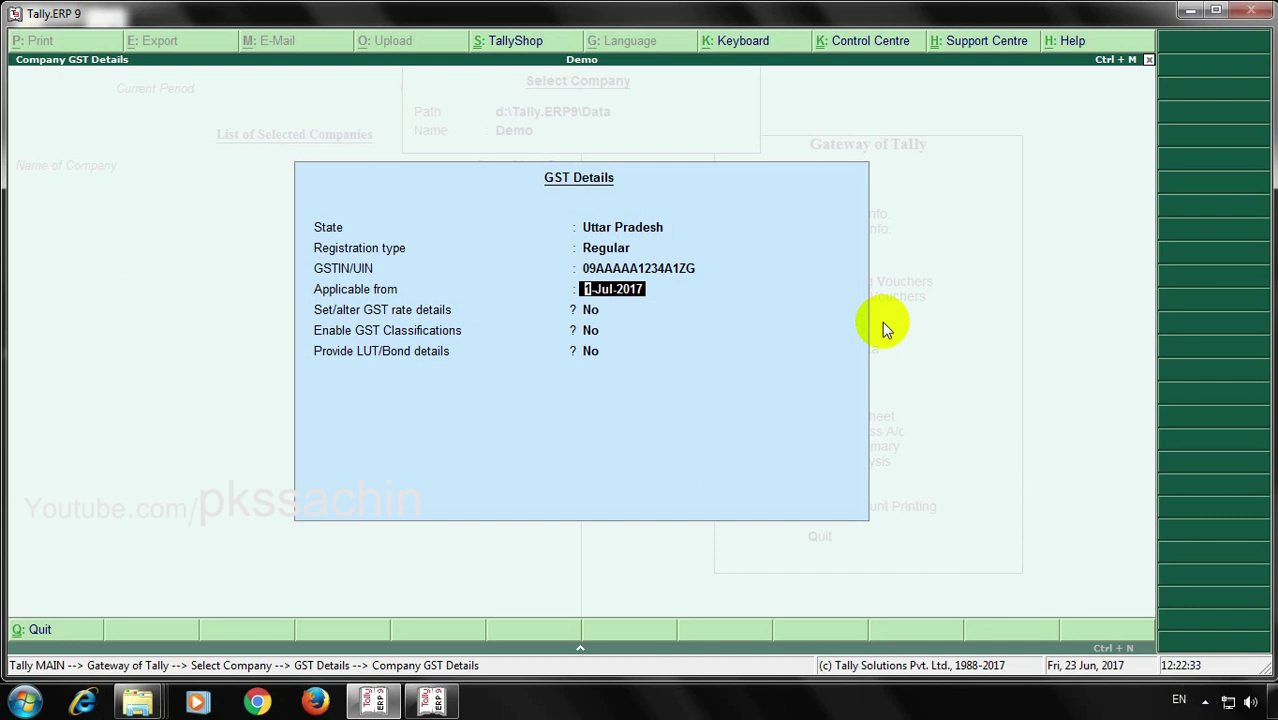